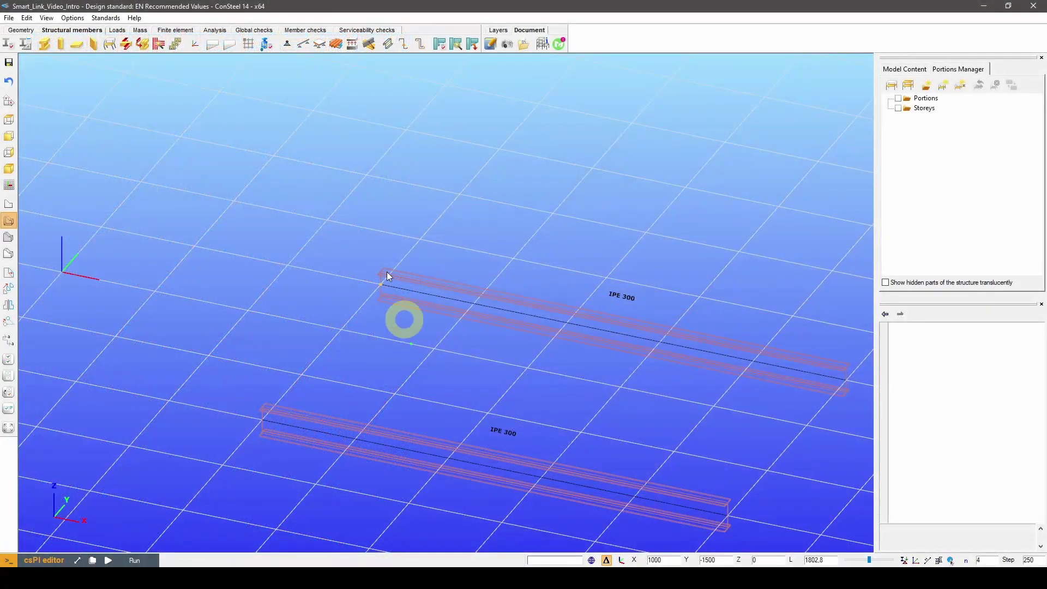
Step: Create a continuous link element between the start points of the two IPE 300 beams and check its properties
left_click(387, 275)
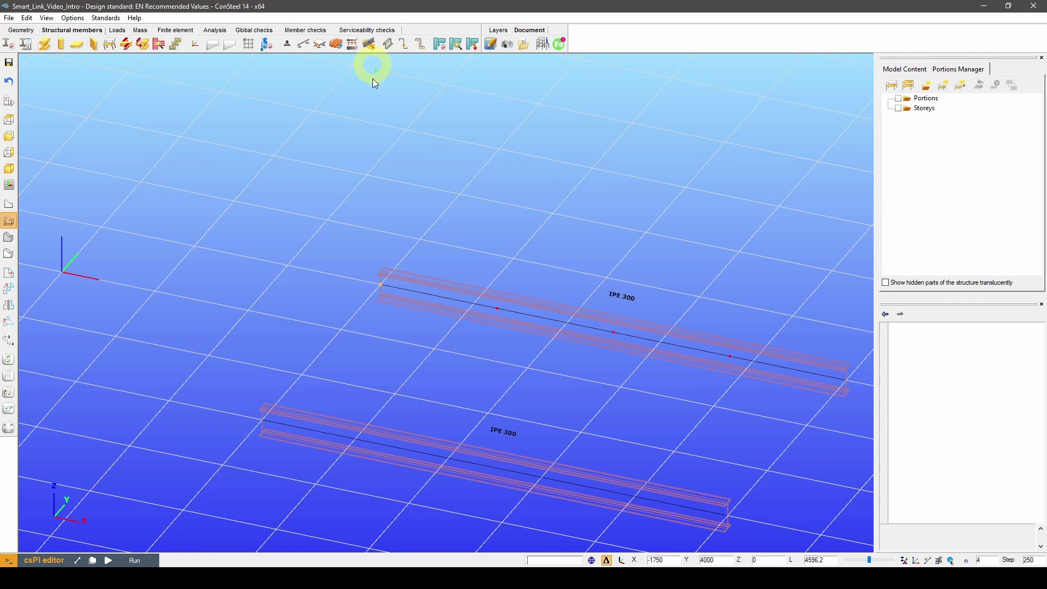
left_click(350, 117)
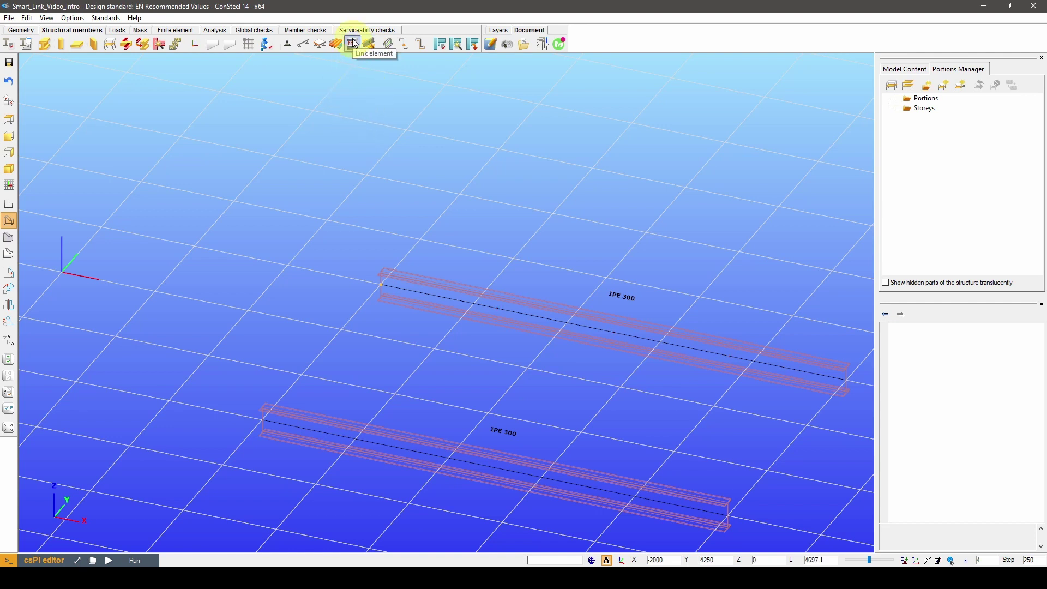
left_click(353, 43)
left_click(317, 353)
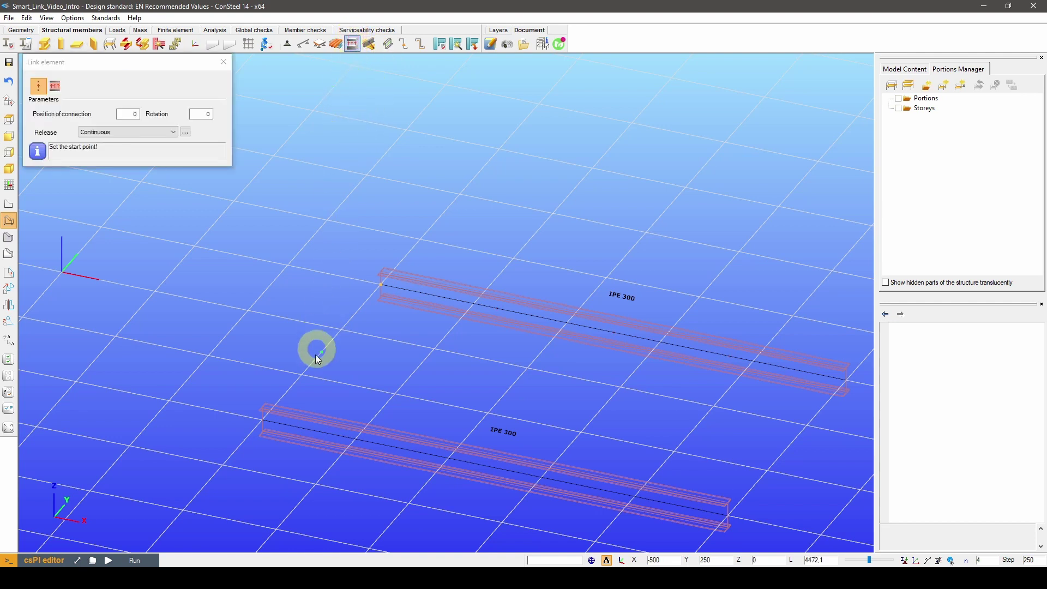
left_click(263, 420)
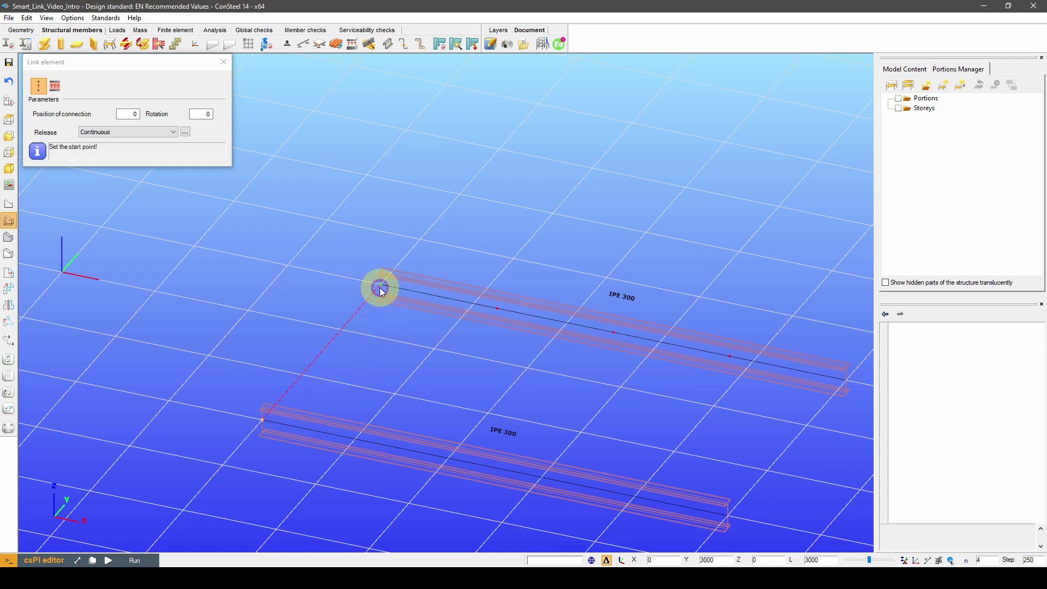
key("Escape")
left_click(323, 348)
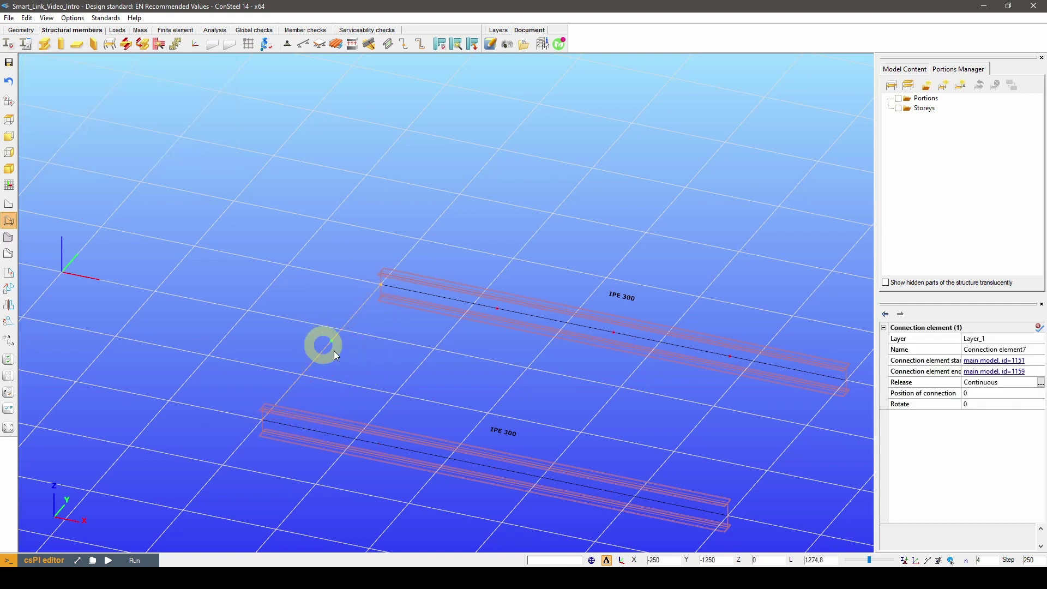
left_click(388, 377)
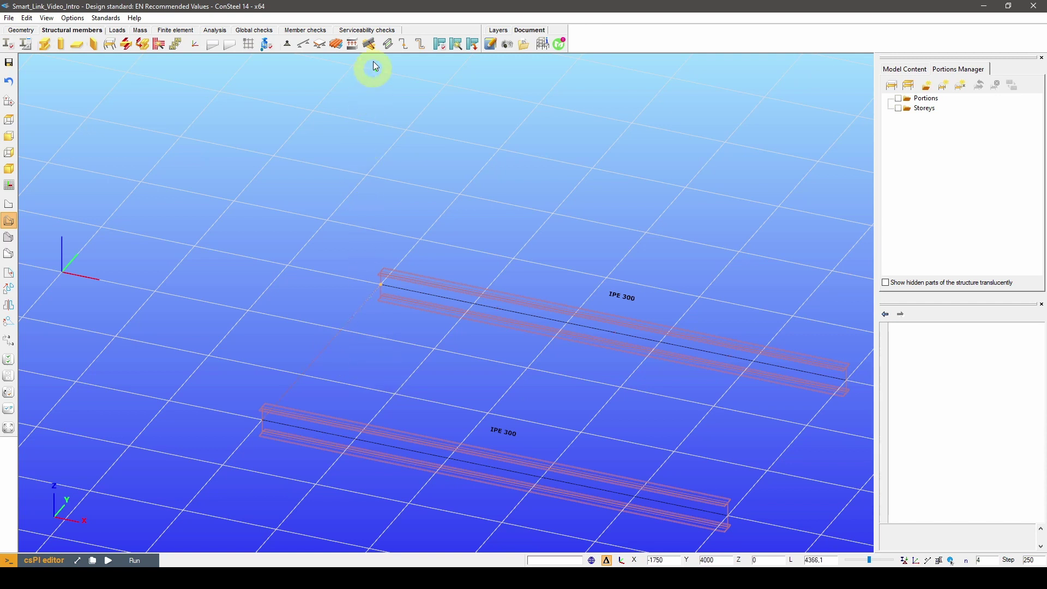
Step: Place a smart link with 8 - Top Middle eccentricity and continuous release near the start of the rear beam
left_click(369, 43)
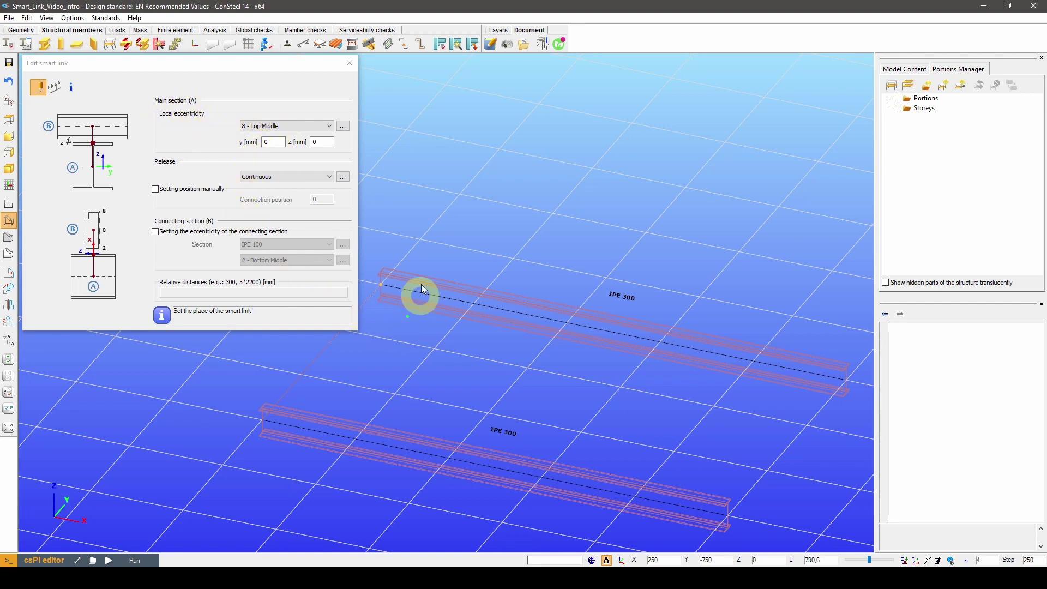
scroll(421, 297, "up", 4)
middle_click_drag(437, 309, 453, 319)
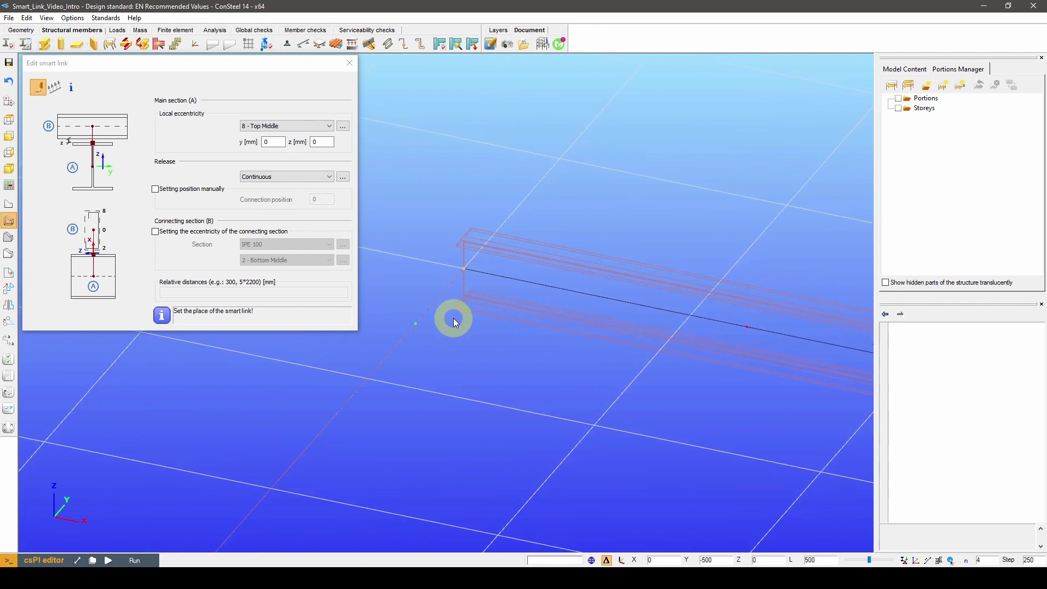
left_click(528, 283)
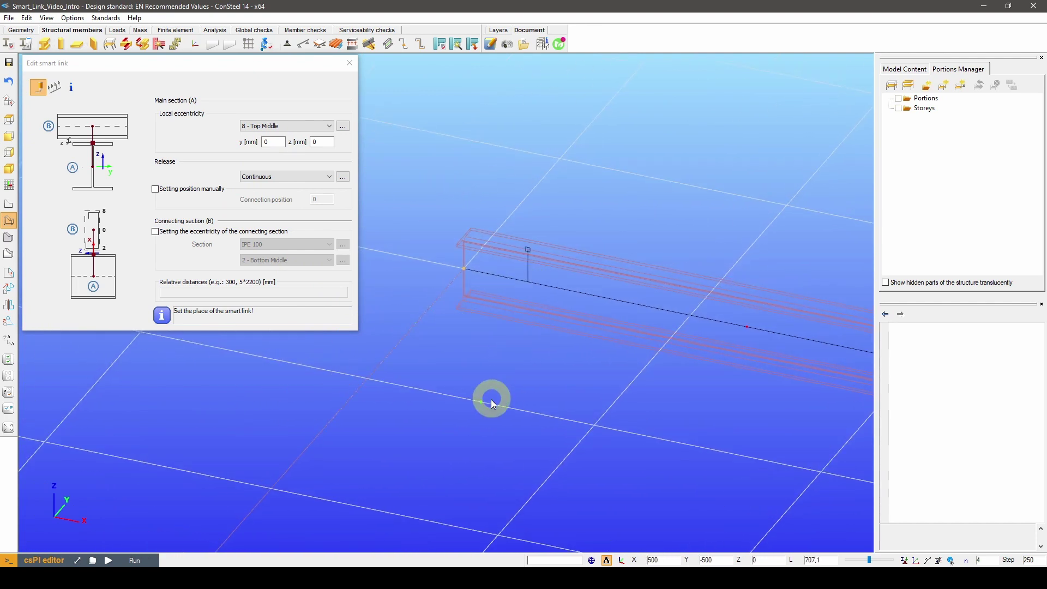
Step: Place a second smart link on the rear beam with its local eccentricity set to 3 - Bottom Right
left_click(322, 127)
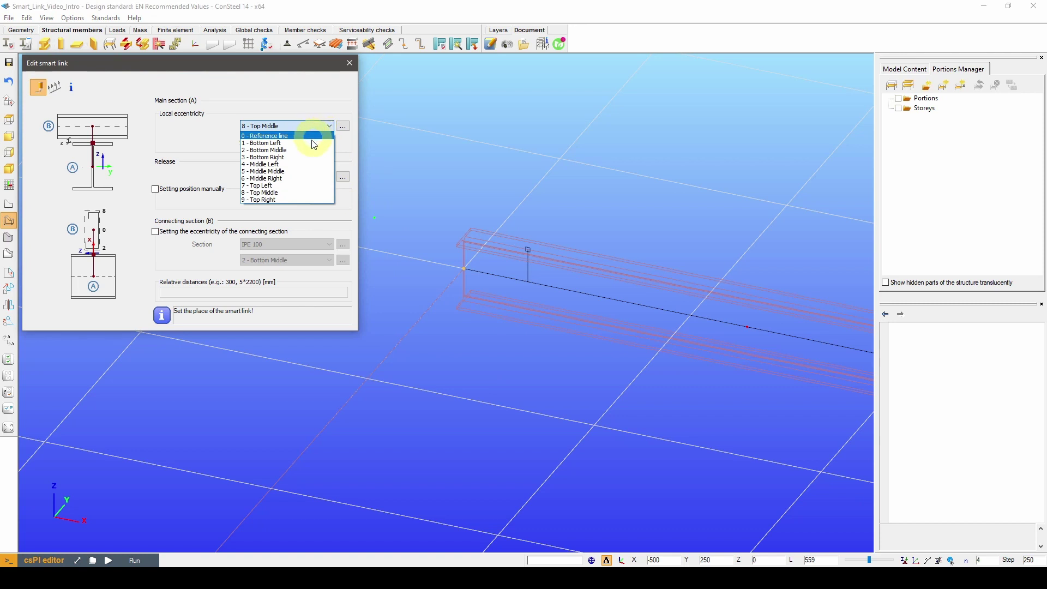
left_click(305, 157)
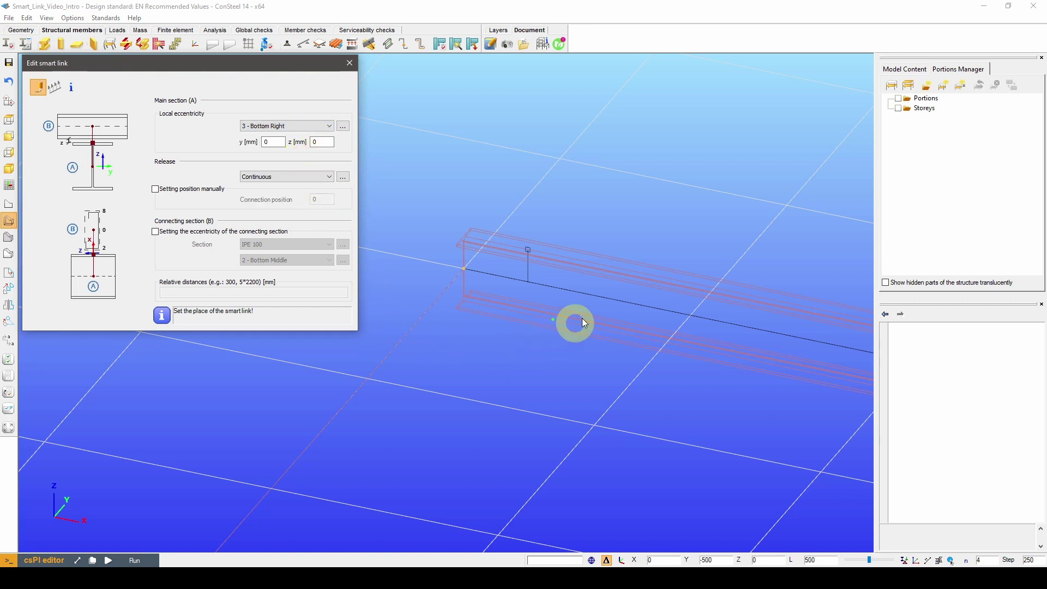
left_click(580, 297)
middle_click_drag(488, 428, 454, 451)
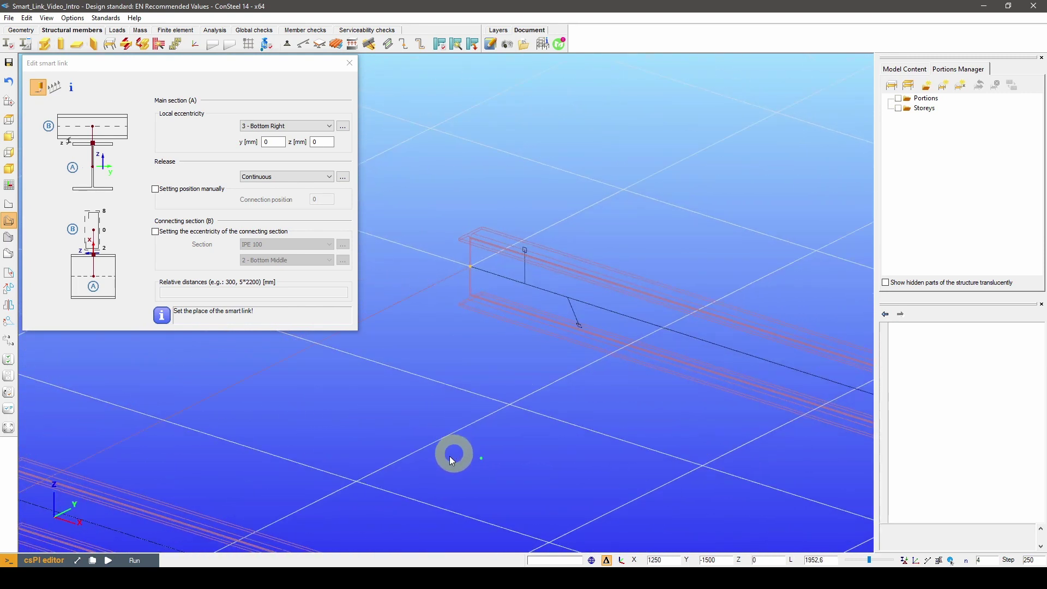
Step: Place a third smart link on the rear beam using 8 - Top Middle with a z offset of 100 mm
left_click(303, 131)
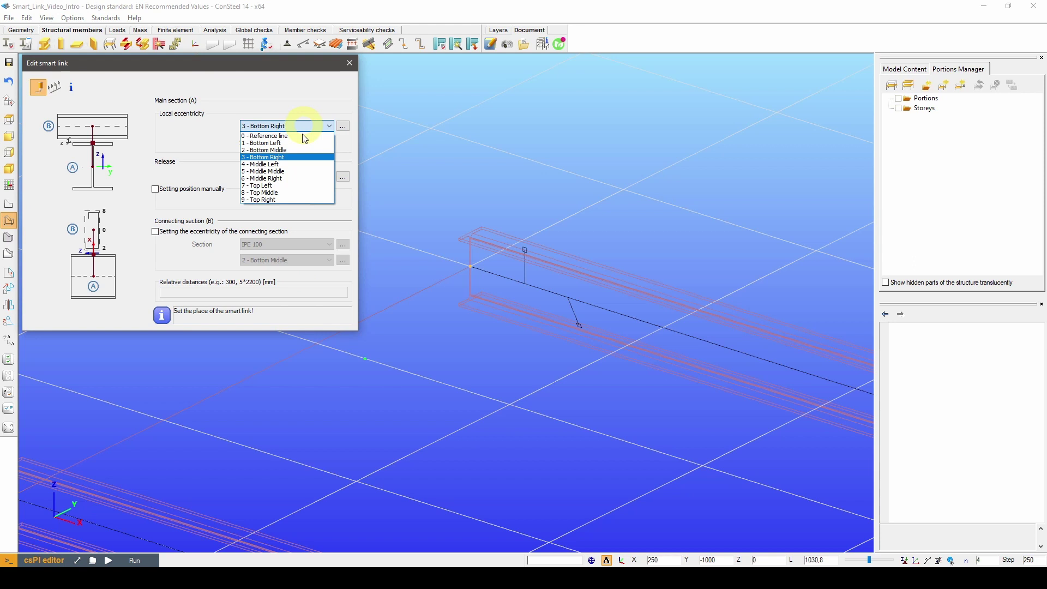
left_click(278, 195)
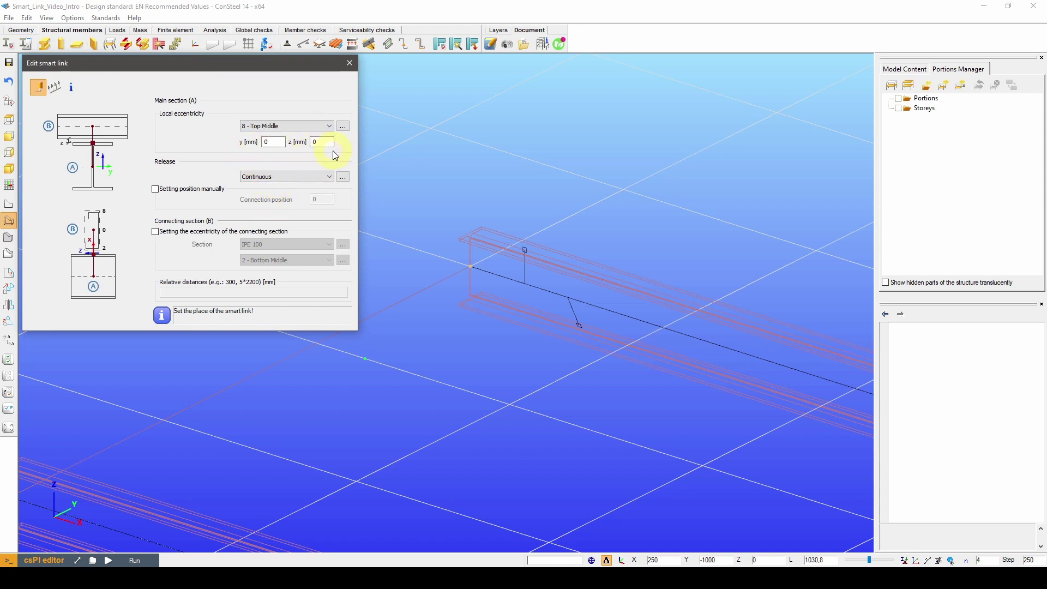
double_click(319, 142)
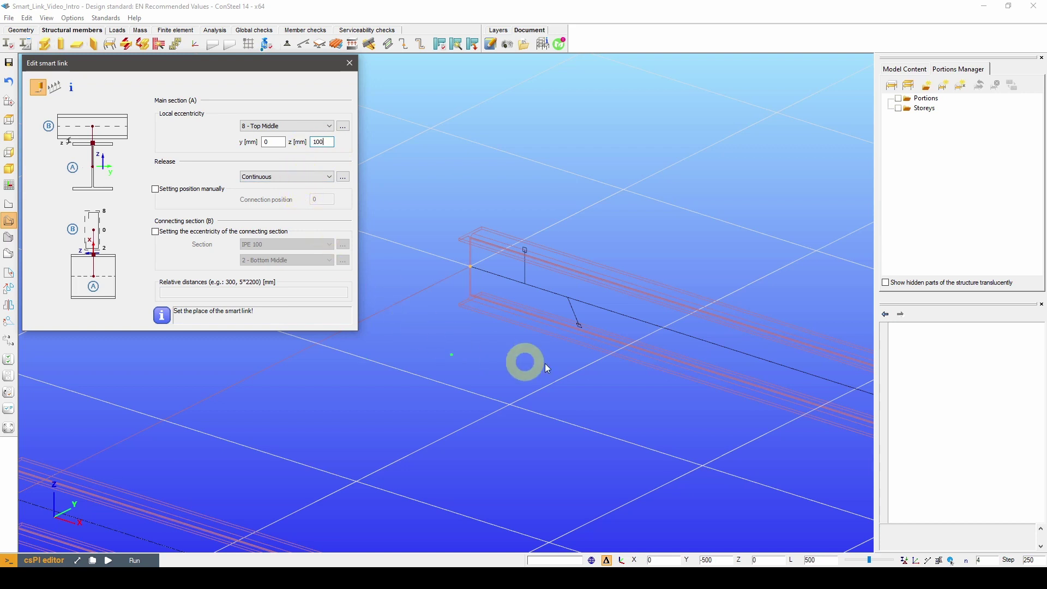
left_click(647, 326)
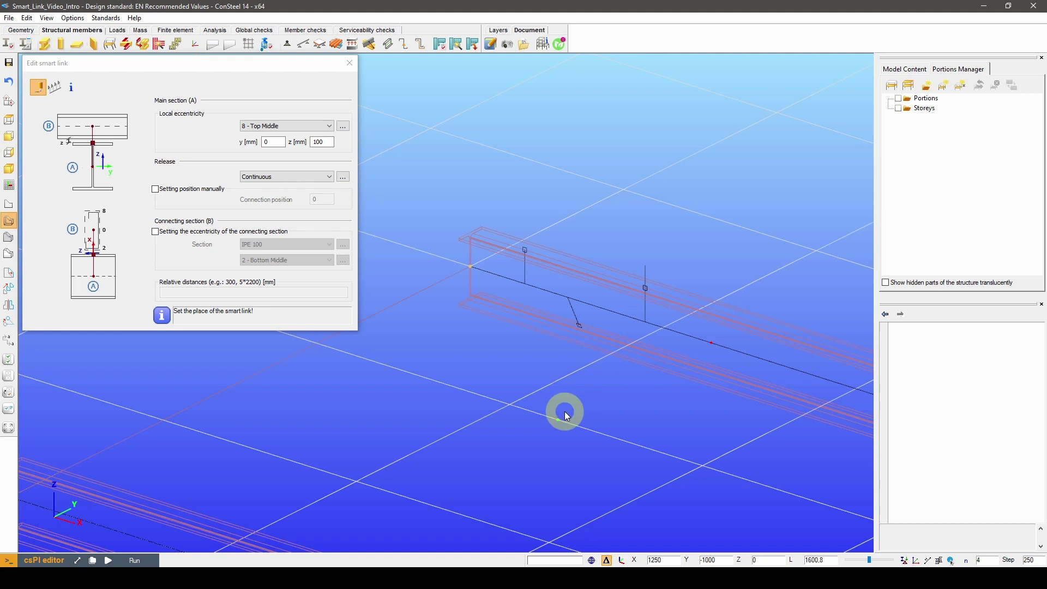
scroll(676, 303, "up", 4)
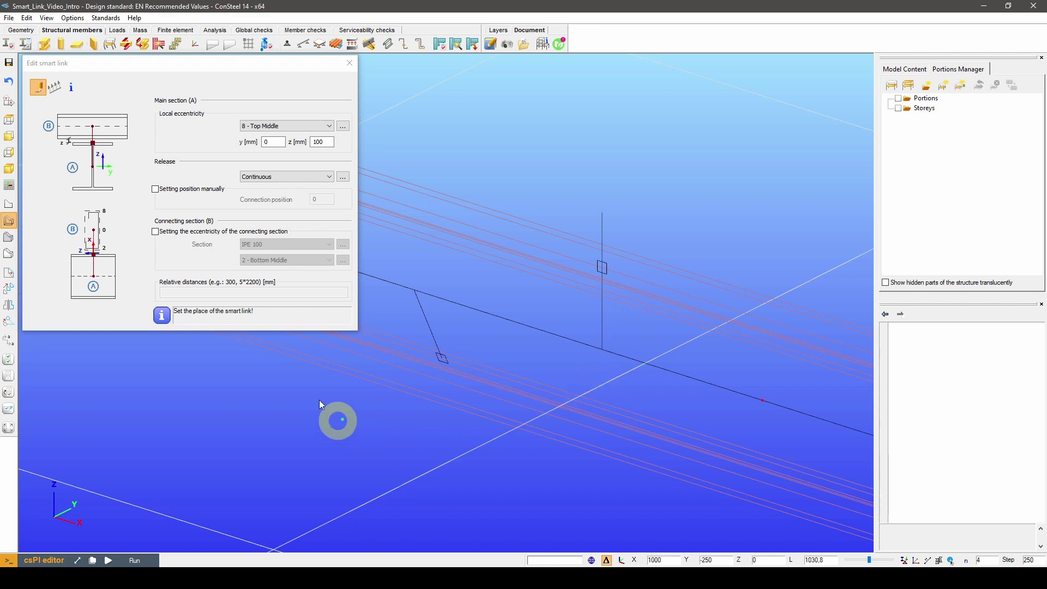
Step: Enable eccentricity of the connecting section with Z 200/2.0 at 2 - Bottom Middle, and set the main section's z offset to 0 mm
left_click(156, 189)
left_click(156, 189)
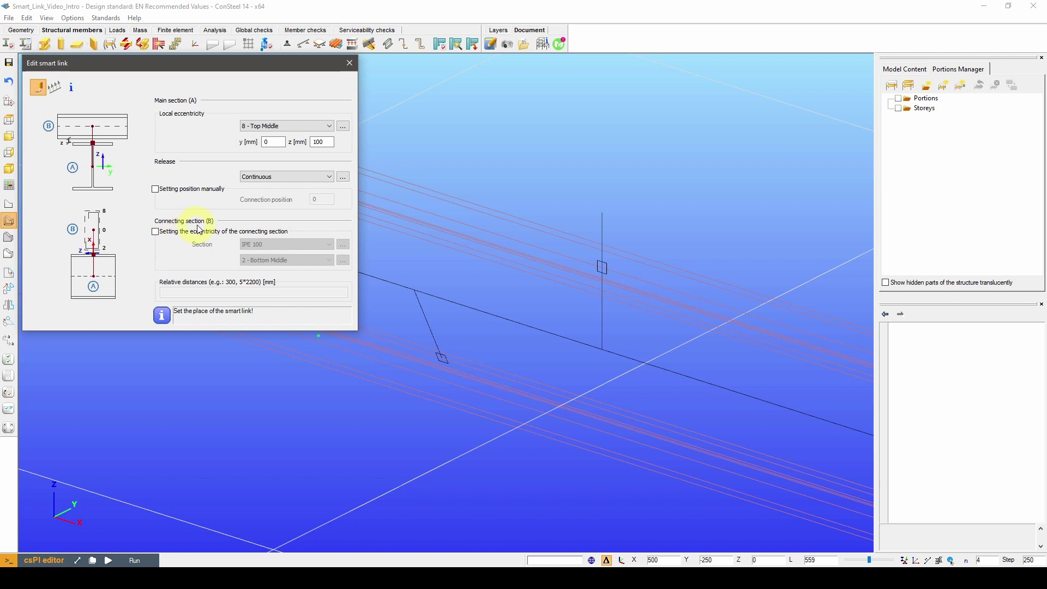
left_click(156, 232)
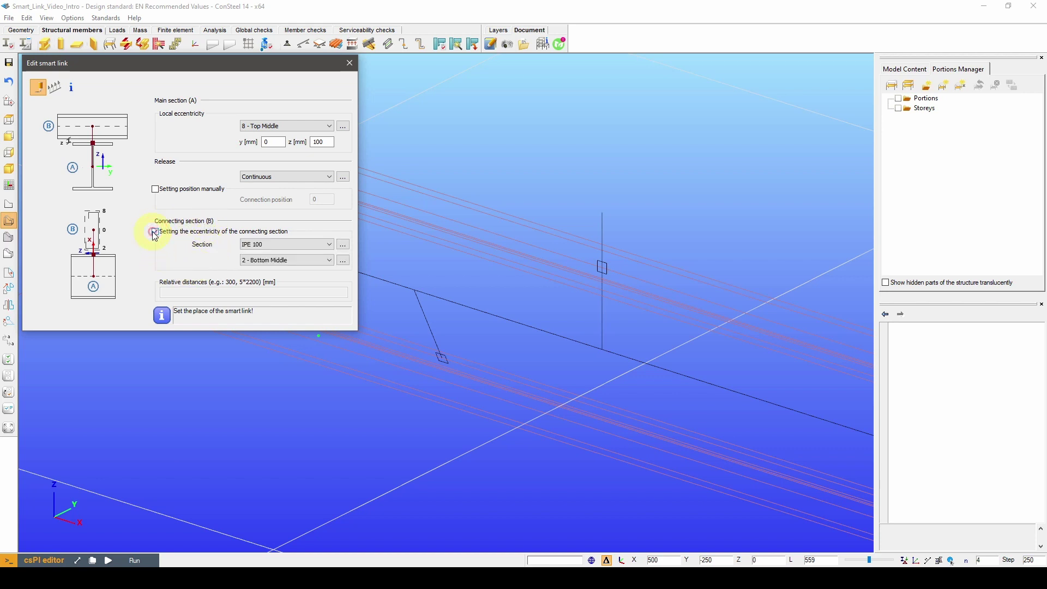
left_click(303, 244)
left_click(288, 297)
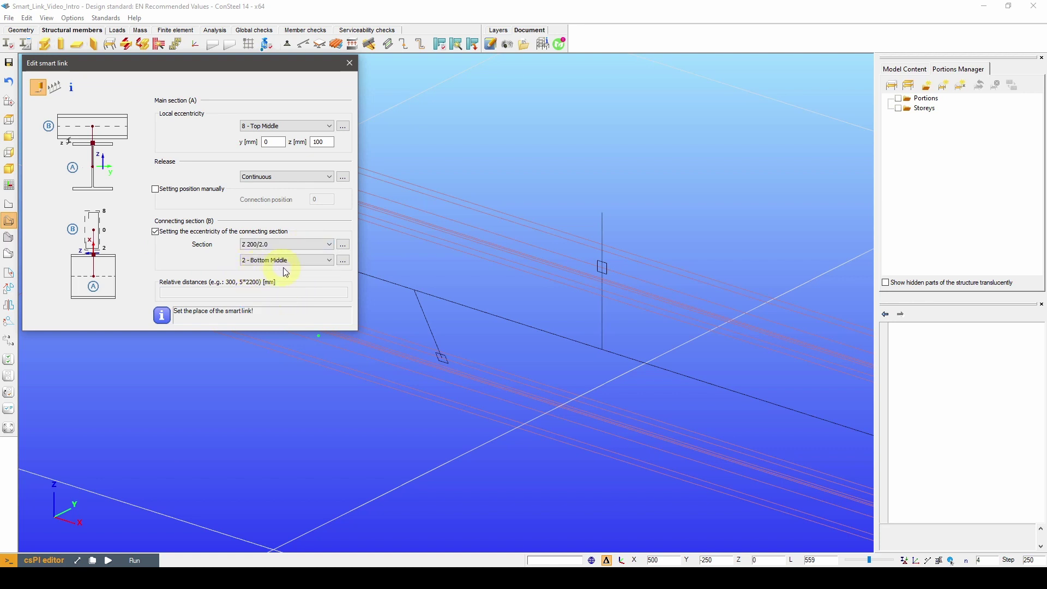
double_click(326, 141)
type("0")
Step: Place a smart link at the midpoint of the front IPE 300 beam and another at the midpoint of the rear beam
scroll(513, 178, "down", 5)
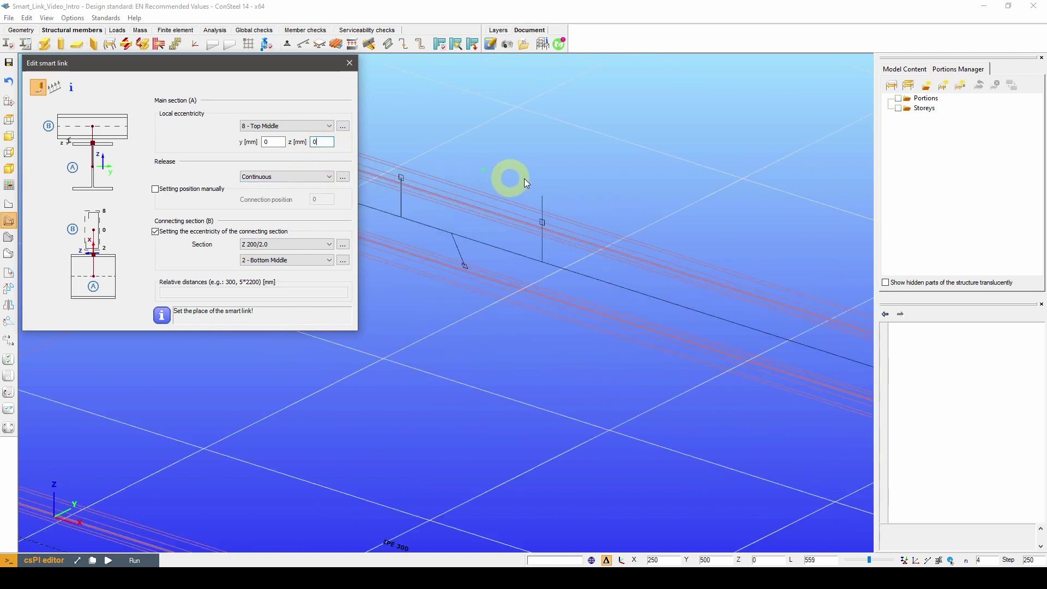
scroll(568, 184, "down", 1)
middle_click_drag(534, 373, 557, 381, "alt")
middle_click_drag(629, 249, 574, 375)
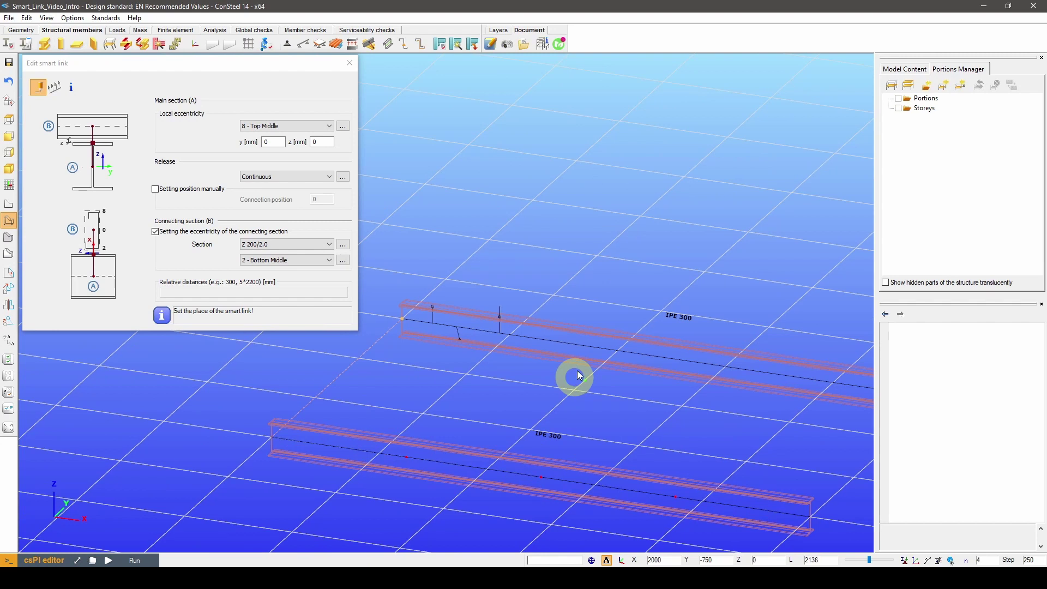
left_click(542, 477)
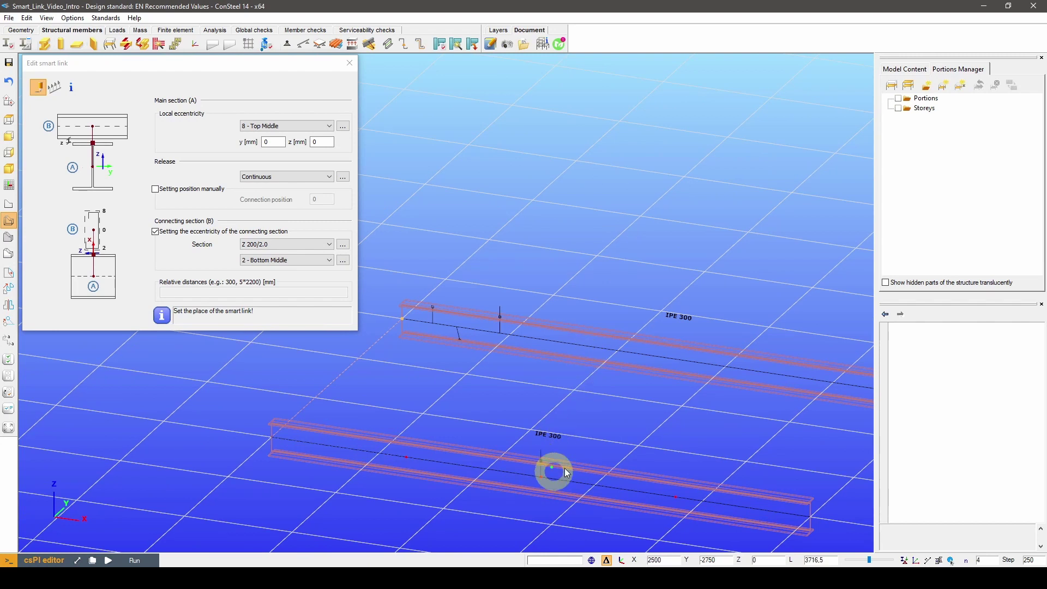
left_click(683, 363)
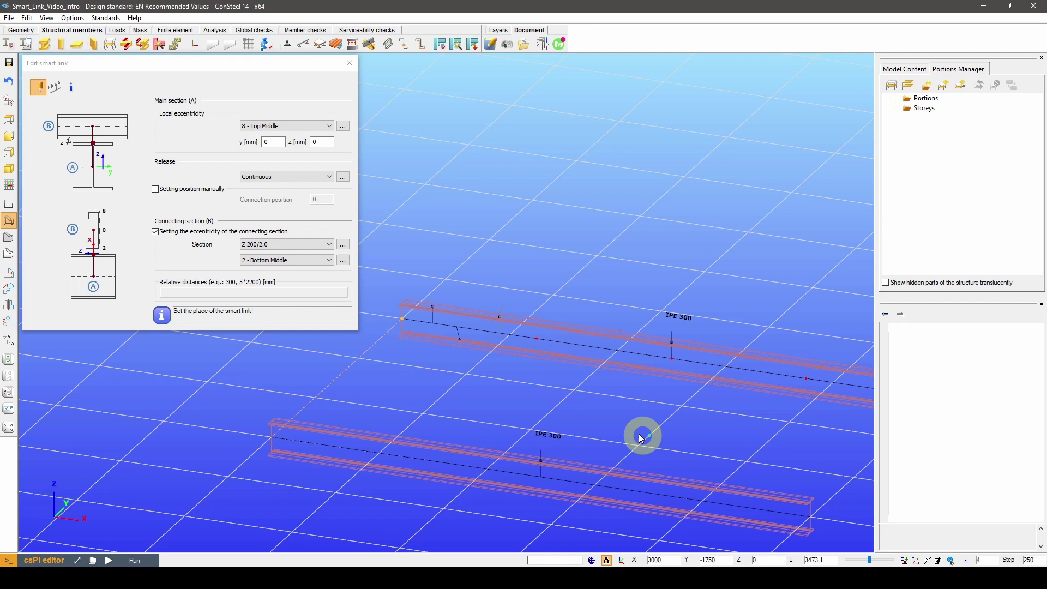
key("Escape")
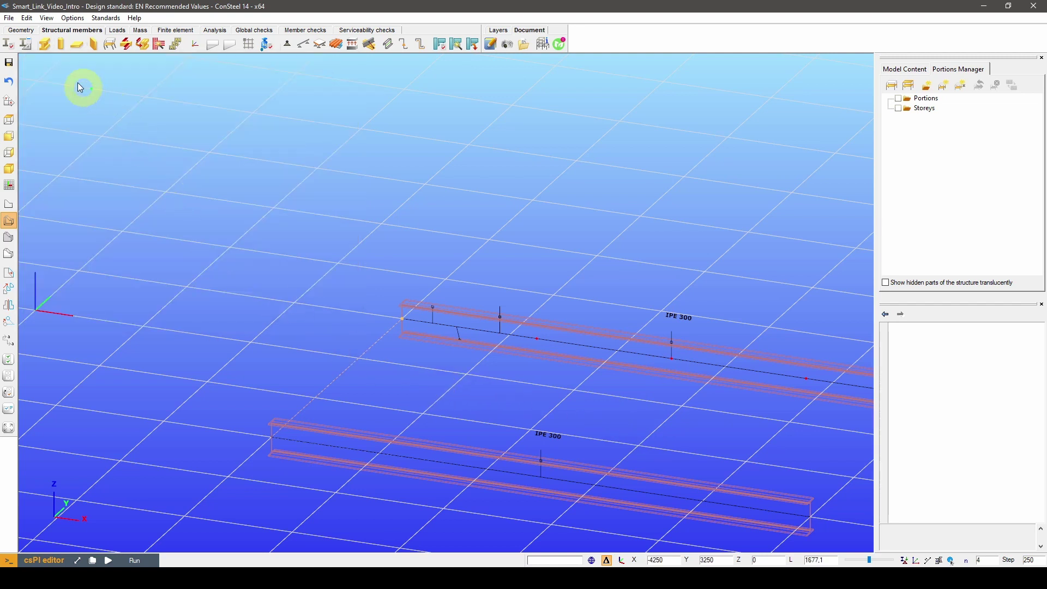
Step: Draw a Z 200/2.0 beam between the upper ends of the two midpoint smart links
left_click(49, 48)
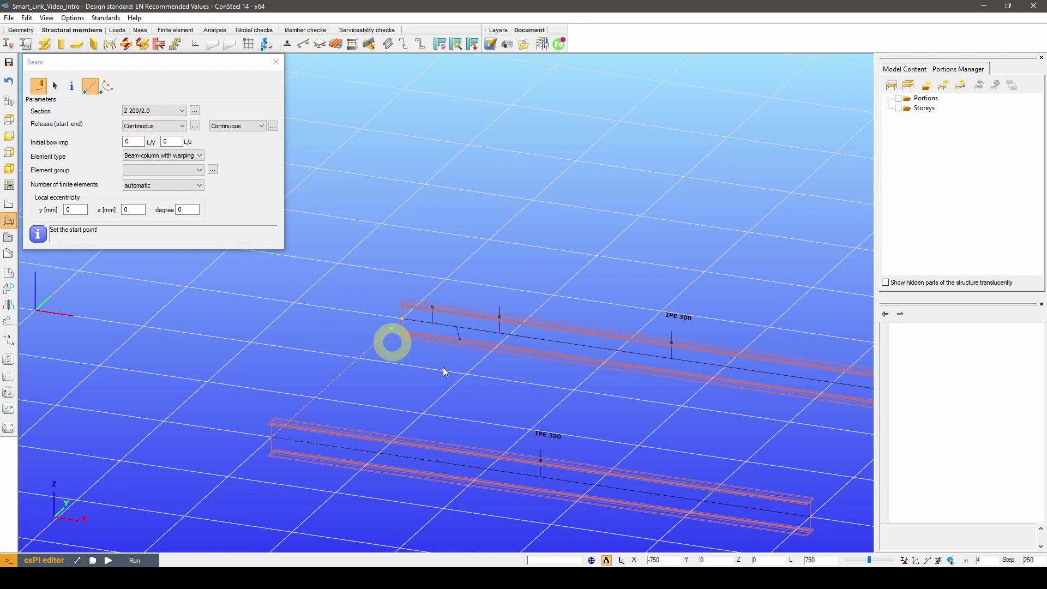
left_click(542, 447)
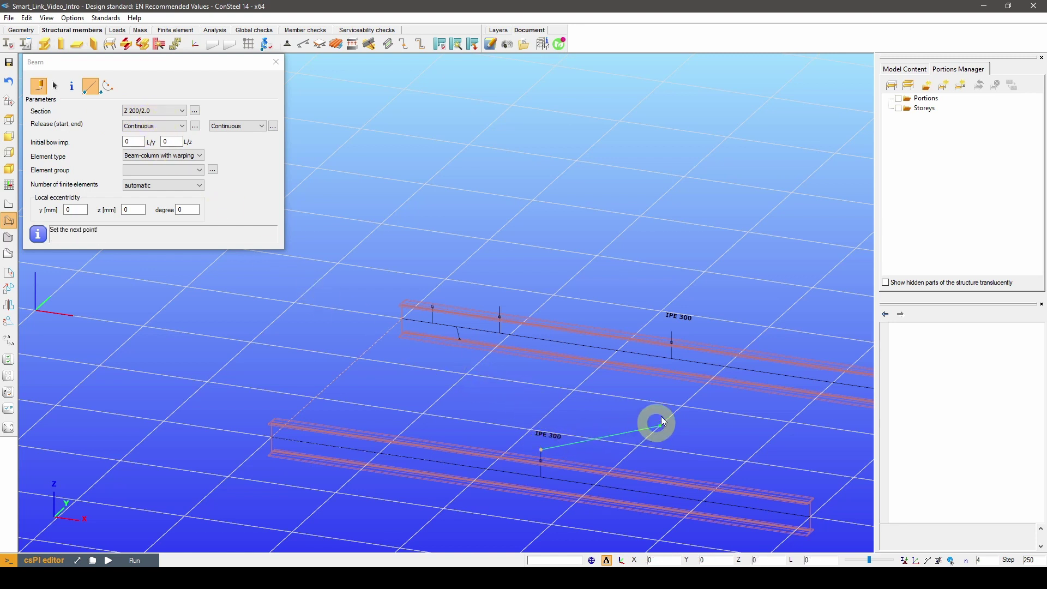
left_click(672, 339)
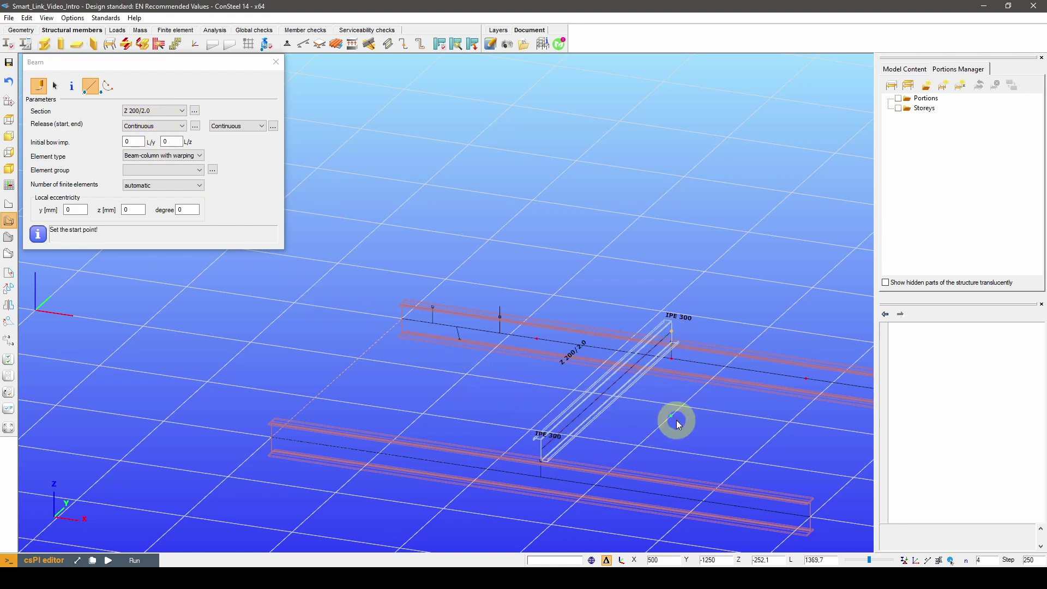
key("Escape")
Step: Show the model as solids in the XZ side view and examine how the Z section sits on the IPE 300 top flange
scroll(669, 434, "up", 3)
middle_click_drag(658, 461, 644, 417)
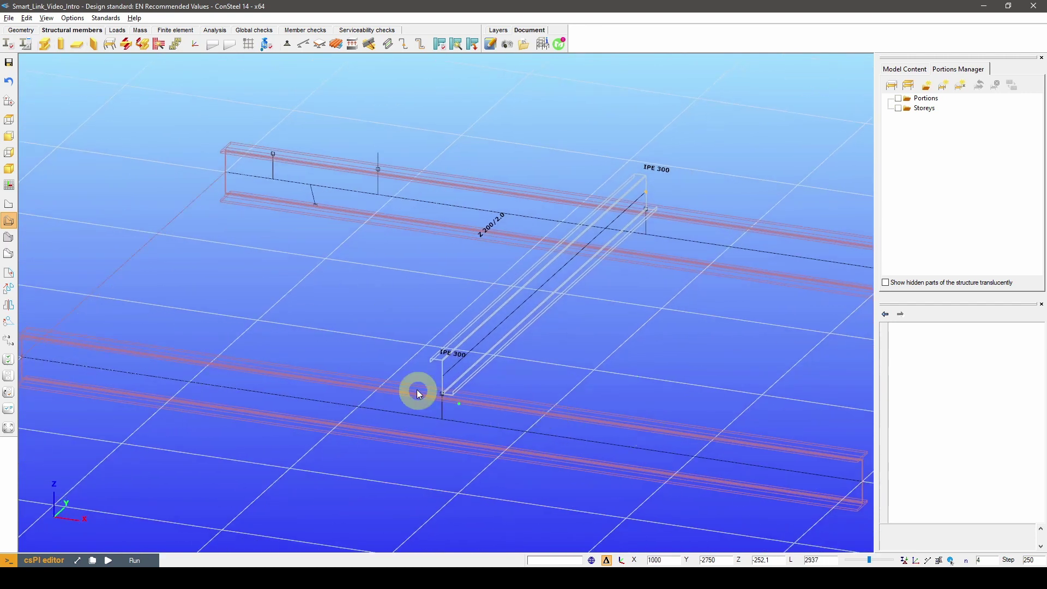
middle_click_drag(416, 389, 441, 395, "alt")
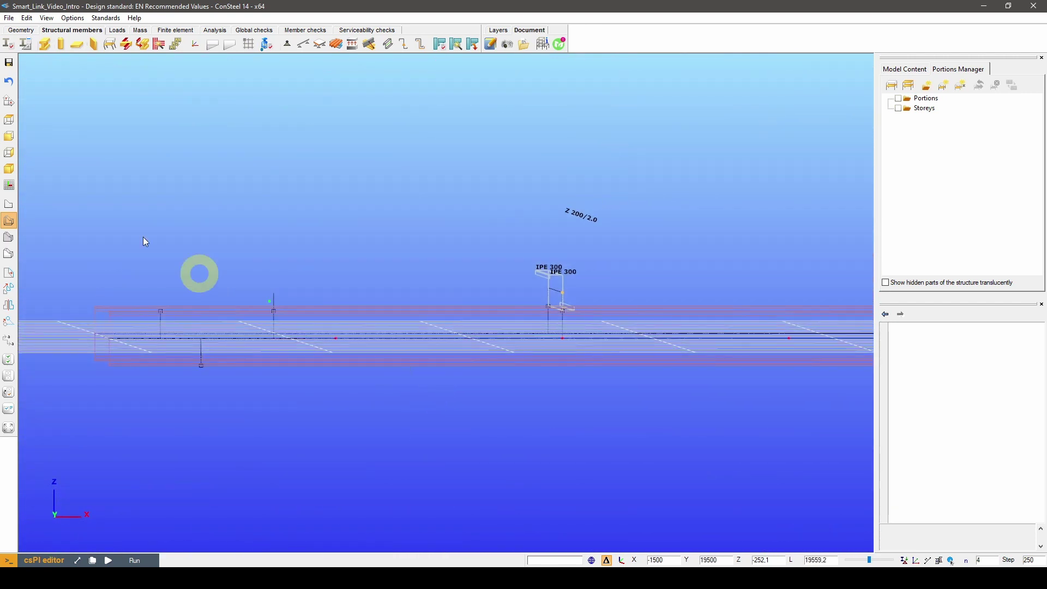
left_click(9, 135)
left_click(9, 237)
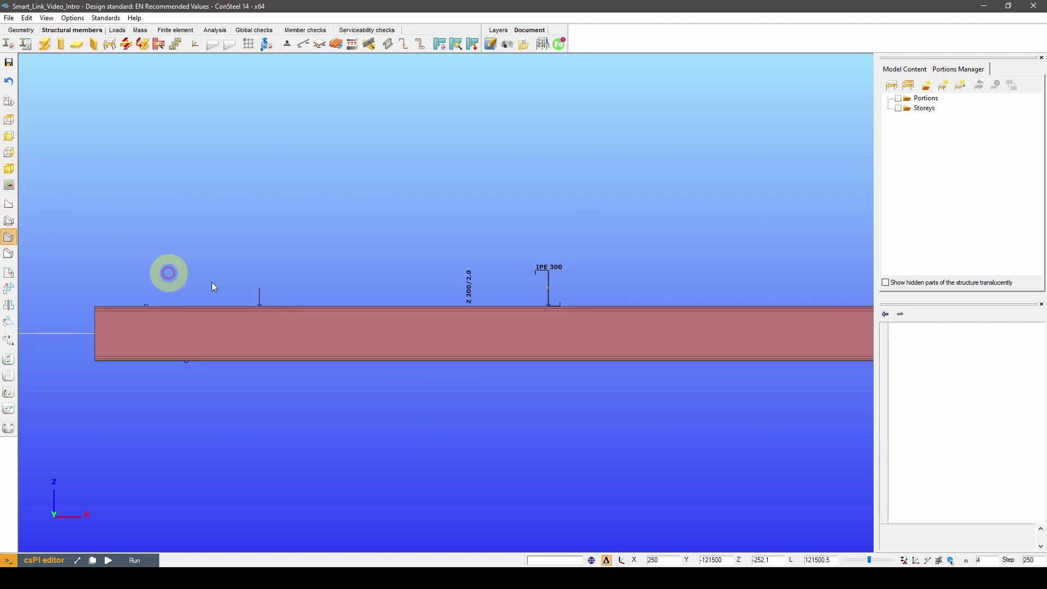
scroll(565, 332, "up", 1)
scroll(567, 332, "up", 8)
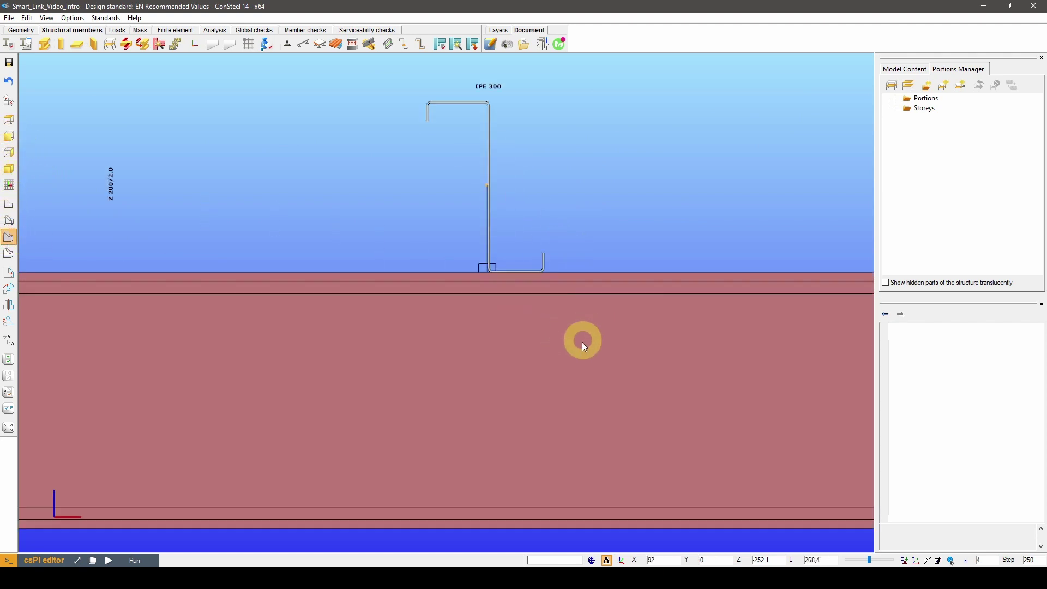
middle_click_drag(550, 287, 550, 317)
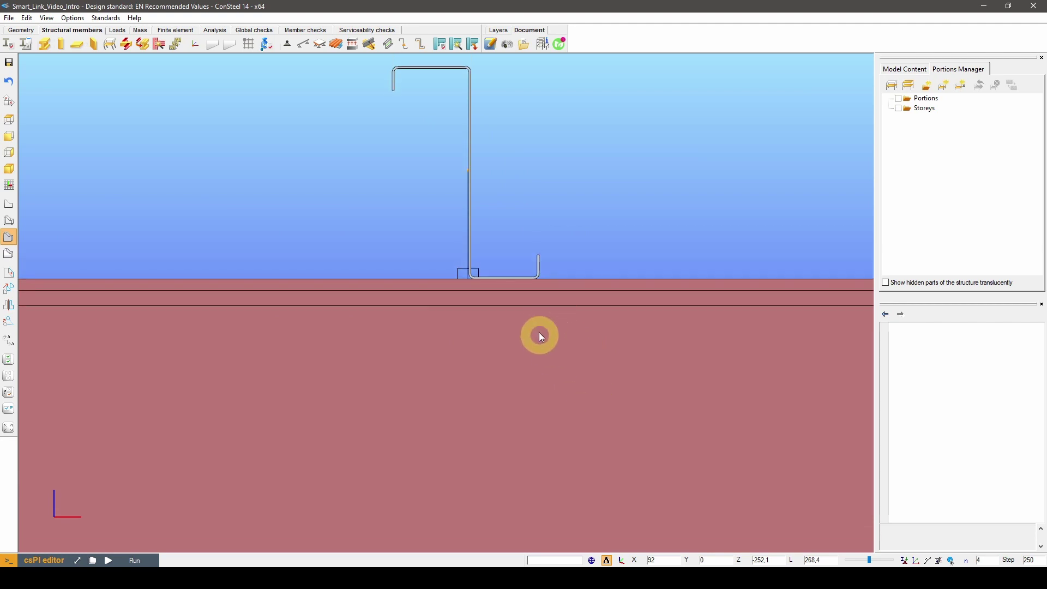
Step: Change the section of the front IPE 300 beam to IPE 500 and undo the section change
middle_click_drag(538, 333, 557, 410, "alt")
scroll(522, 332, "down", 8)
scroll(513, 356, "down", 5)
left_click(559, 458)
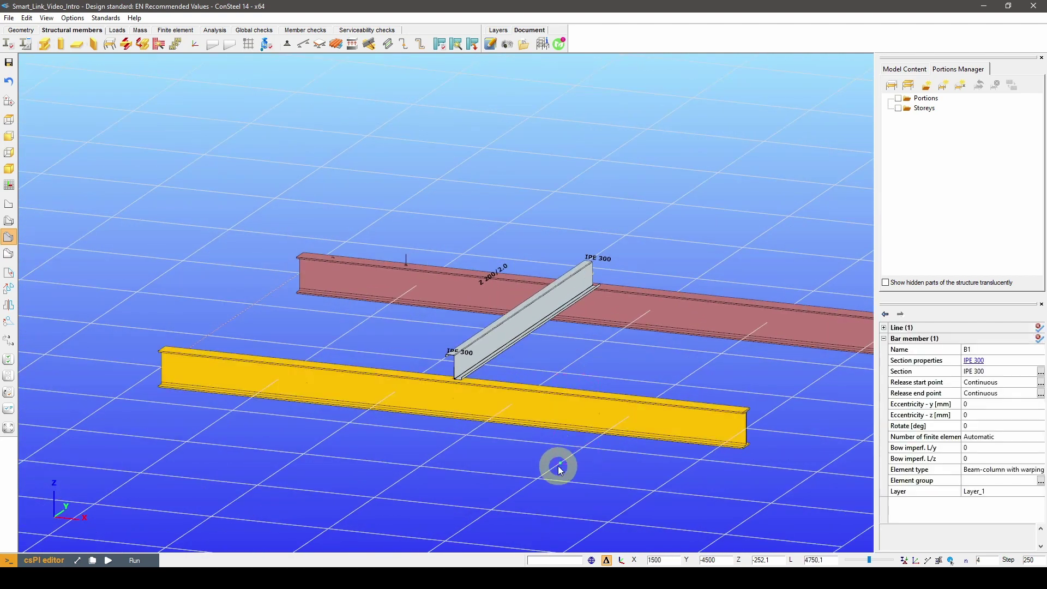
middle_click_drag(444, 449, 444, 452)
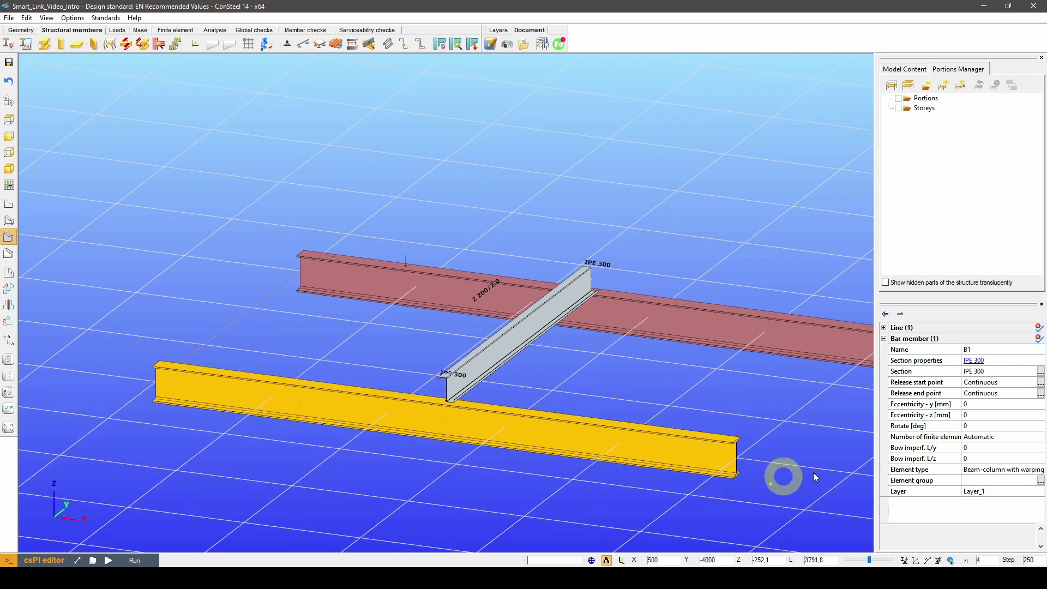
left_click(997, 375)
left_click(1007, 371)
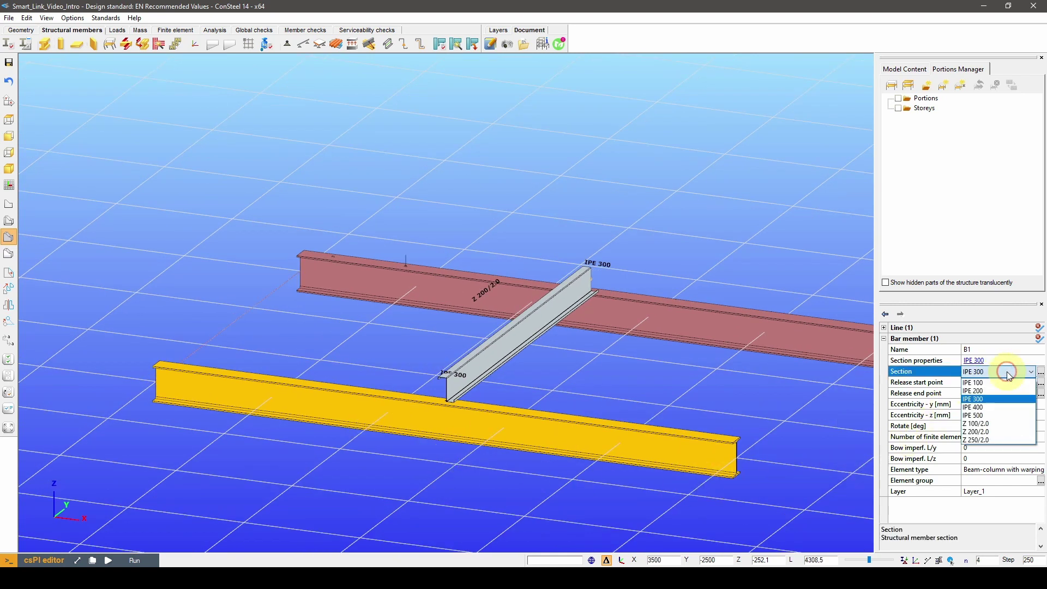
left_click(989, 416)
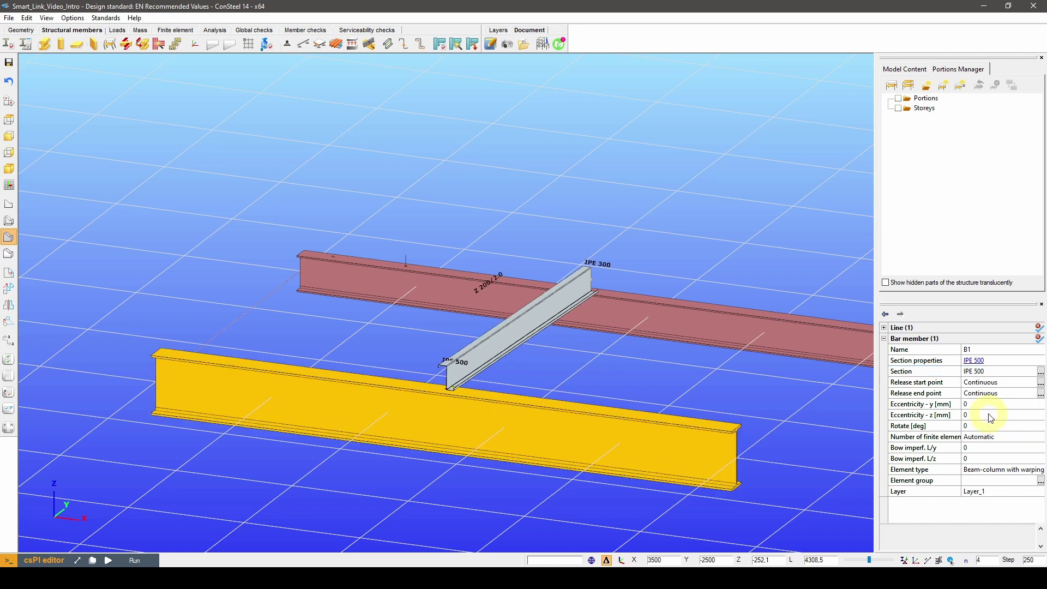
left_click(9, 83)
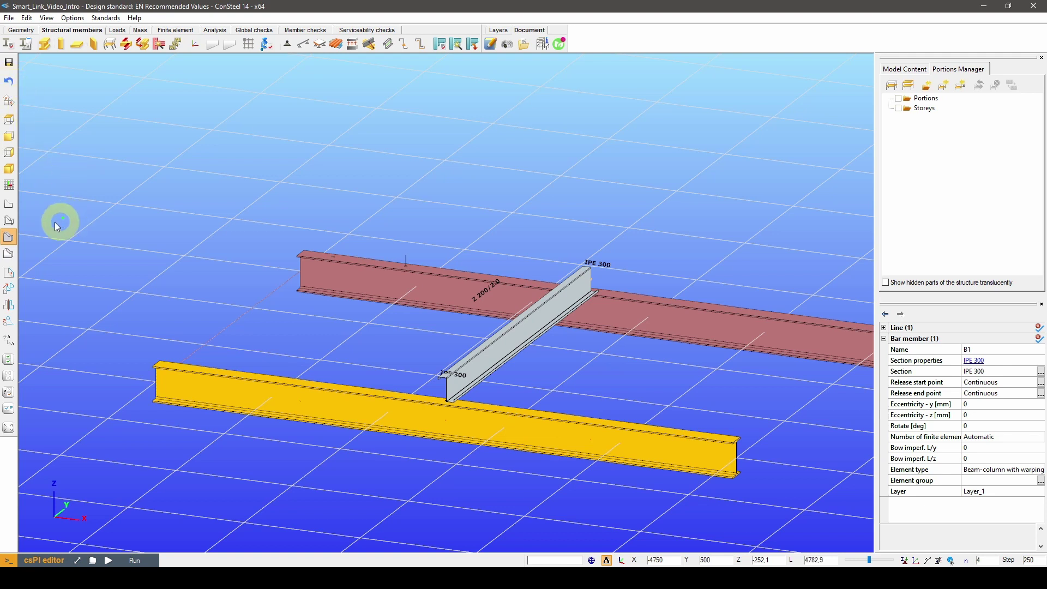
Step: Show the two IPE 300 beams, the smart links and the Z 200/2.0 beam in the wireframe section view
left_click(16, 225)
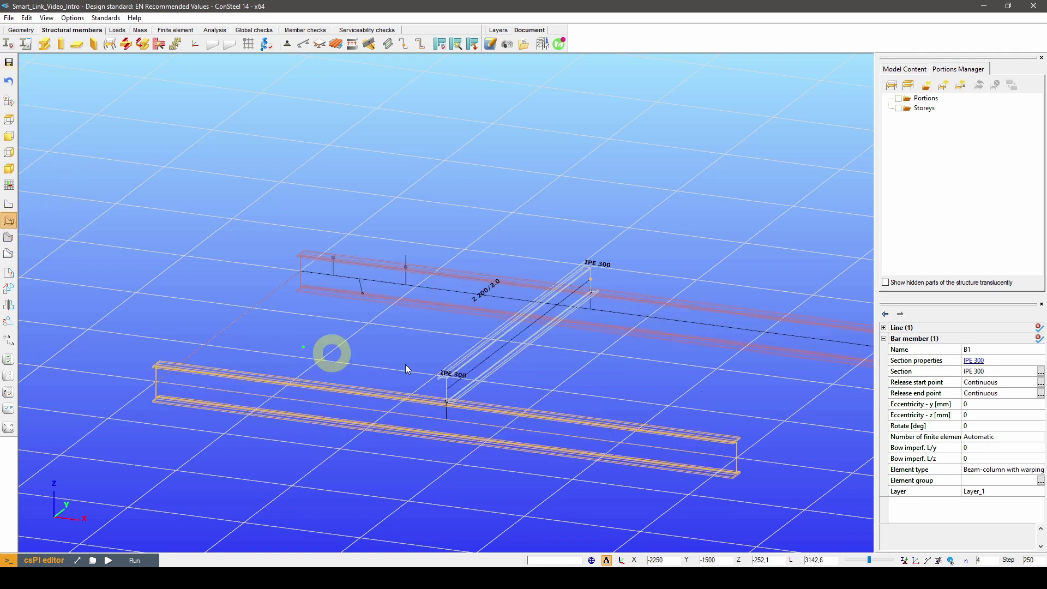
scroll(434, 378, "down", 2)
middle_click_drag(427, 500, 475, 442)
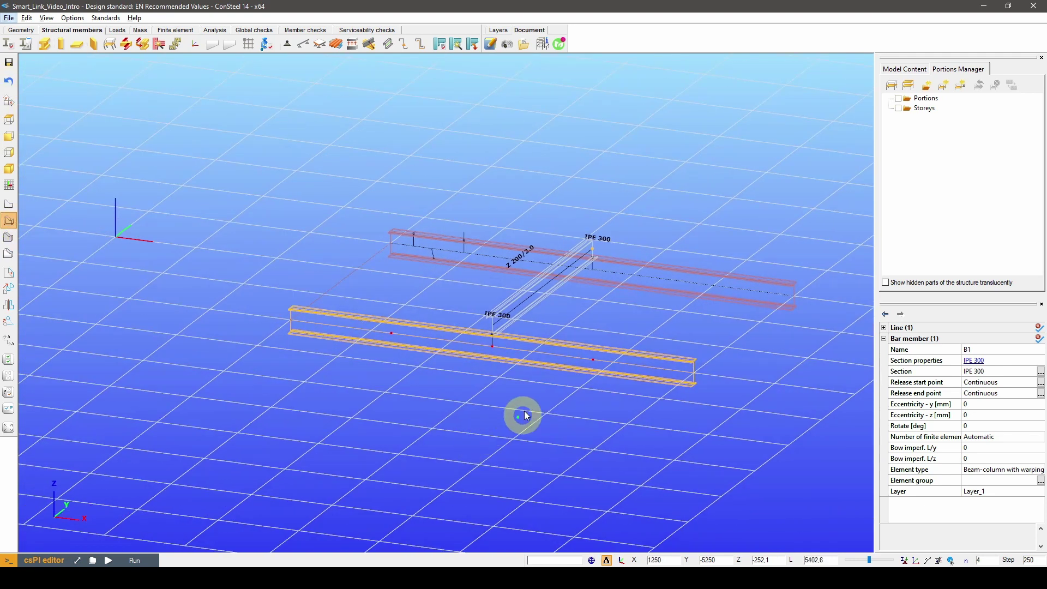
middle_click_drag(529, 394, 515, 407, "alt")
scroll(517, 410, "up", 1)
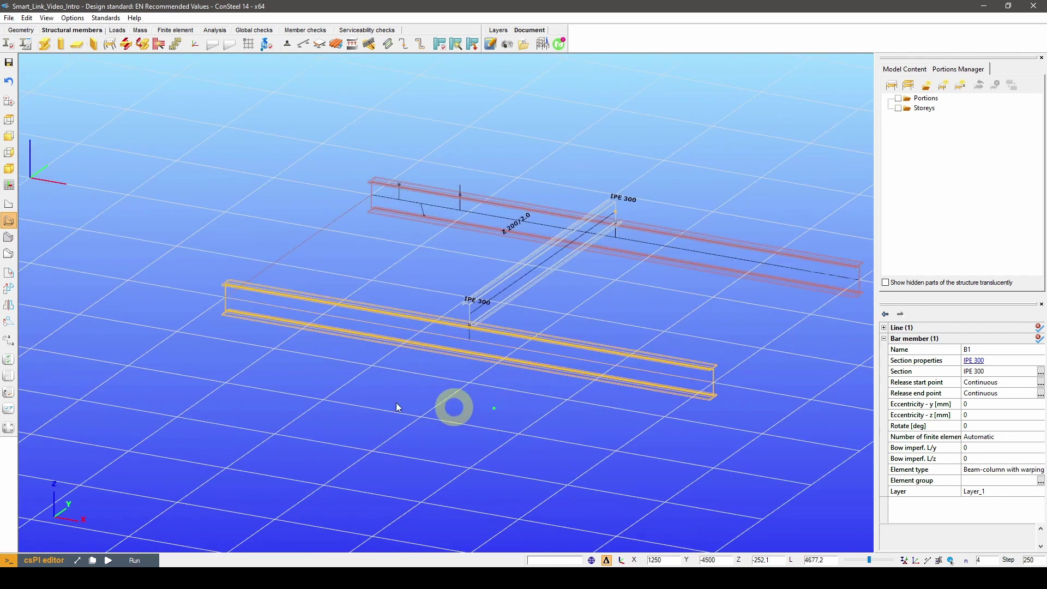
Step: Move the front IPE 300 beam 1000 mm in X and -3000 mm in Y, and undo the move
left_click(12, 289)
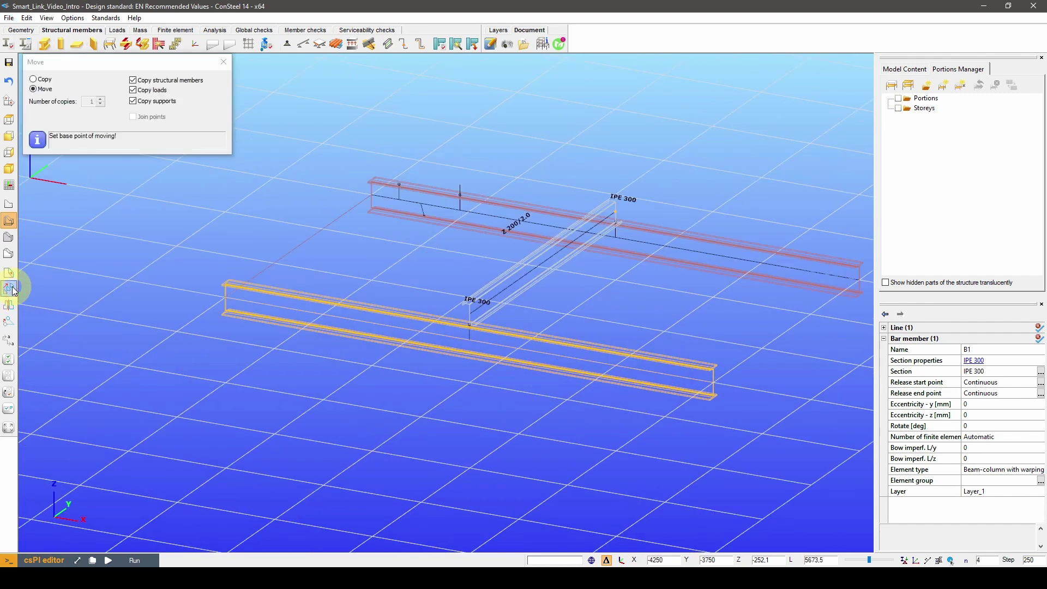
left_click(714, 383)
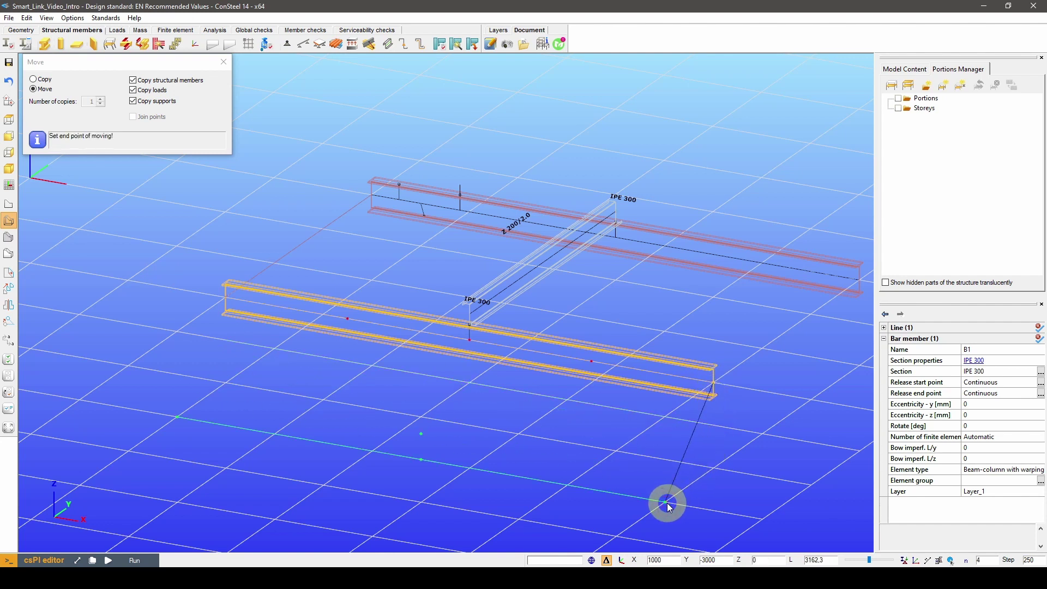
left_click(666, 503)
mouse_move(592, 403)
middle_mouse_down("alt")
mouse_move(577, 405)
mouse_move(597, 405)
middle_mouse_up("alt")
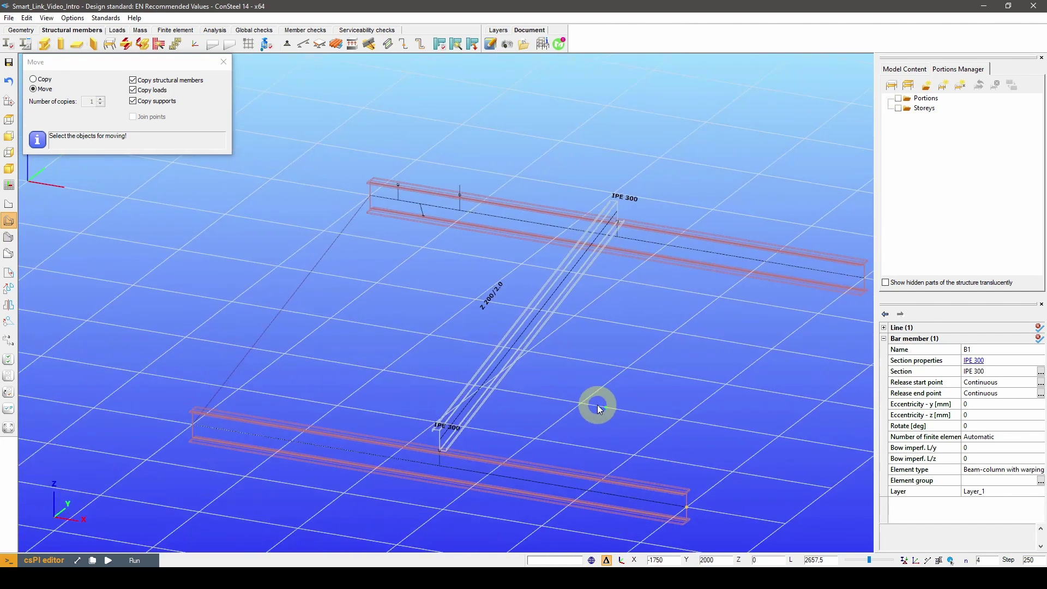
left_click(10, 83)
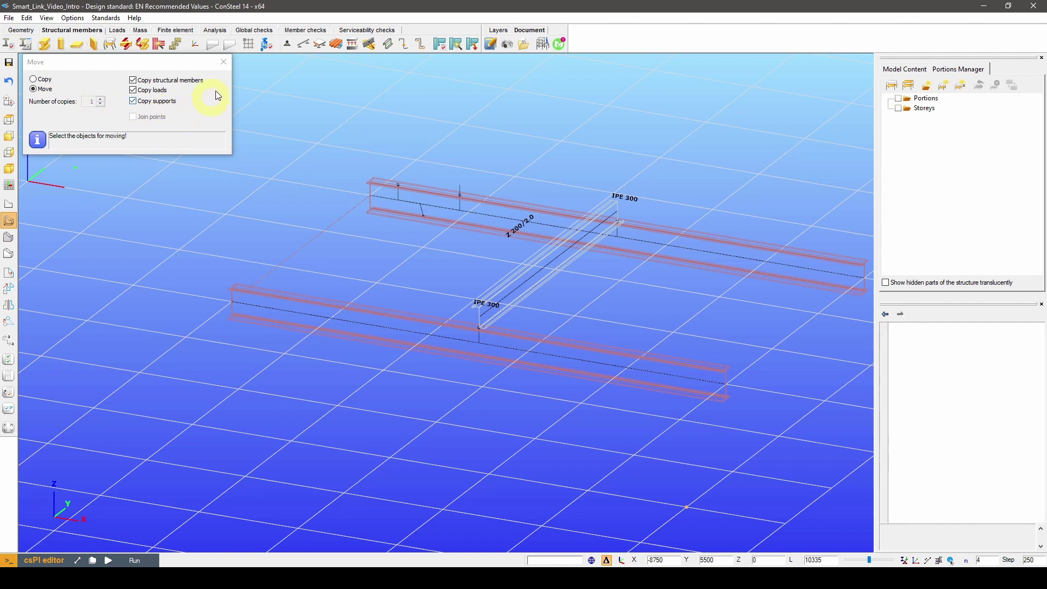
left_click(224, 62)
Step: Set the rotation of the front IPE 300 beam to 45 degrees and undo the rotation
scroll(547, 333, "up", 3)
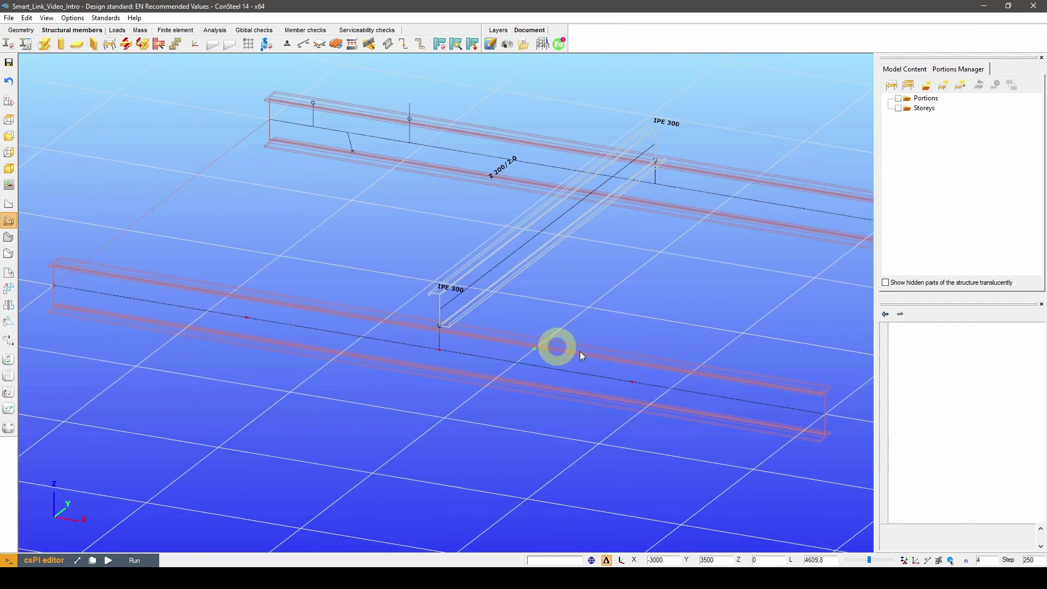
left_click_drag(660, 451, 659, 452)
middle_click_drag(509, 469, 493, 472, "alt")
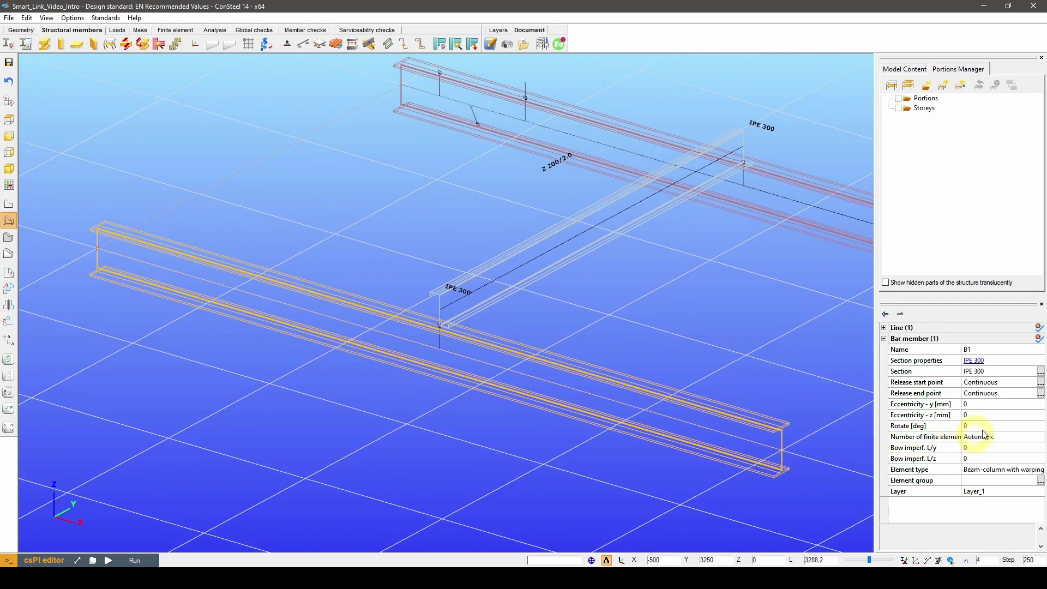
left_click(976, 426)
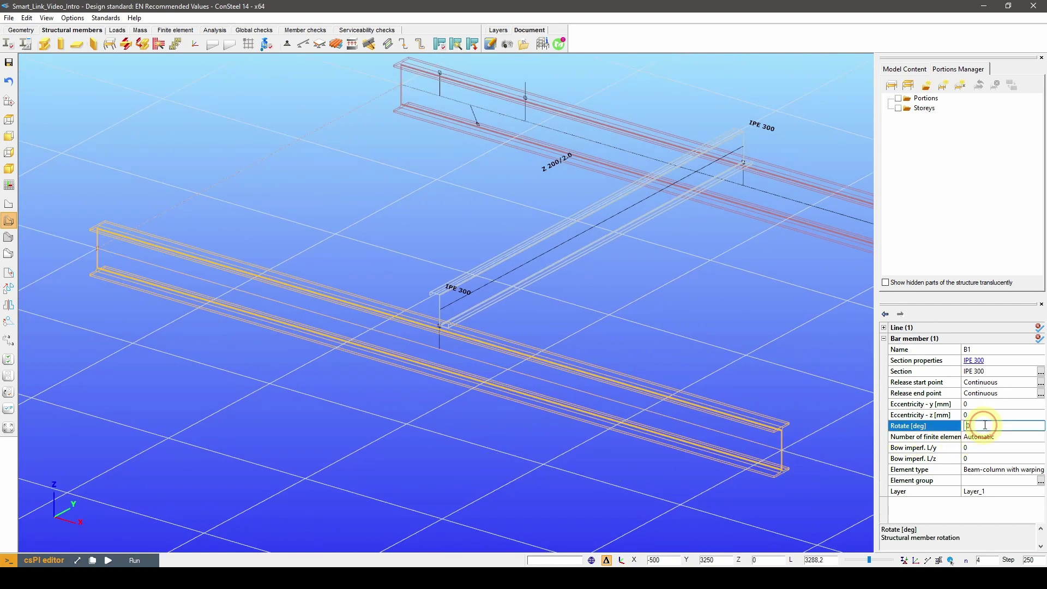
left_click(947, 485)
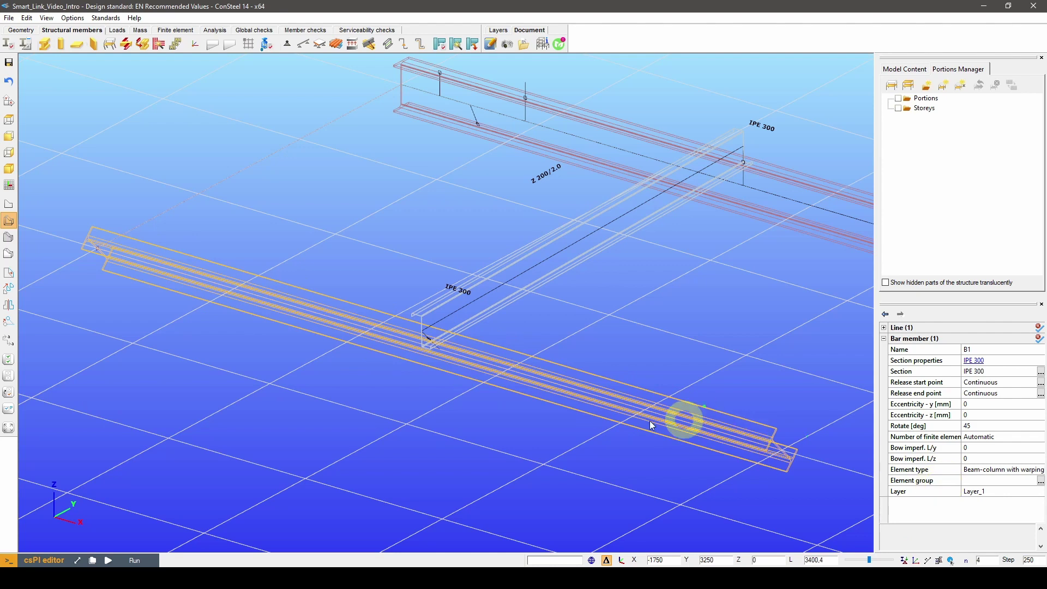
middle_click_drag(456, 439, 405, 432)
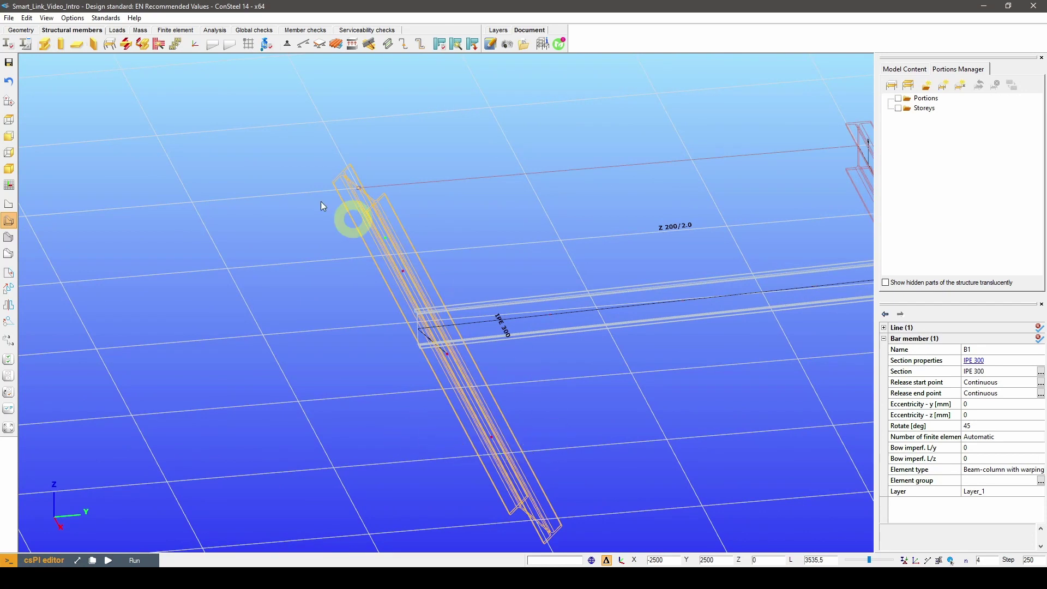
left_click(10, 82)
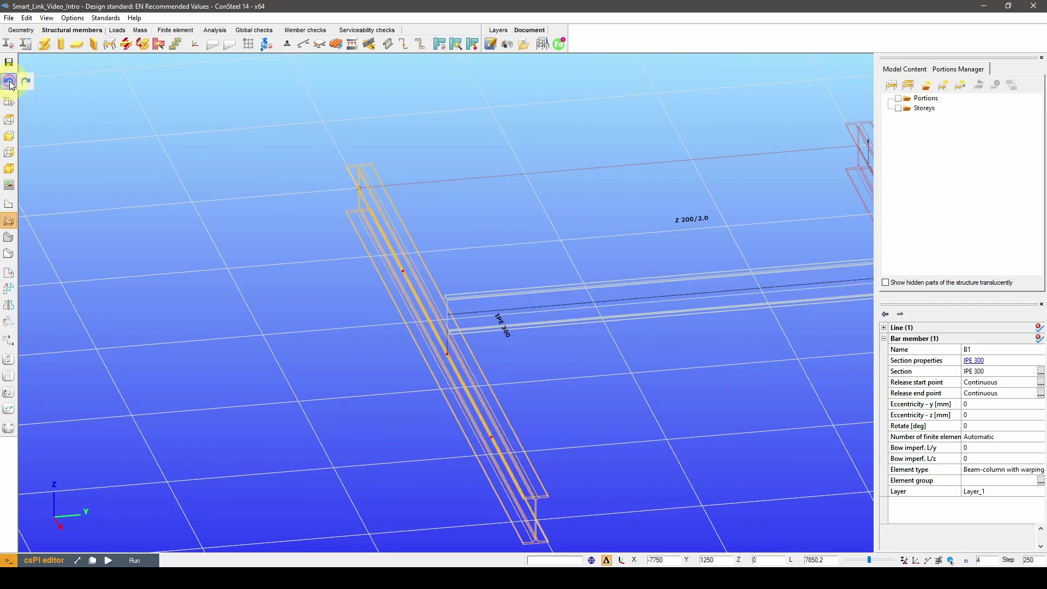
middle_click_drag(322, 367, 380, 376)
scroll(381, 376, "down", 2)
middle_click_drag(535, 328, 575, 326)
left_click(567, 376)
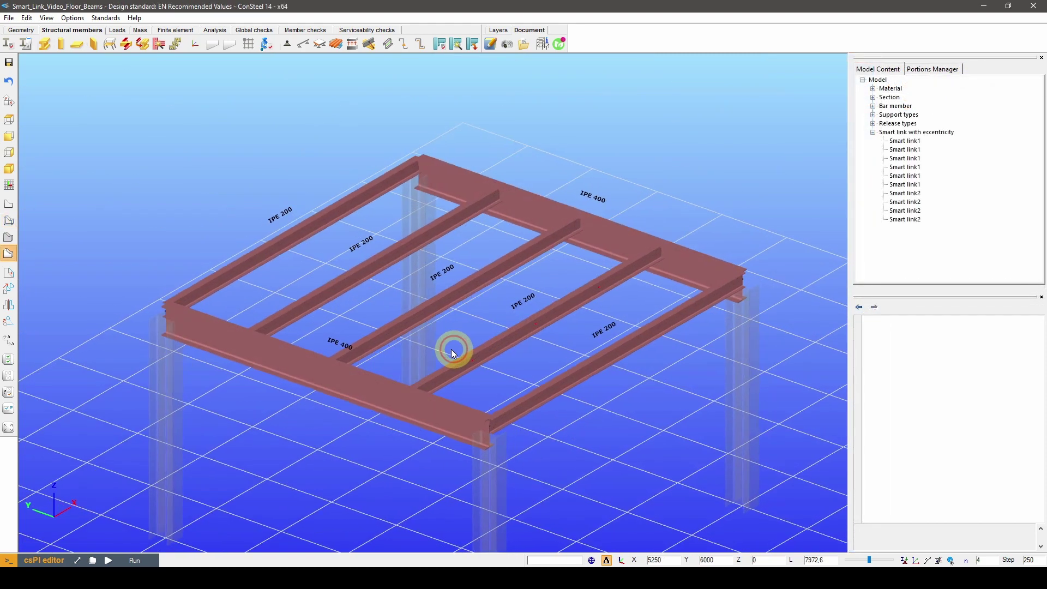
Step: Examine how the IPE 200 secondary beams meet the two IPE 400 main beams in the floor beam model
middle_click_drag(452, 352, 500, 351)
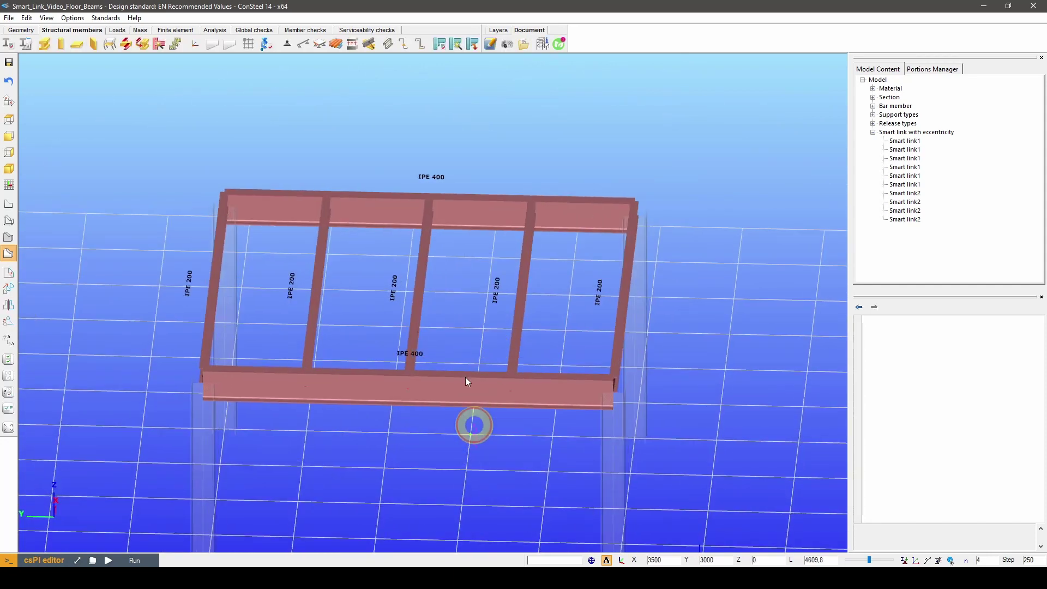
left_click(459, 177)
left_click_drag(459, 181, 460, 187)
middle_click_drag(493, 300, 402, 309)
key("Escape")
left_click_drag(450, 413, 400, 127)
middle_click_drag(244, 369, 337, 396)
left_click(329, 392)
left_click(197, 317)
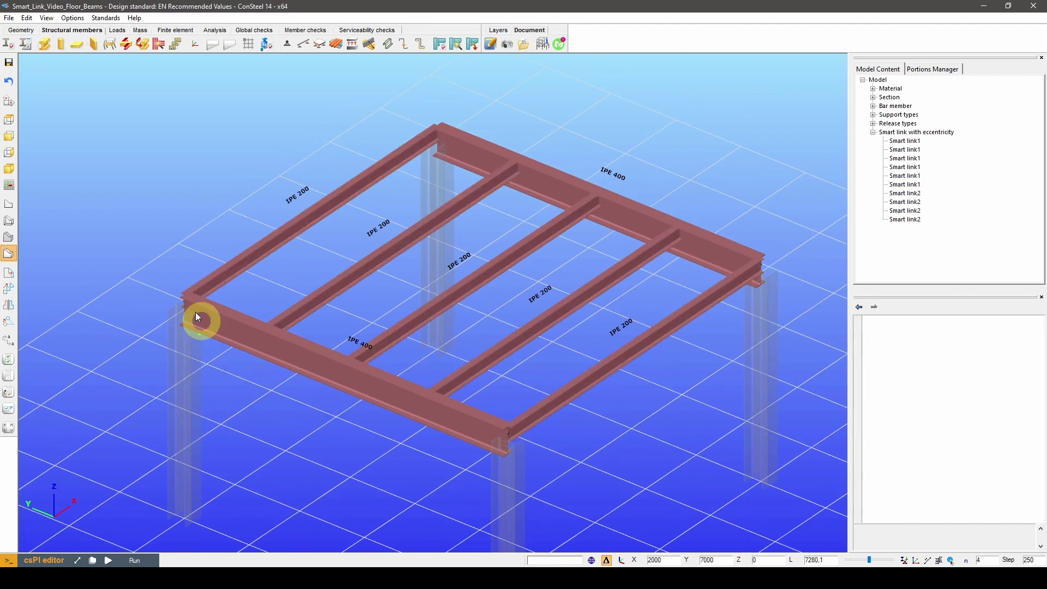
Step: Show the floor model as axis lines and select all smart links to review their eccentricity properties
left_click(19, 209)
left_click(796, 187)
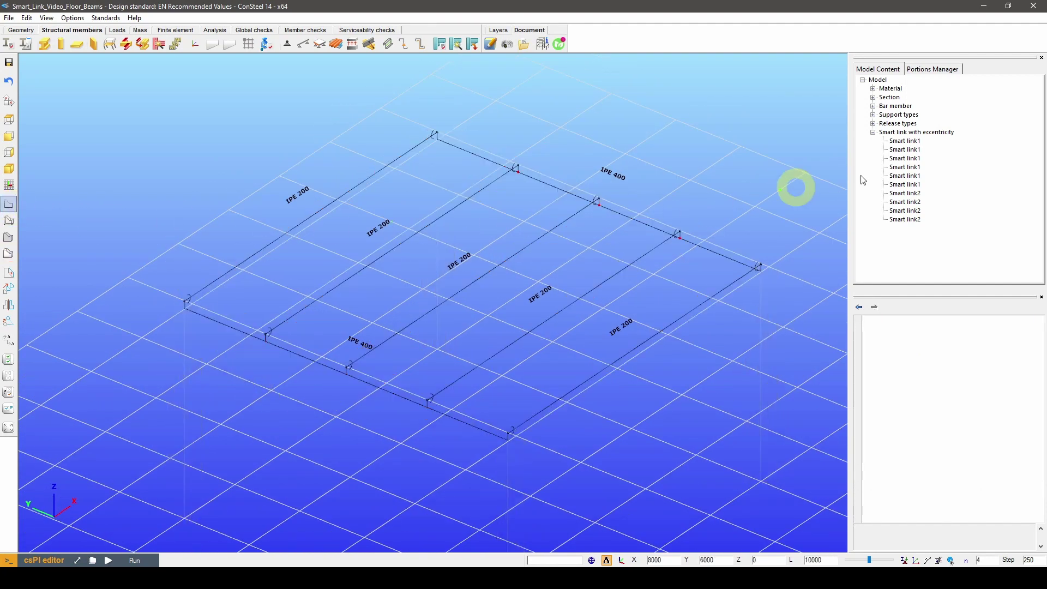
left_click(905, 142)
left_click(907, 220, "shift")
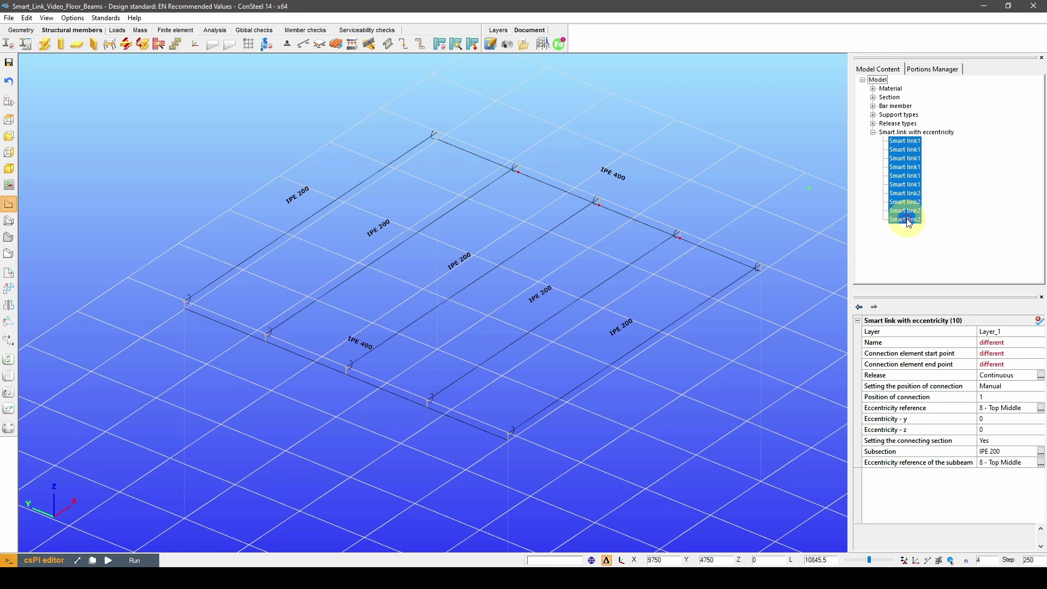
left_click(788, 375)
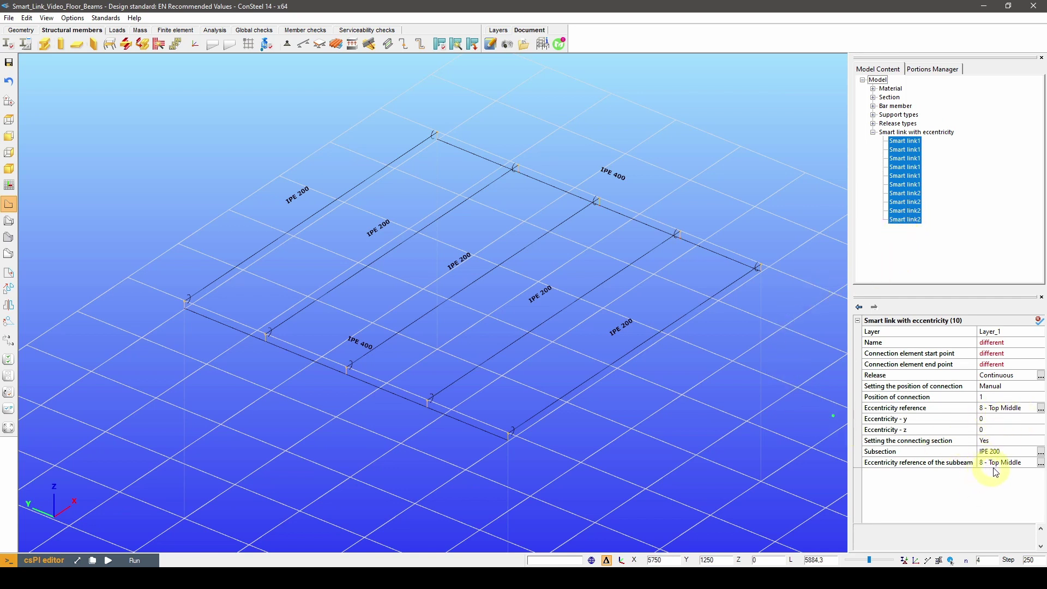
Step: Examine the smart link joints along the rear IPE 400 beam in wireframe and as solid sections
scroll(705, 276, "up", 2)
middle_click_drag(706, 276, 629, 352)
scroll(641, 355, "up", 3)
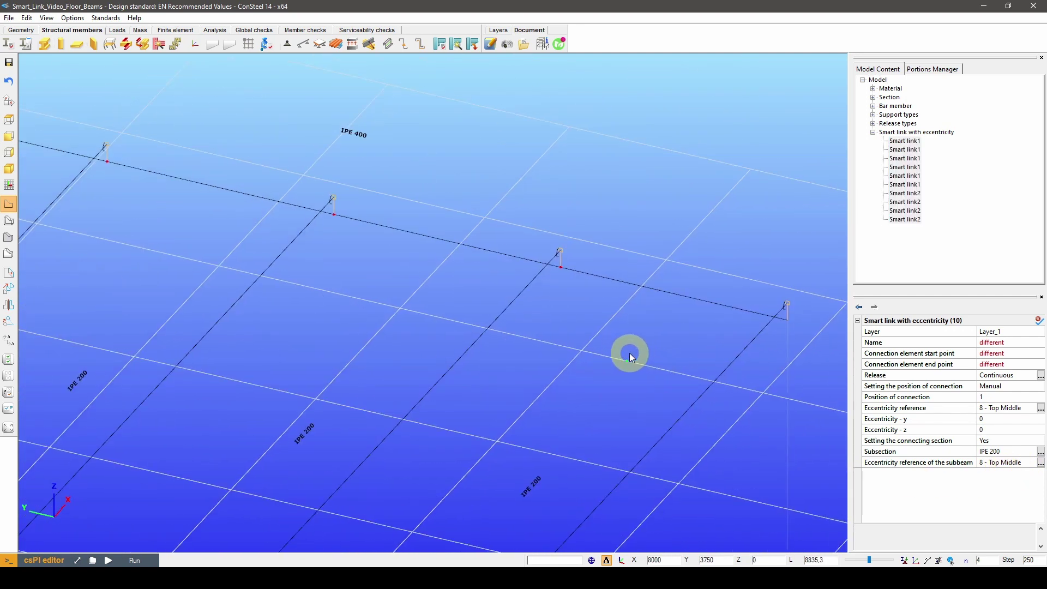
left_click(12, 221)
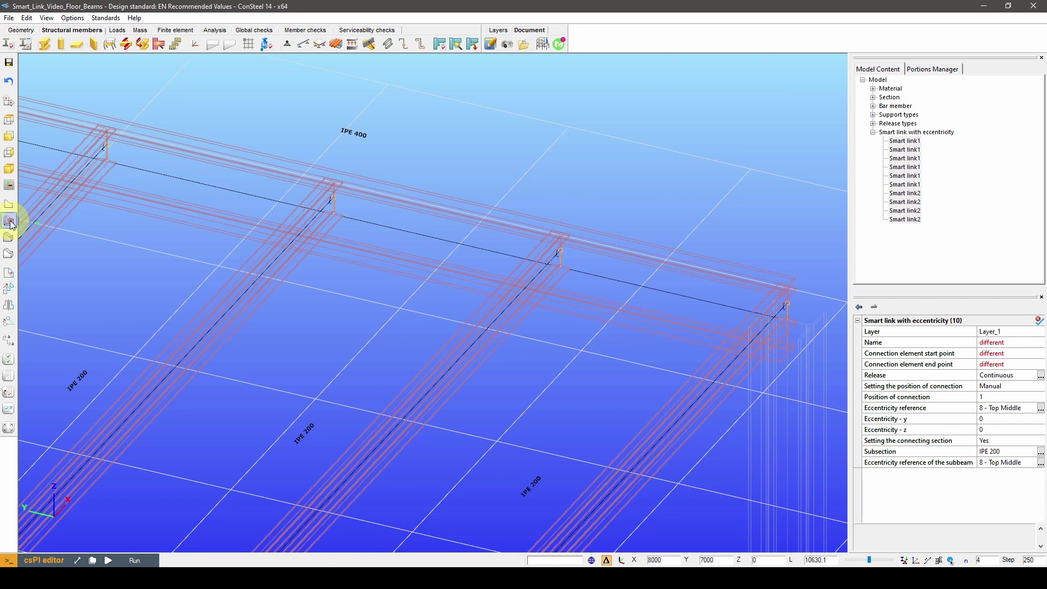
left_click(12, 238)
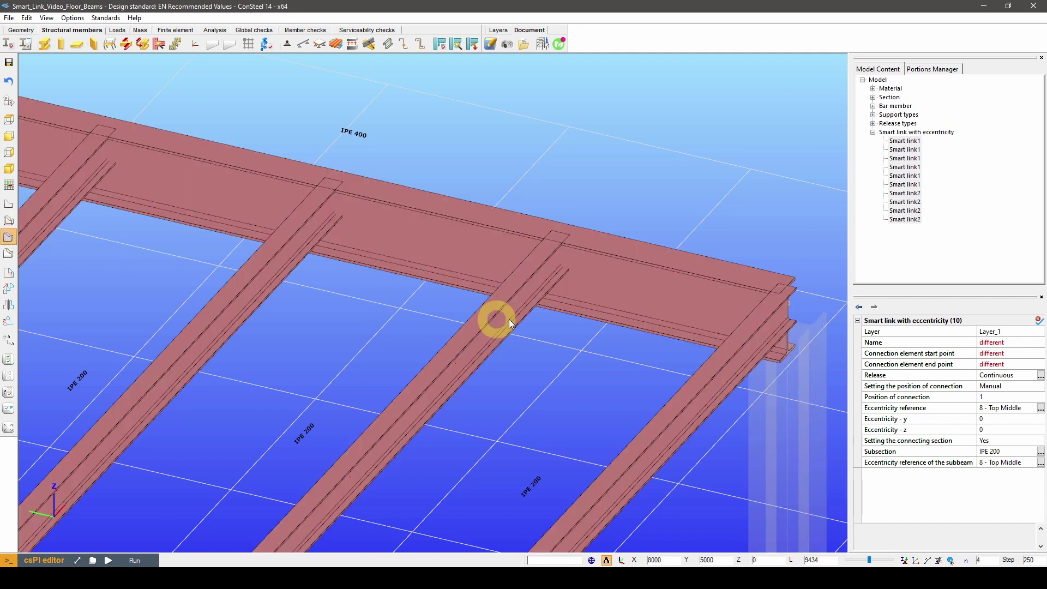
Step: Select both IPE 400 main beams and change their section to IPE 500
scroll(573, 303, "down", 5)
left_click_drag(573, 303, 355, 427)
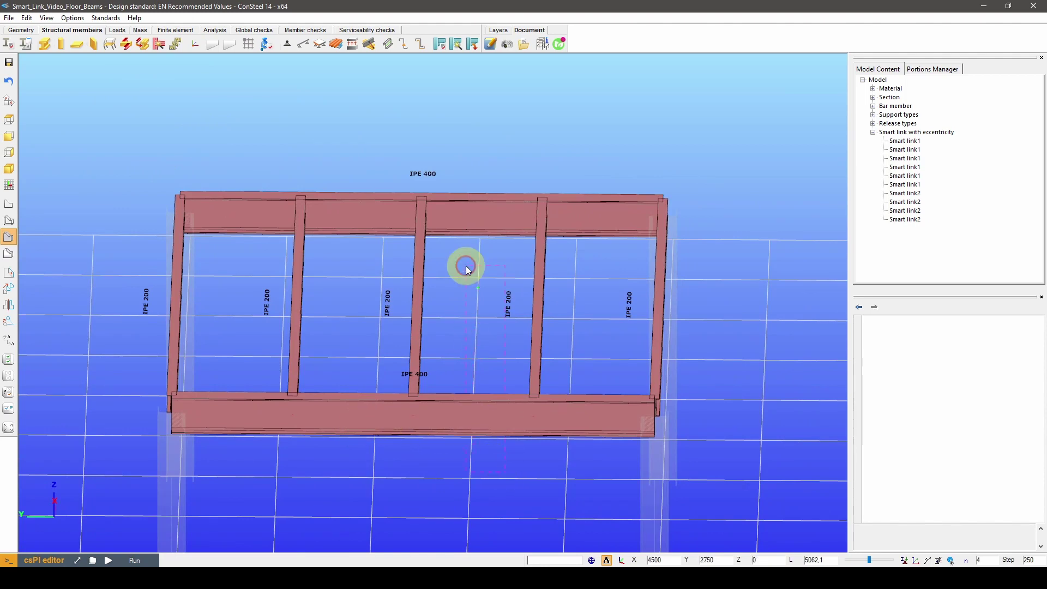
left_click_drag(466, 159, 466, 159)
middle_click_drag(465, 314, 419, 318)
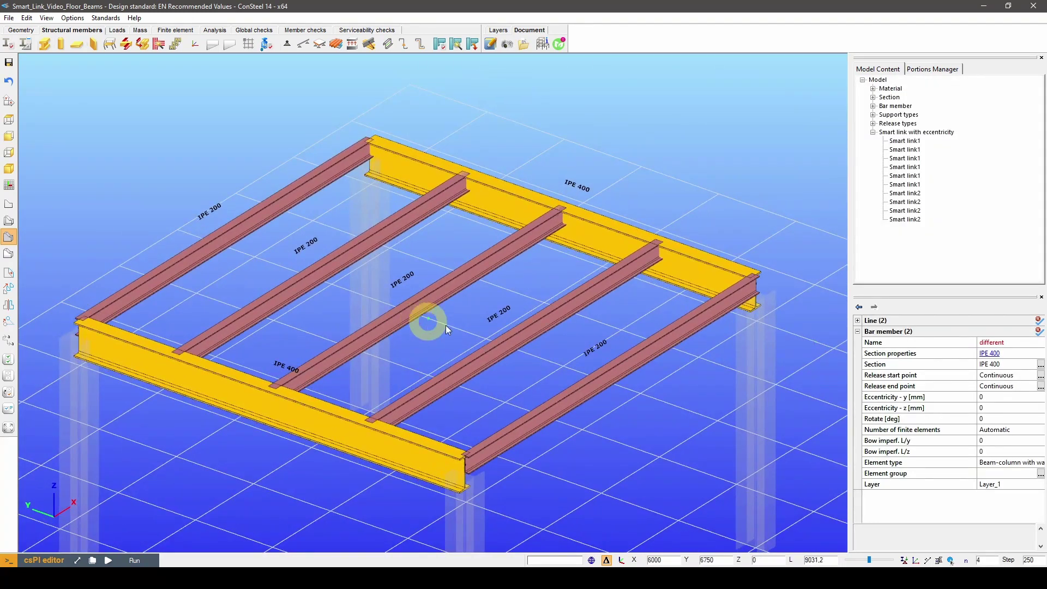
left_click(1015, 364)
left_click(1021, 364)
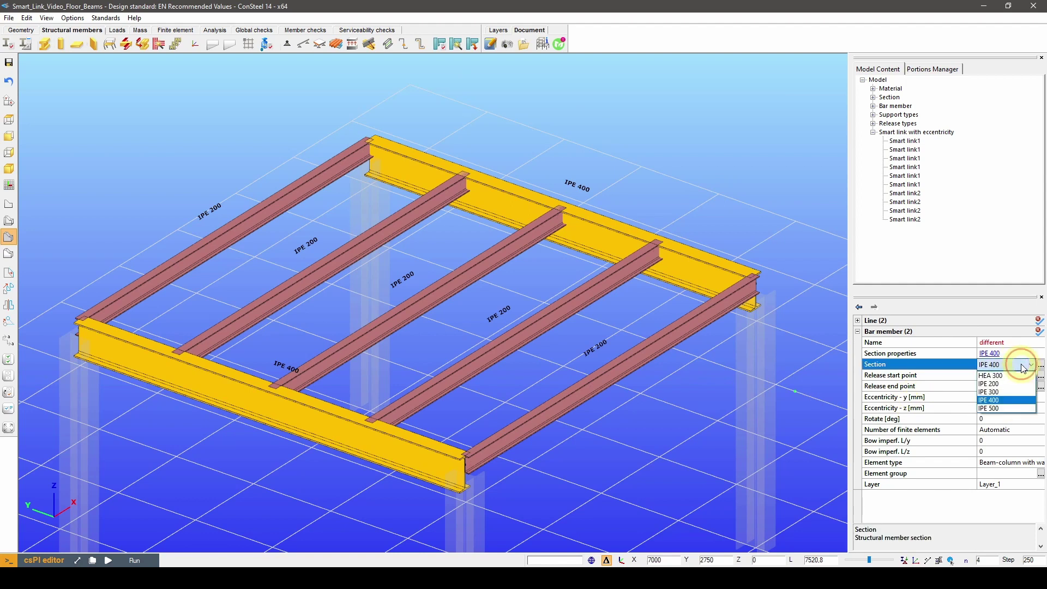
left_click(1004, 408)
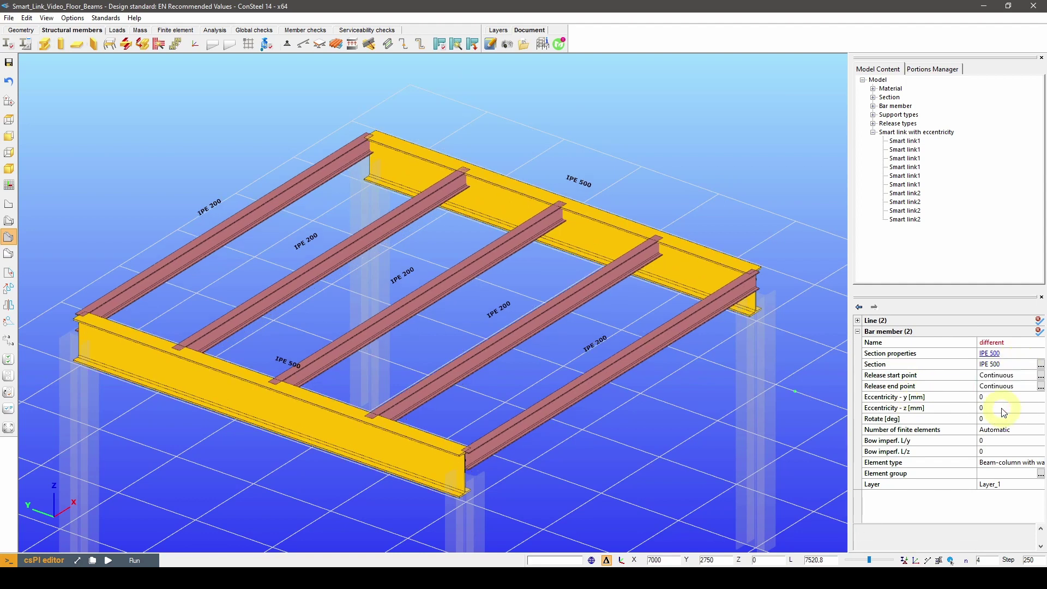
Step: Change the section of both selected main beams to IPE 300 and check the secondary beam joints
left_click(1006, 365)
left_click(1023, 368)
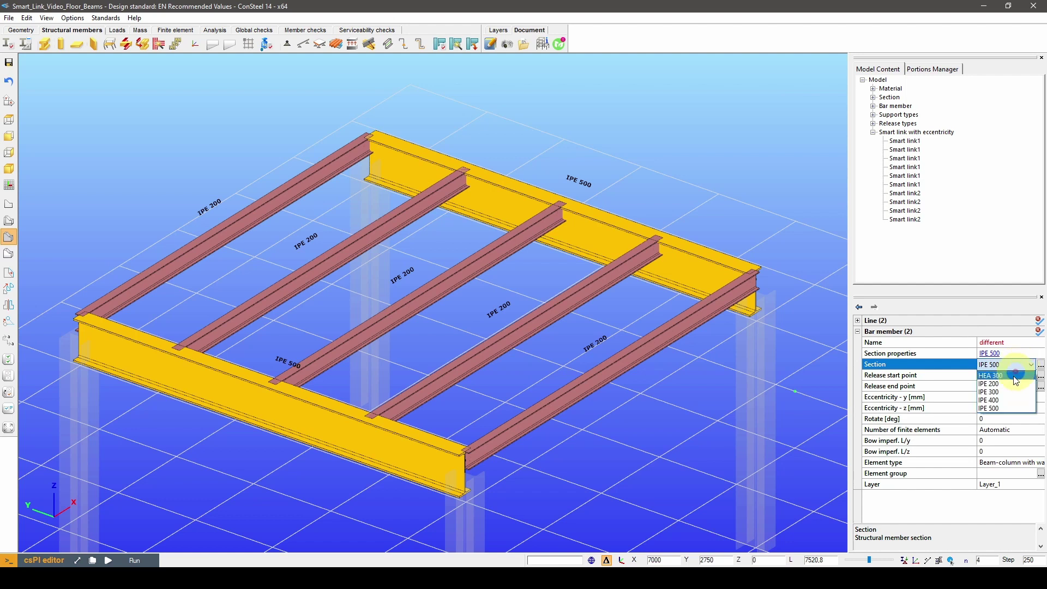
left_click(1007, 392)
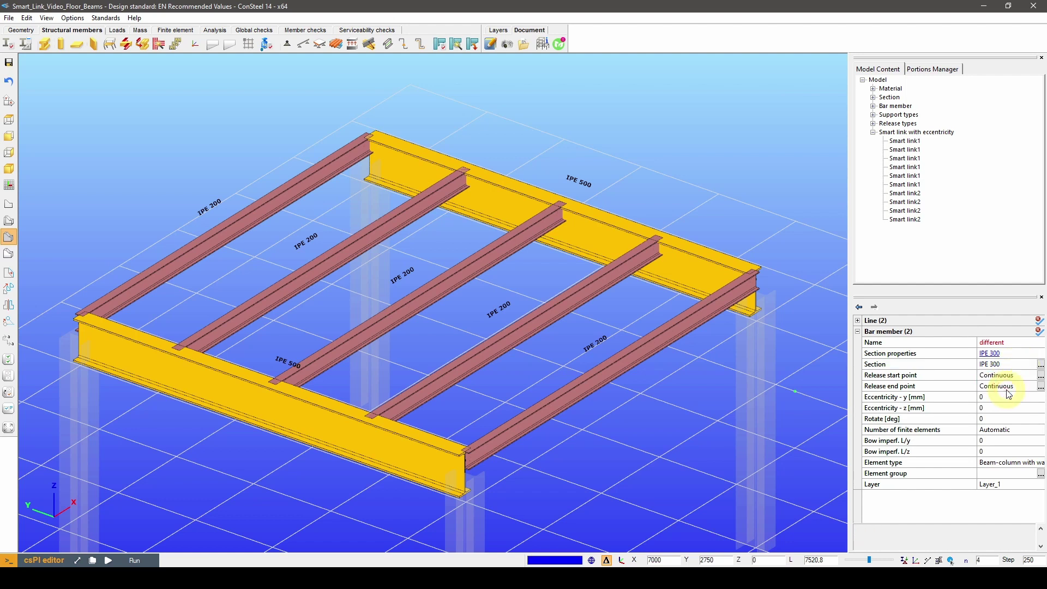
scroll(752, 286, "up", 5)
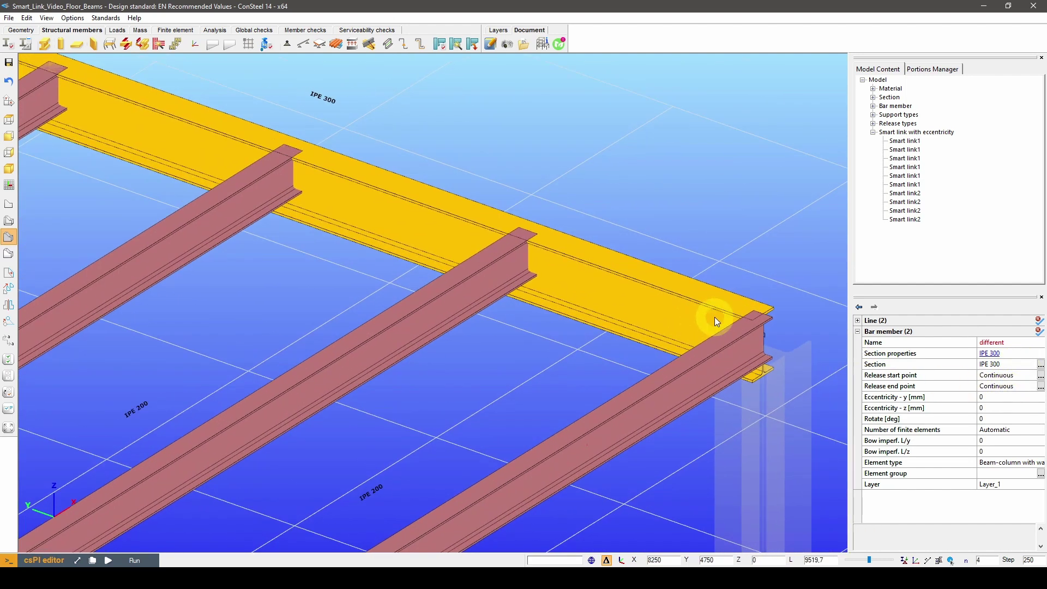
middle_click_drag(530, 337, 543, 334)
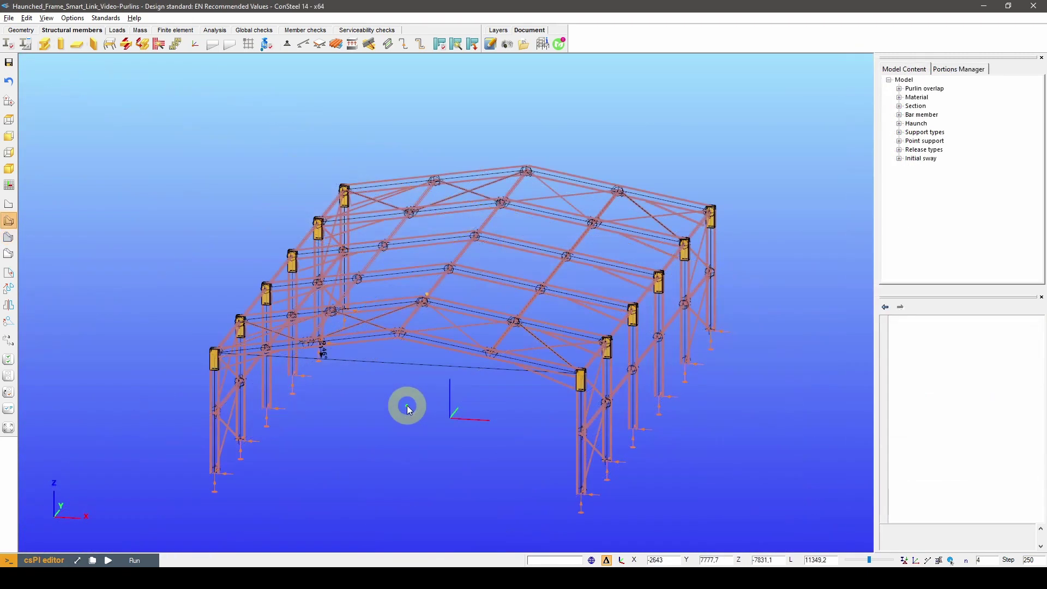
Step: Set up a smart link near the frame ridge with connecting-section eccentricity enabled, using section Z 250/2.0 at 2 - Bottom Middle
mouse_move(405, 406)
middle_mouse_down()
mouse_move(457, 412)
mouse_move(402, 408)
middle_mouse_up()
scroll(381, 325, "up", 8)
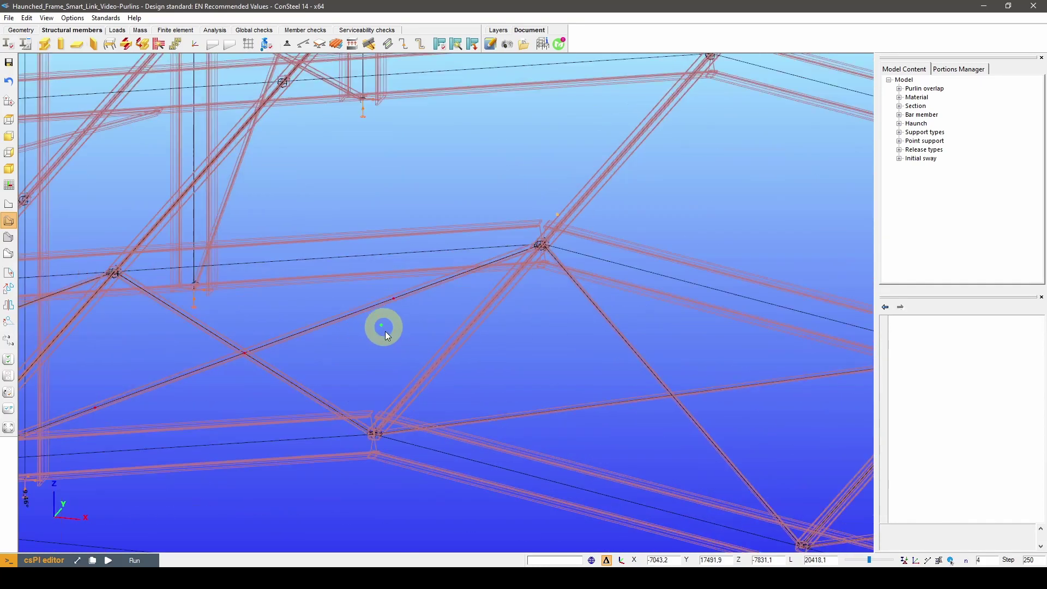
middle_click_drag(388, 369, 416, 362)
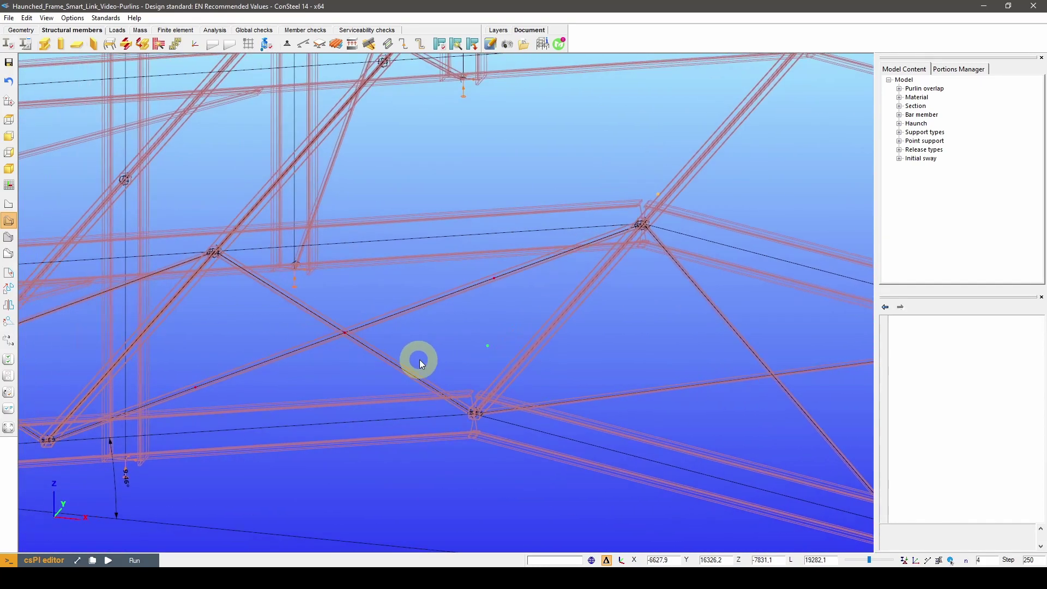
left_click(366, 44)
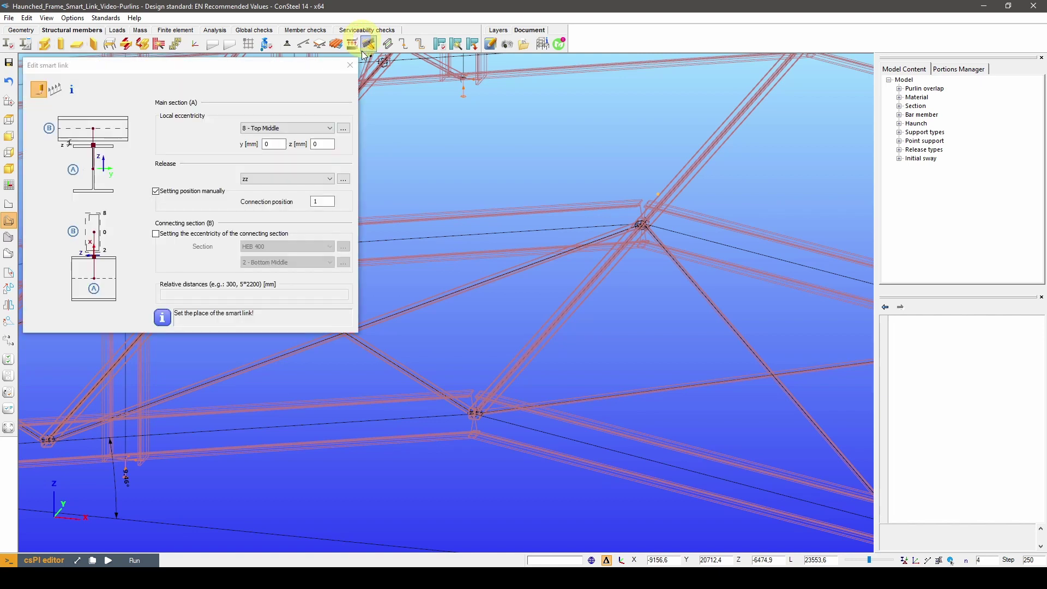
left_click(156, 235)
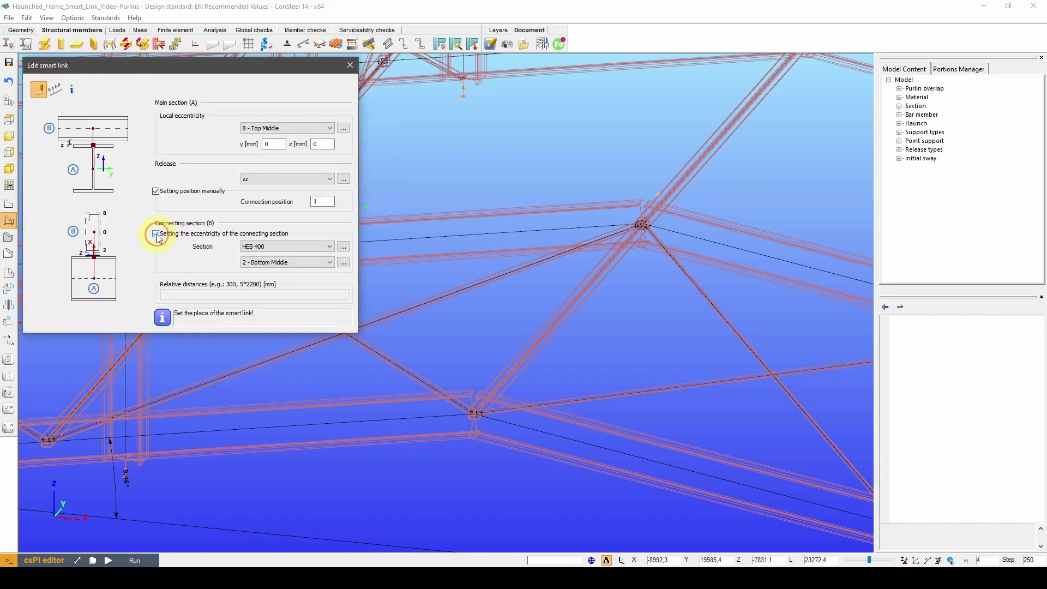
left_click(278, 248)
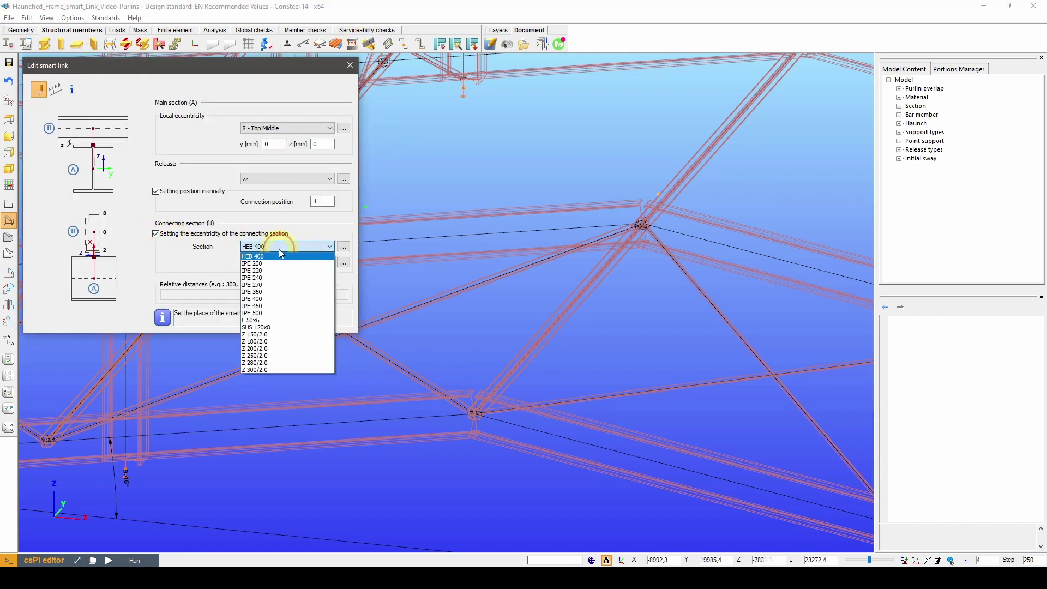
left_click(277, 357)
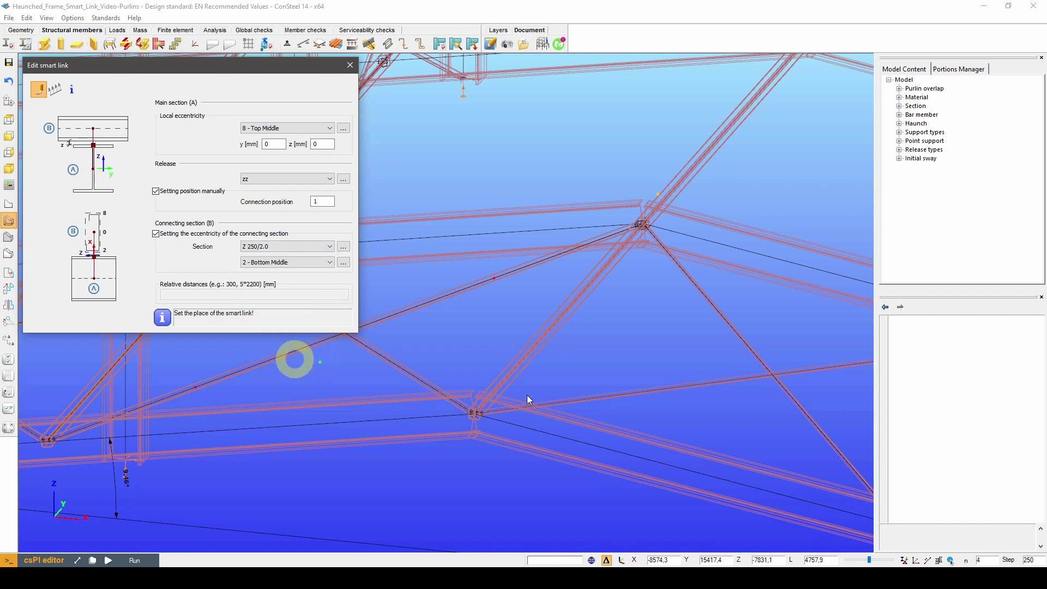
Step: Snap at 100 mm distances and place smart links on the rafters beside the ridge of two adjacent frames
left_click(968, 561)
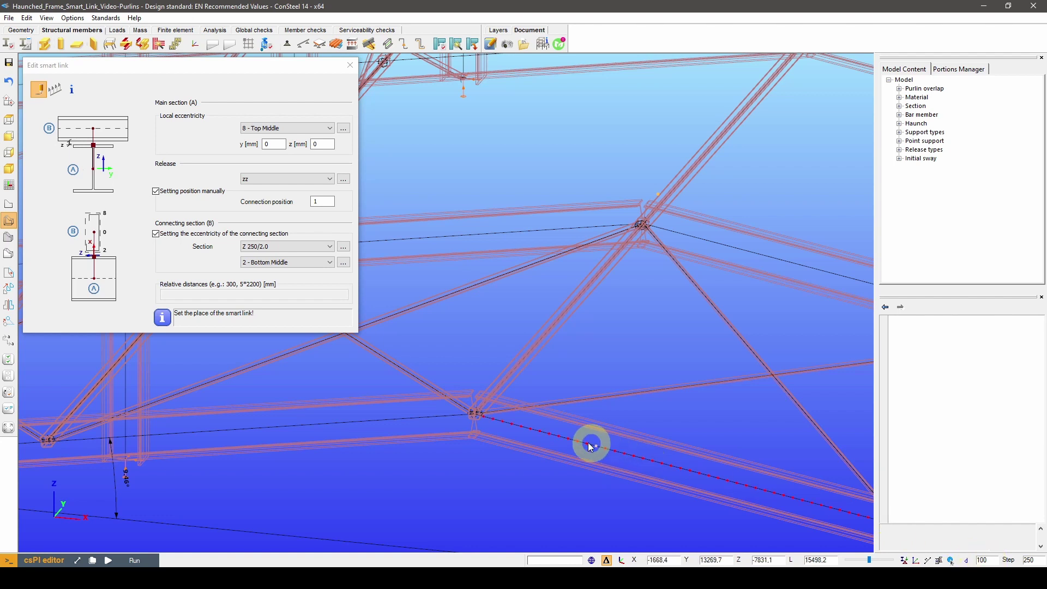
scroll(496, 481, "up", 3)
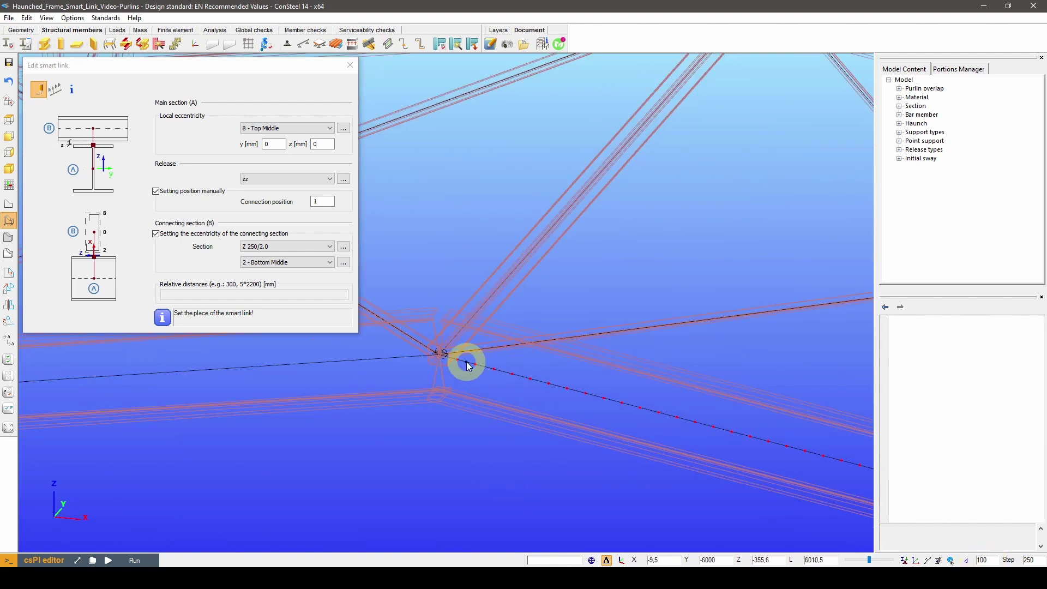
mouse_move(626, 306)
middle_mouse_down()
mouse_move(630, 374)
mouse_move(630, 358)
mouse_move(604, 370)
mouse_move(599, 362)
mouse_move(624, 320)
middle_mouse_up()
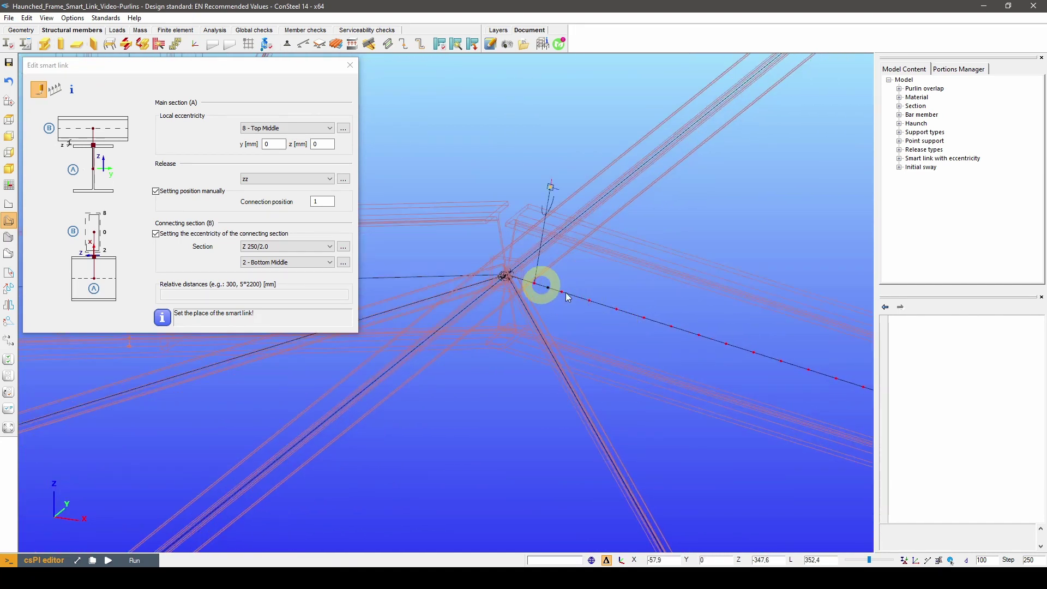
scroll(692, 185, "down", 5)
middle_click_drag(511, 432, 534, 432)
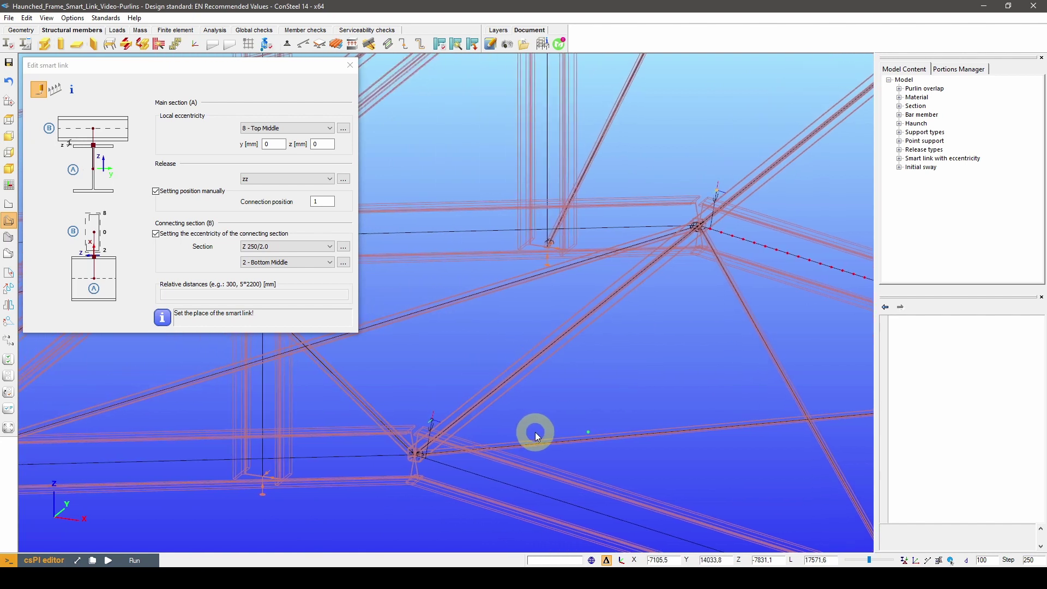
left_click(424, 200)
left_click(349, 67)
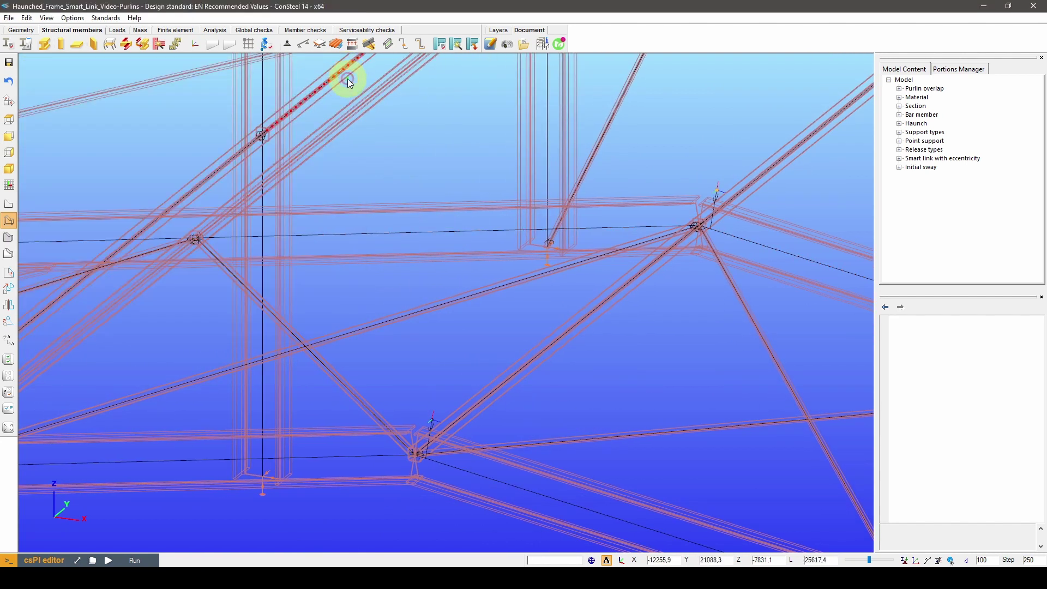
Step: Set up a new beam with section Z 250/2.0 and a rotation of 9,46 degrees to match the roof slope
left_click(45, 44)
left_click(167, 111)
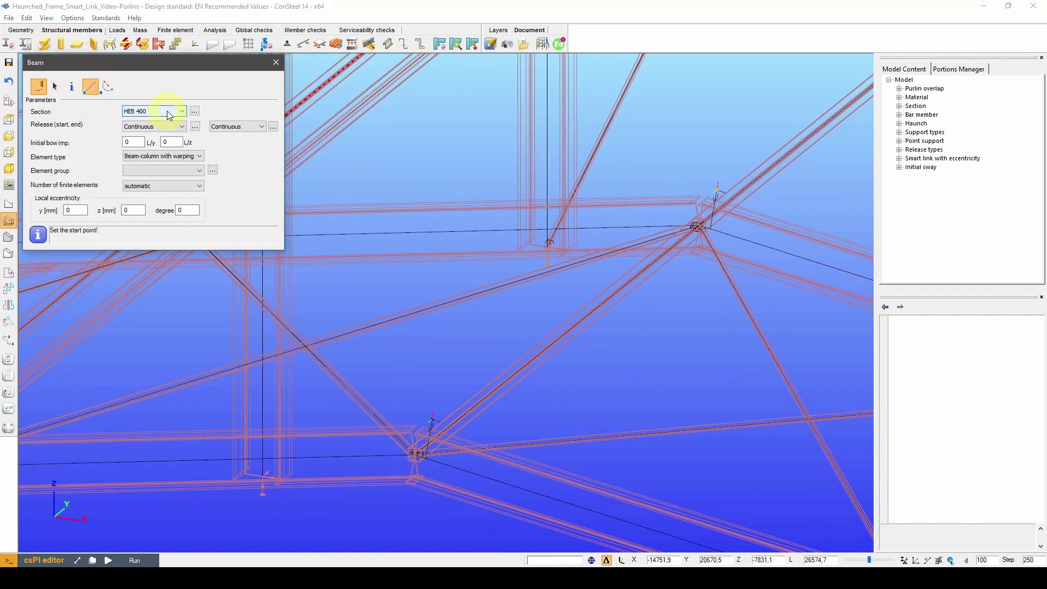
left_click(148, 220)
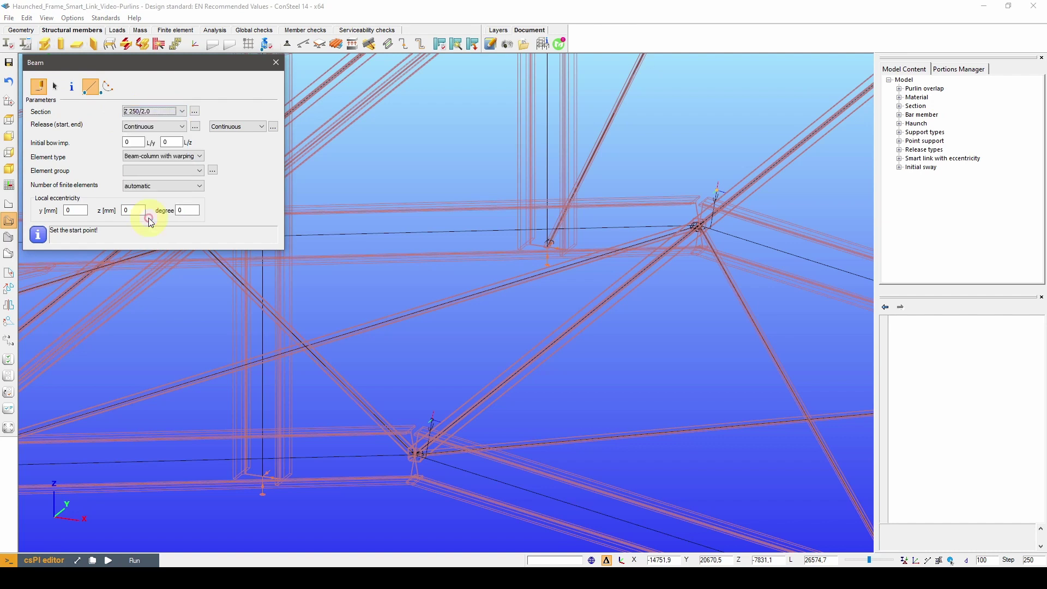
middle_click_drag(229, 349, 544, 326)
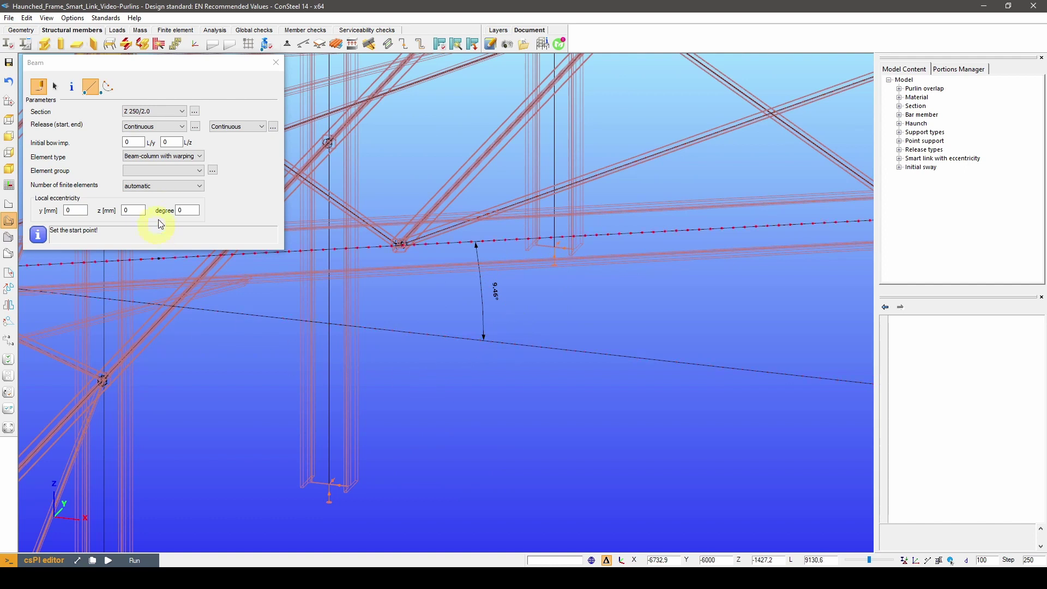
left_click(190, 210)
type("9,46")
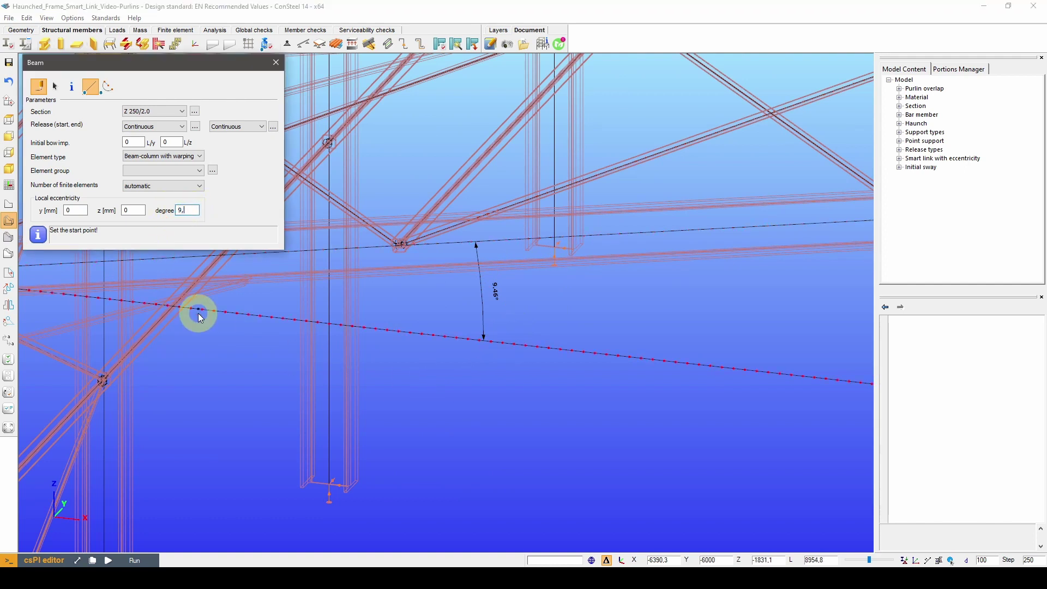
Step: Draw the Z 250/2.0 purlin between the upper ends of the two new smart links
middle_click_drag(755, 317, 435, 358)
left_click(462, 346)
scroll(442, 364, "down", 1)
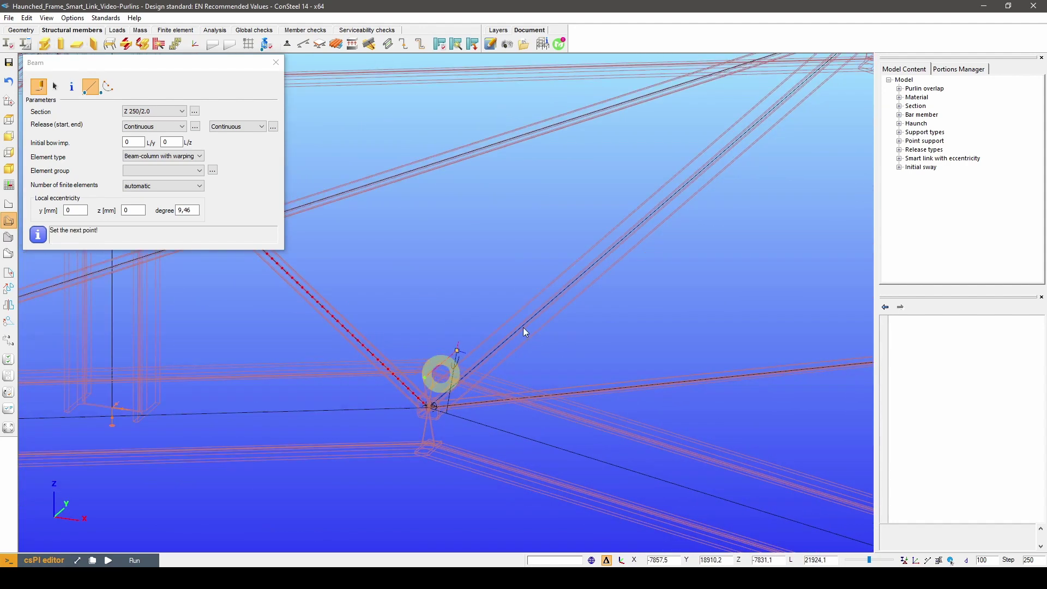
middle_click_drag(796, 169, 409, 399)
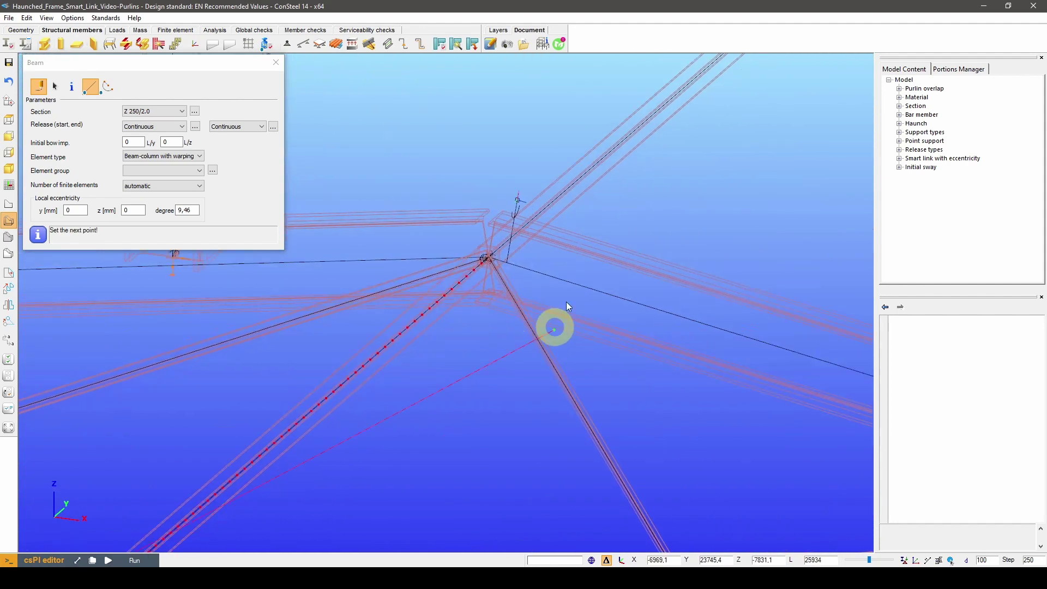
left_click(519, 197)
middle_click_drag(594, 211, 603, 151)
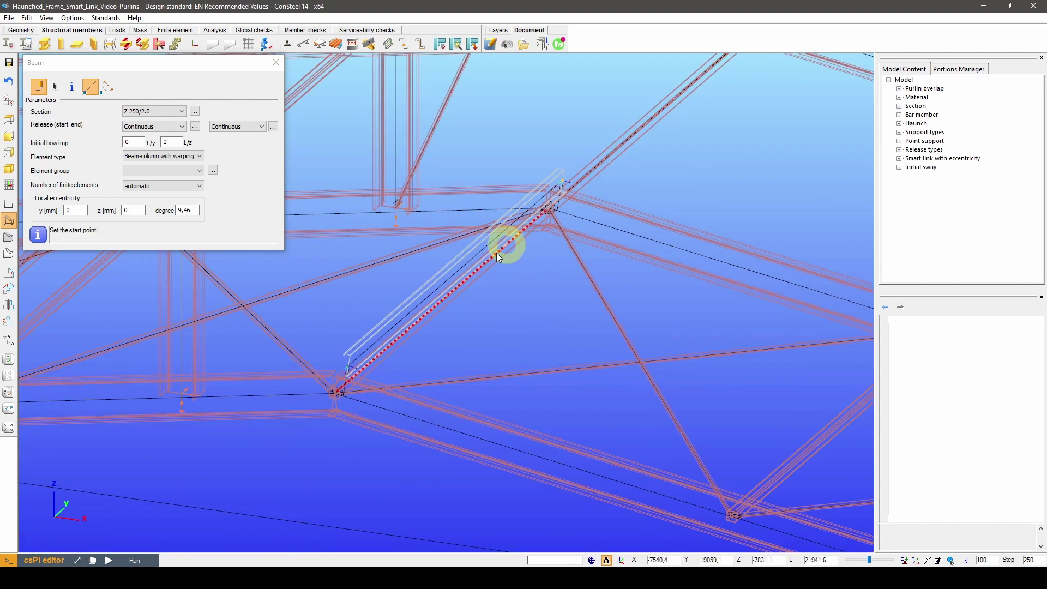
key("Escape")
Step: Examine the purlin's seating on the rafter at the ridge in front view and as solid sections
left_click(8, 151)
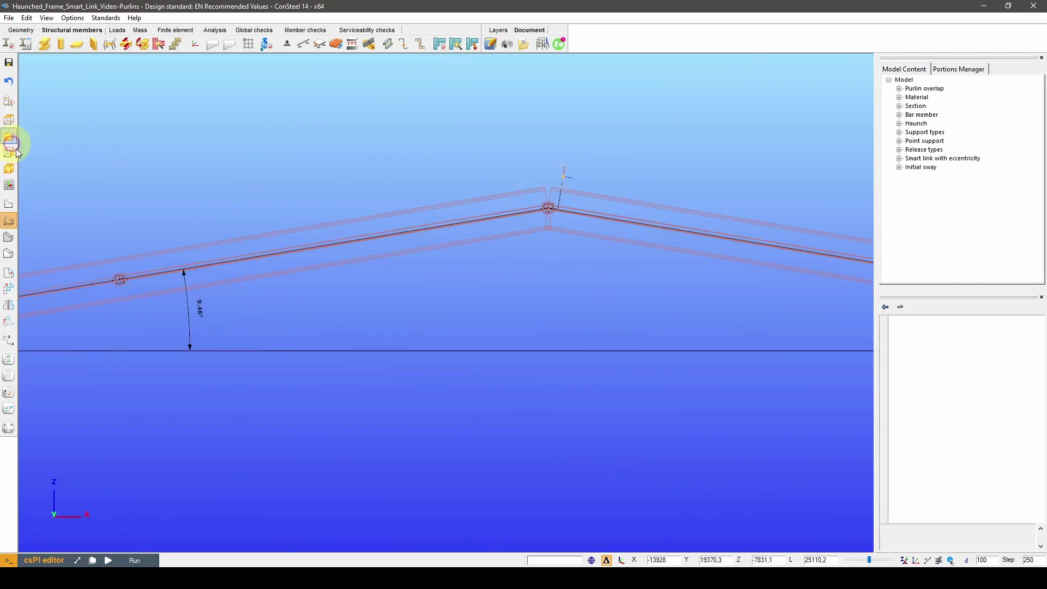
middle_click_drag(592, 163, 46, 256)
left_click(10, 238)
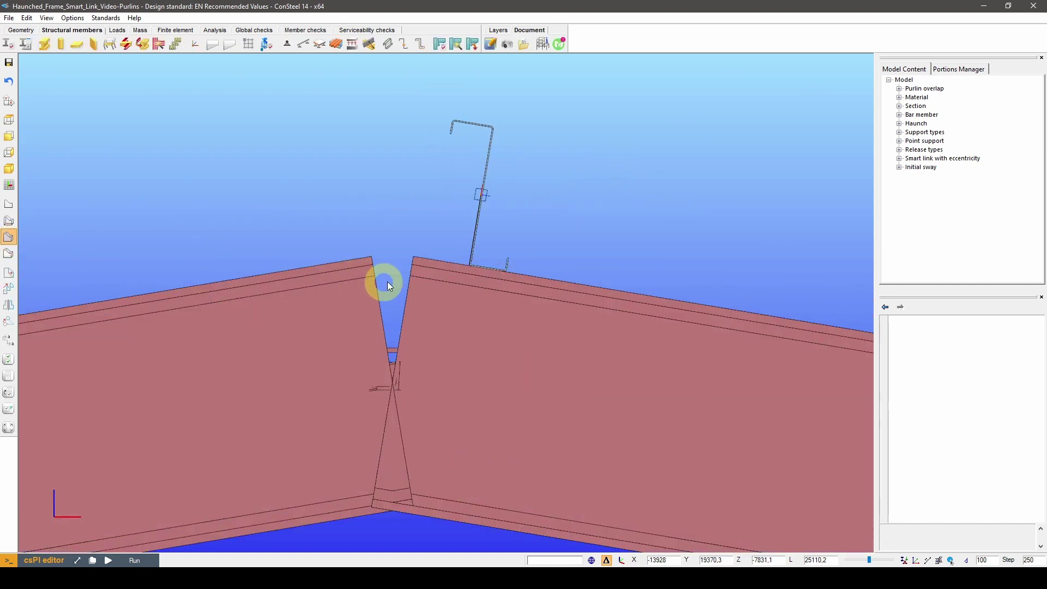
scroll(411, 299, "down", 5)
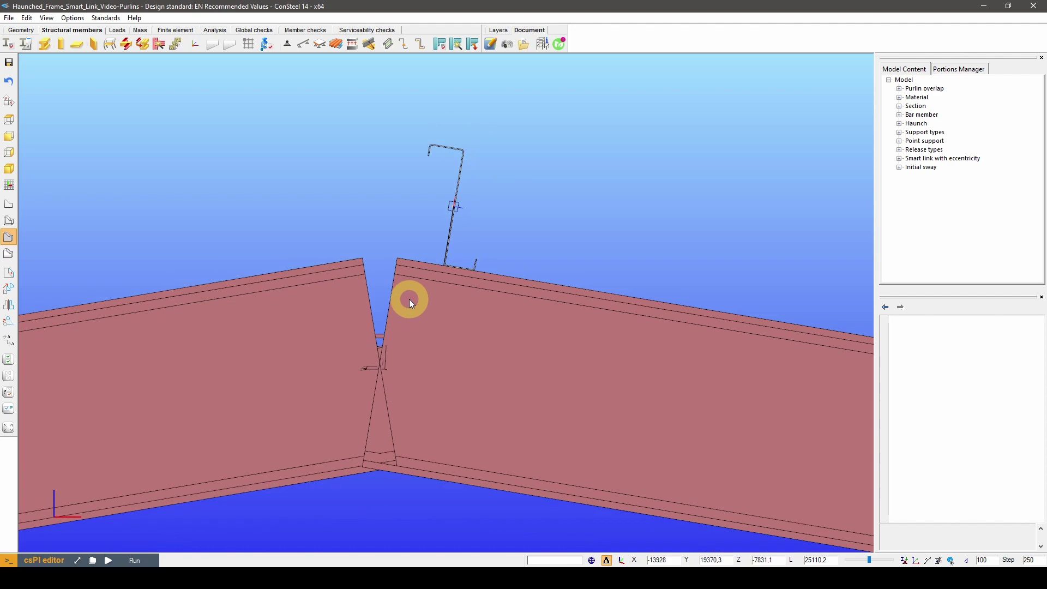
middle_click_drag(422, 309, 398, 336)
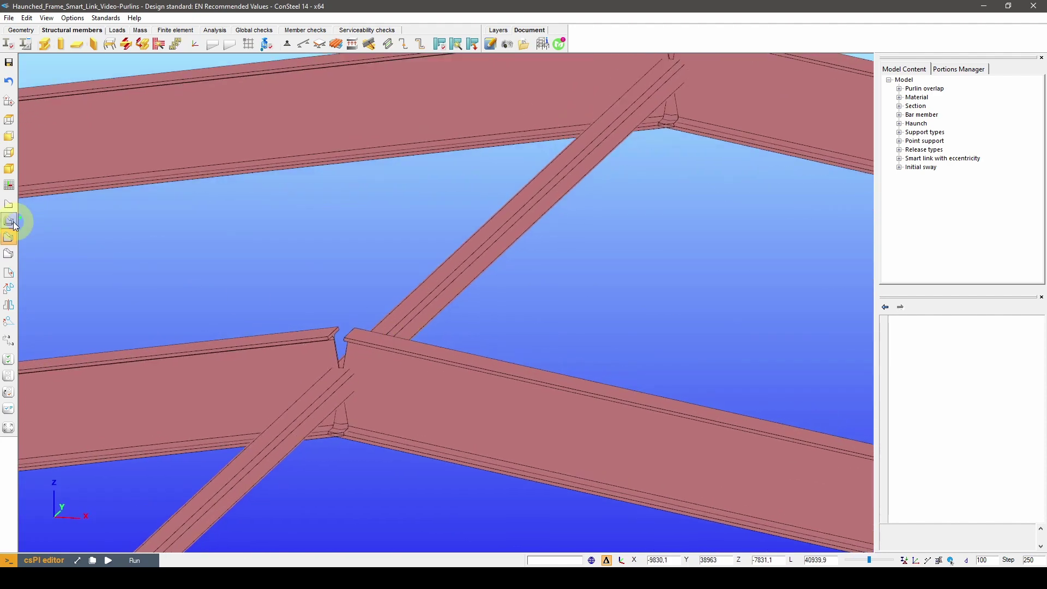
left_click(14, 225)
left_click(9, 427)
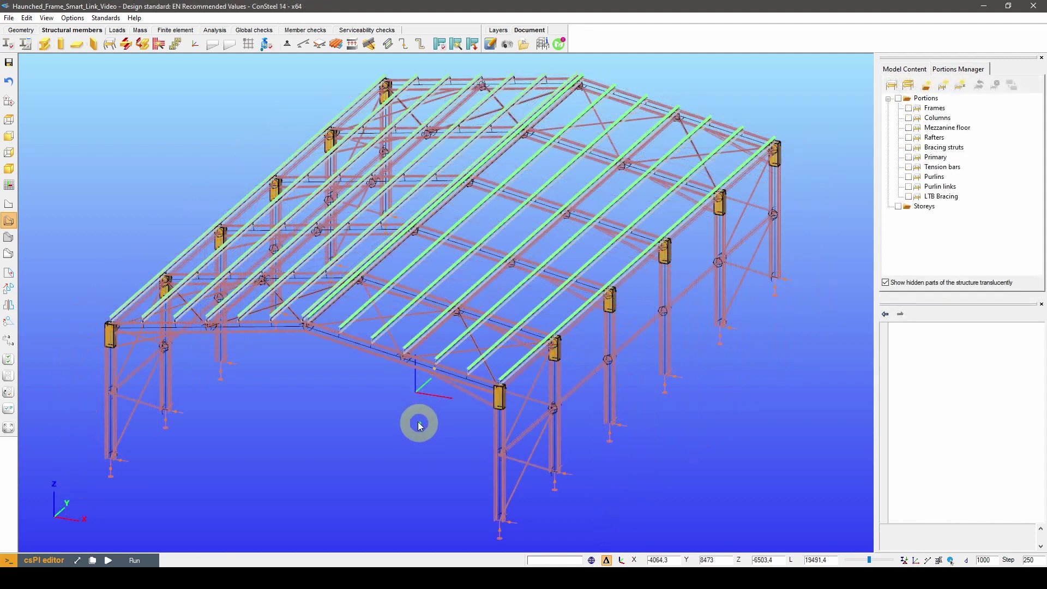
Step: Select all bar members with section IPE 450 by property in the complete purlin model
right_click(419, 423)
left_click(445, 458)
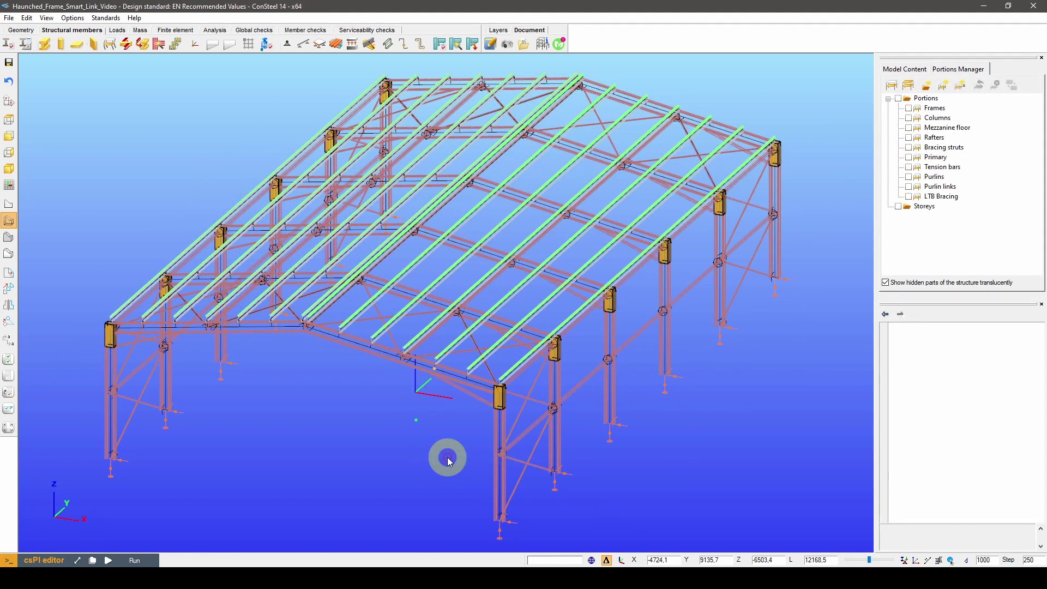
left_click(521, 221)
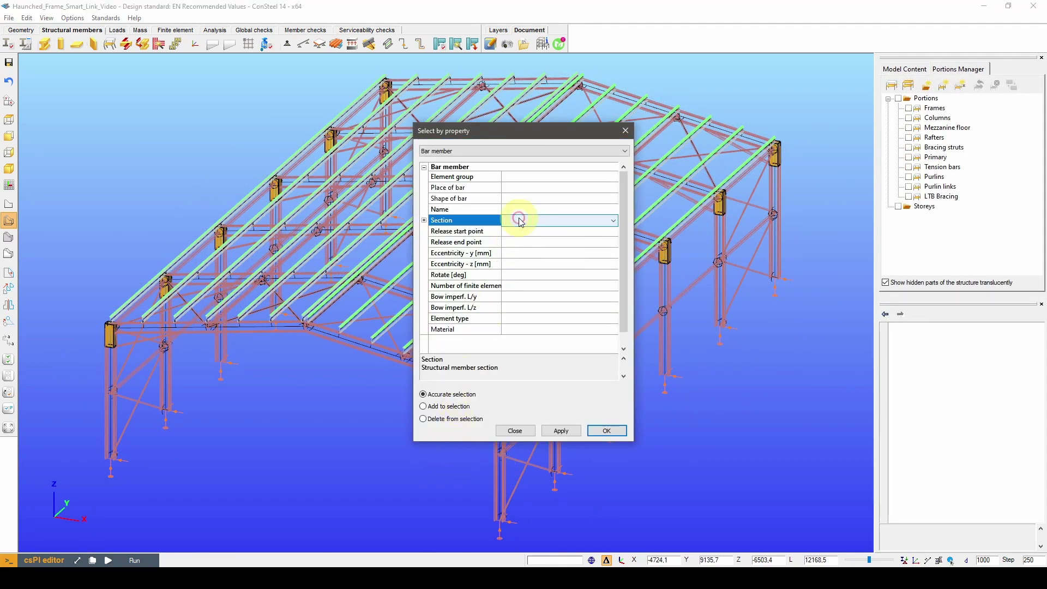
left_click(522, 220)
left_click(526, 243)
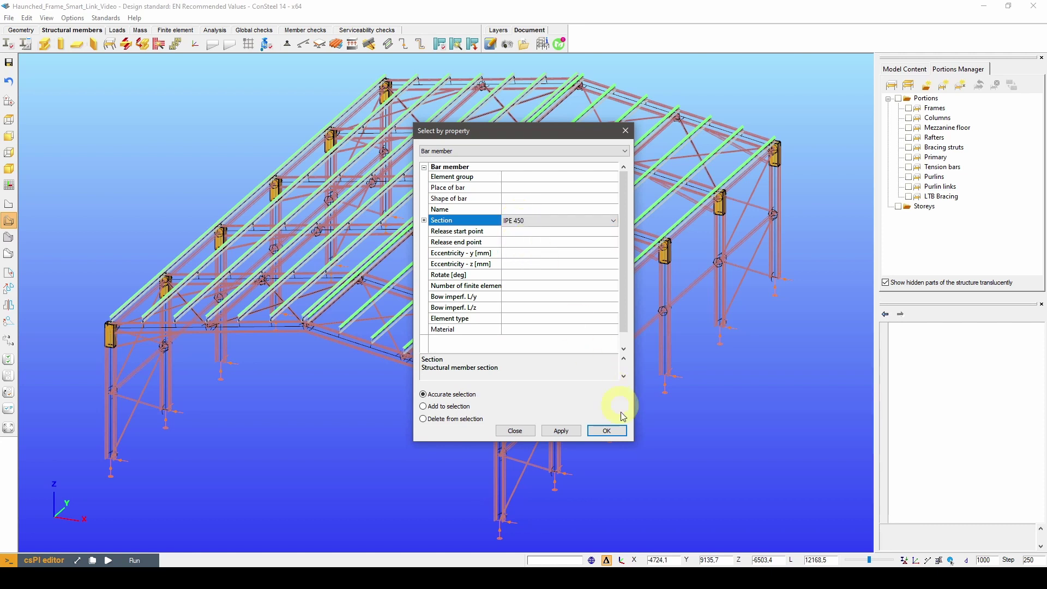
left_click(616, 434)
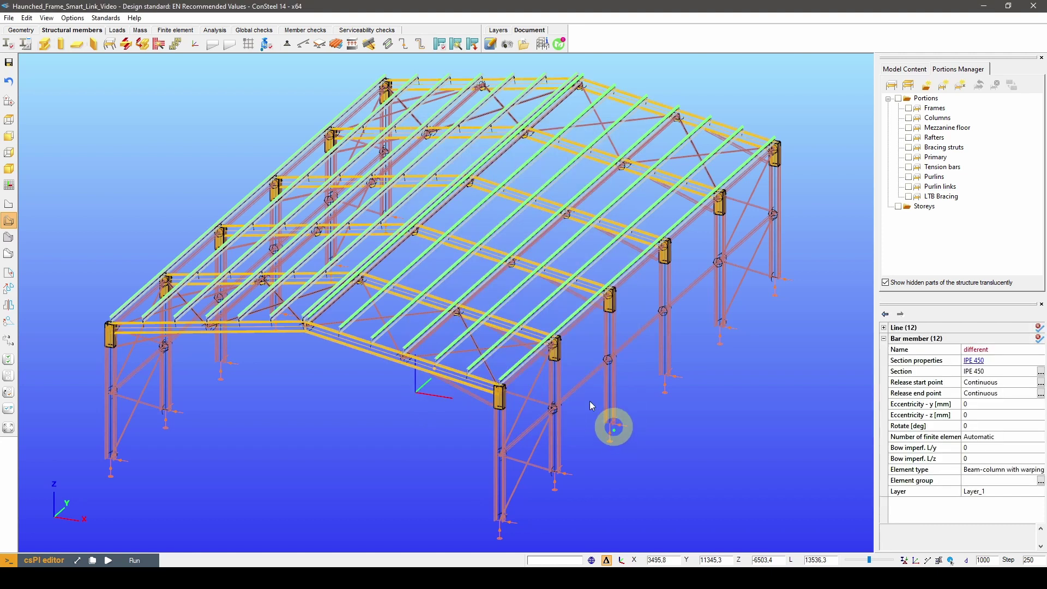
Step: Change the section of the selected rafters to IPE 240
scroll(416, 374, "up", 2)
scroll(466, 384, "up", 2)
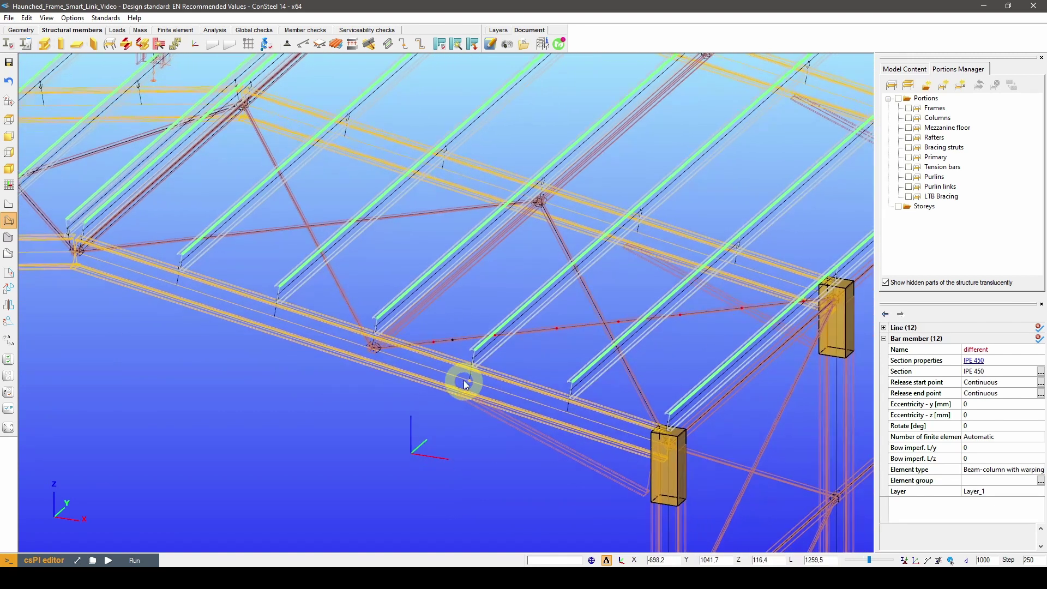
middle_click_drag(464, 380, 467, 390)
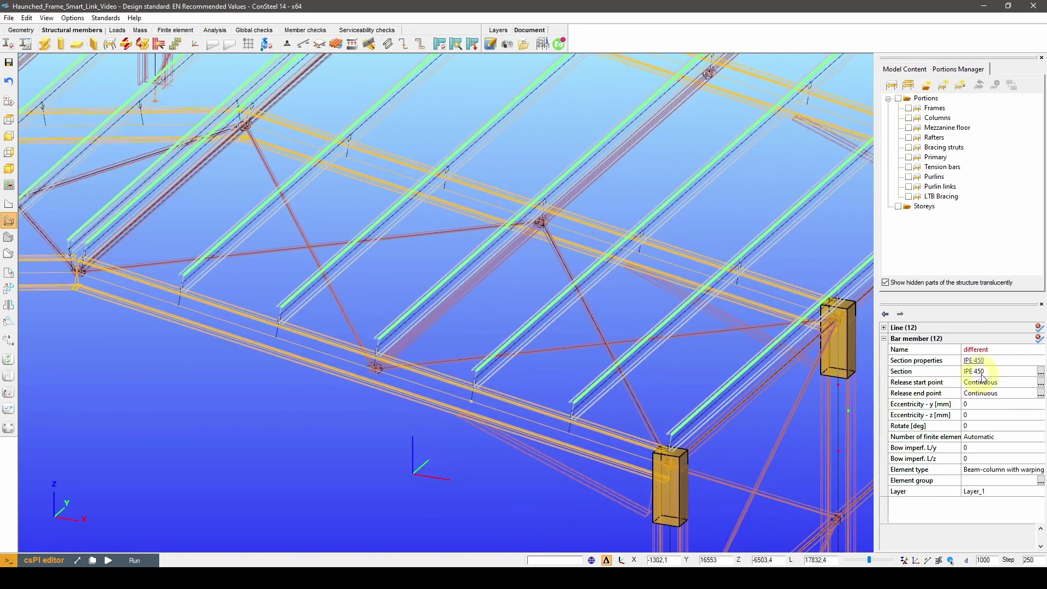
left_click(982, 376)
left_click(993, 373)
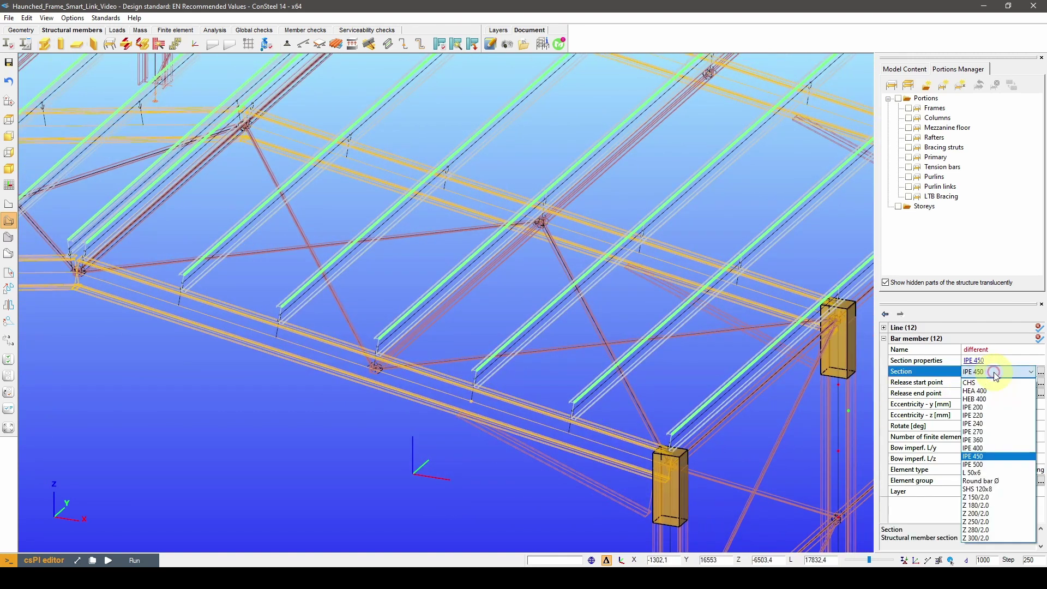
left_click(983, 425)
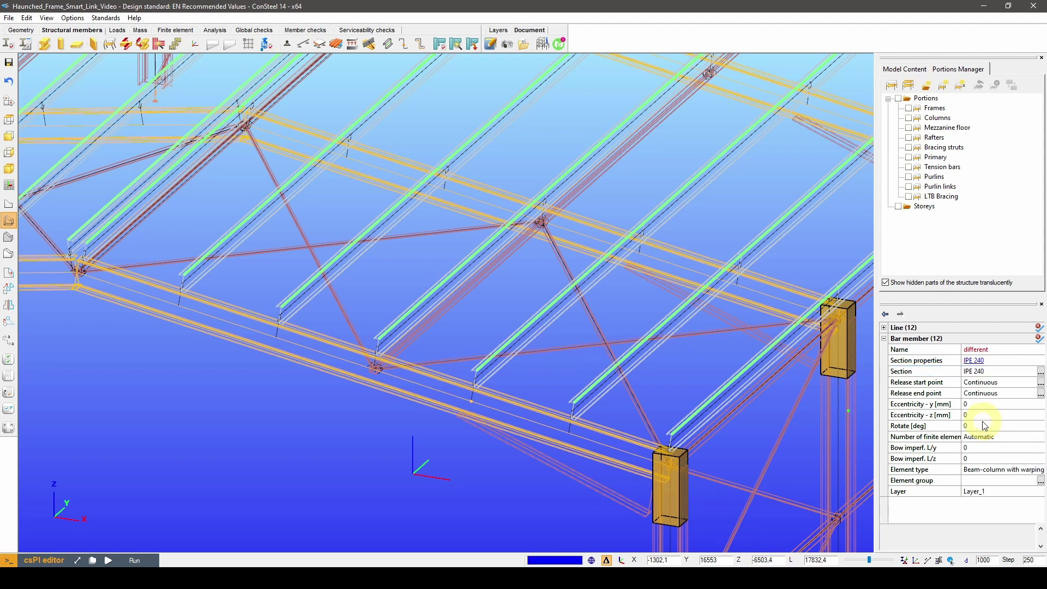
Step: Check how the purlins sit on the resized rafters near the eaves in front view with solid sections
mouse_move(465, 350)
middle_mouse_down()
mouse_move(495, 332)
mouse_move(480, 332)
mouse_move(488, 339)
middle_mouse_up()
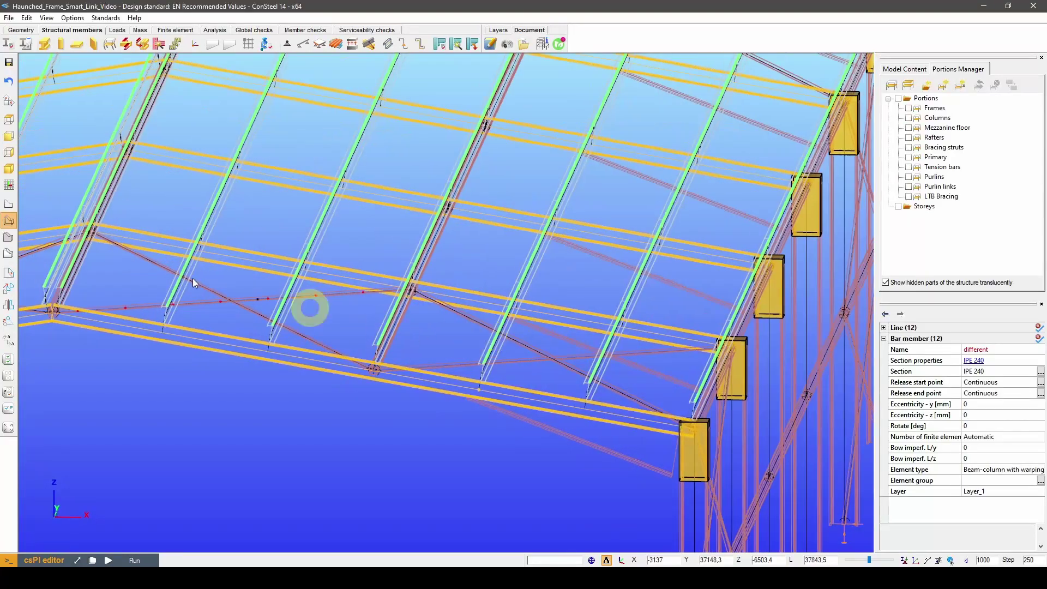
left_click(10, 237)
left_click(9, 136)
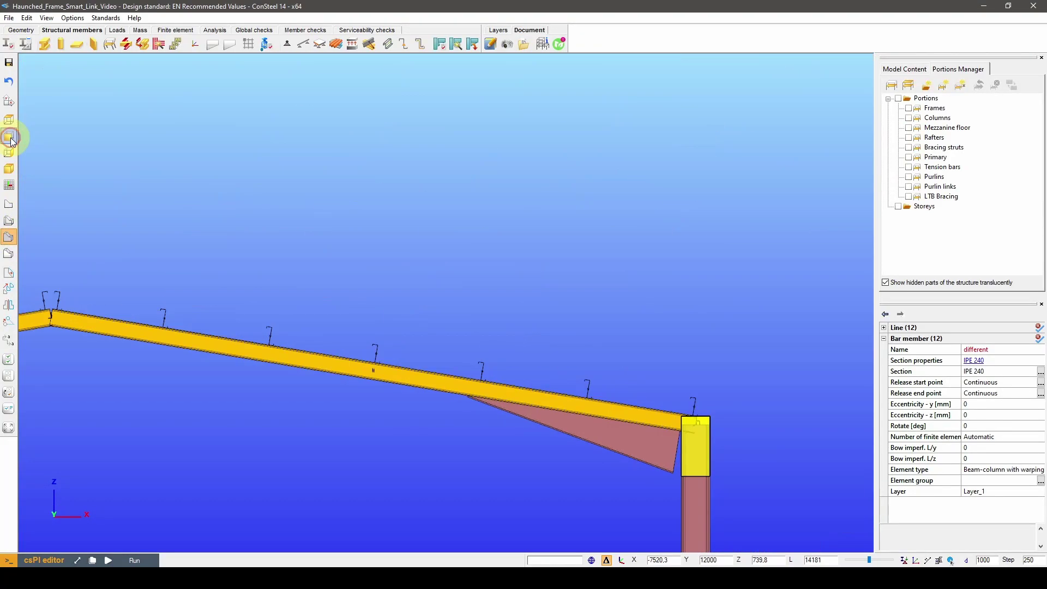
scroll(567, 474, "up", 5)
middle_click_drag(567, 477, 576, 457)
Step: Change the section of the selected rafters to IPE 450
left_click(942, 389)
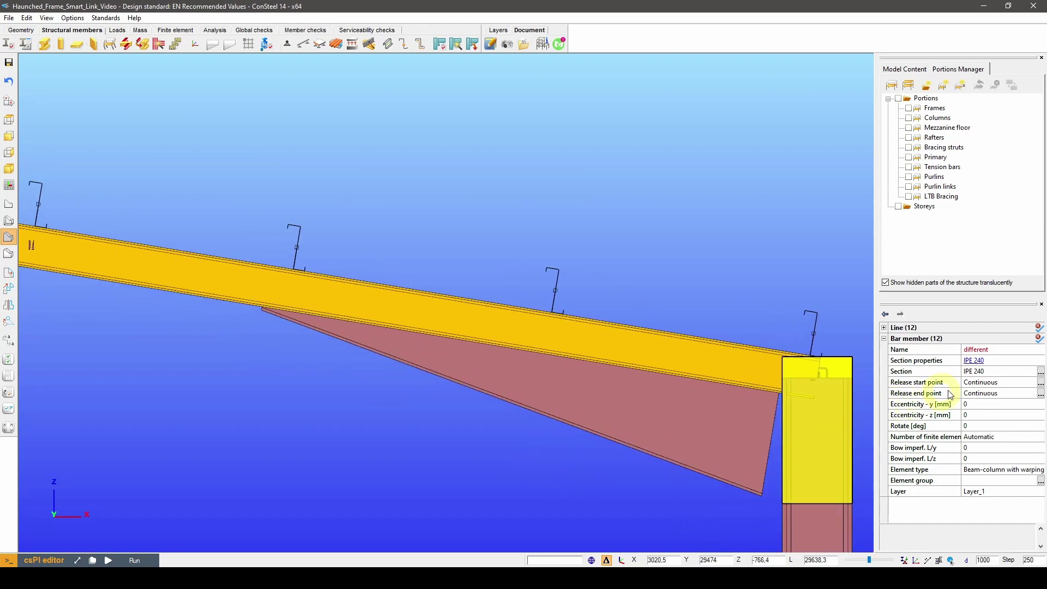
left_click(984, 375)
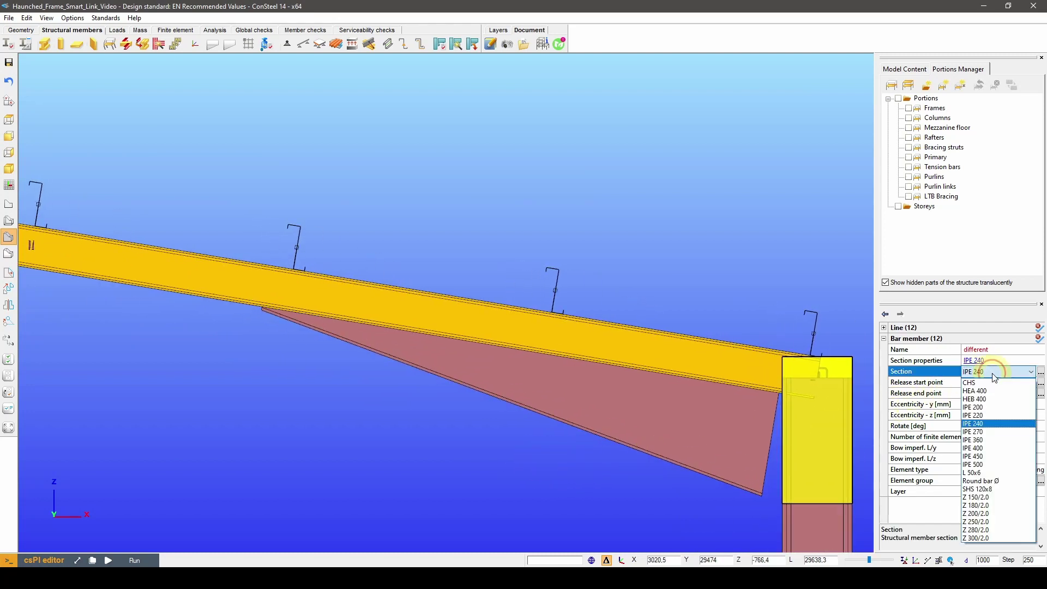
left_click(983, 459)
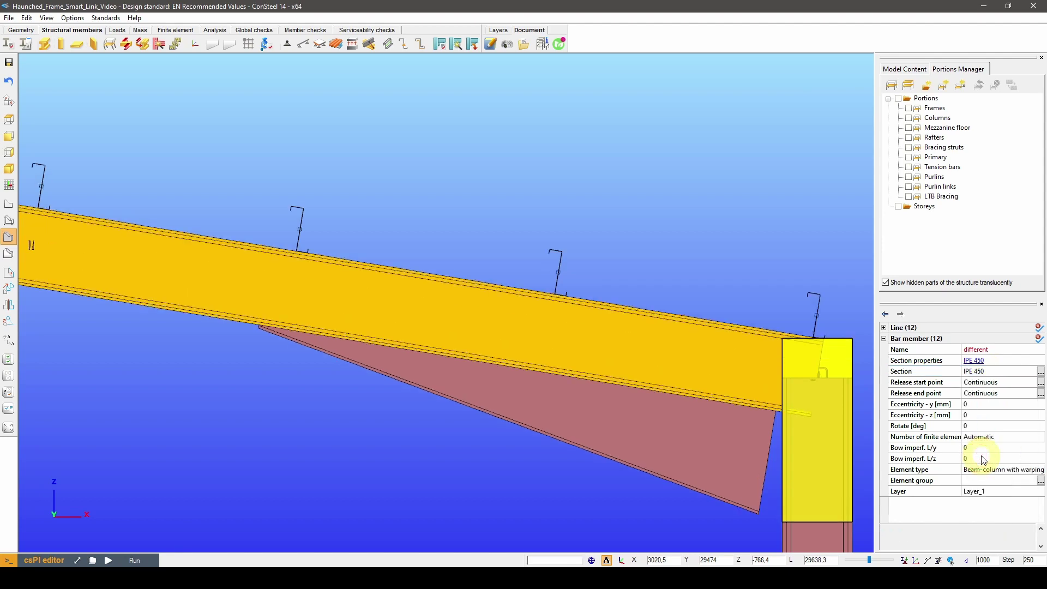
Step: Clear the rafter selection and select all bar members with section Z 250/2.0 by property
scroll(480, 362, "down", 4)
middle_click_drag(480, 361, 460, 384, "alt")
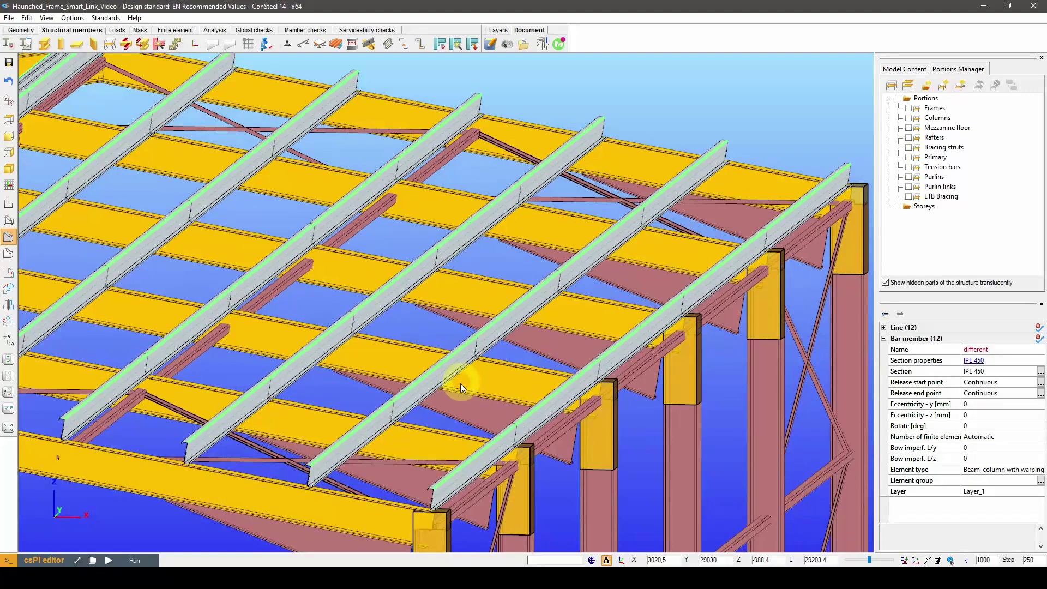
scroll(460, 384, "down", 4)
scroll(502, 398, "down", 5)
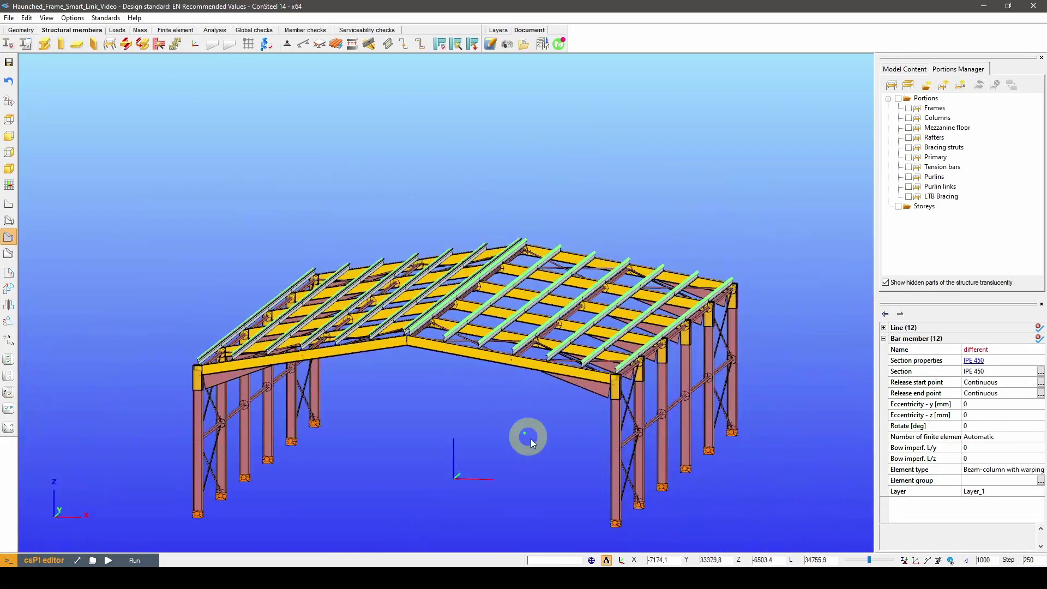
middle_click_drag(528, 434, 521, 420)
left_click(515, 412)
middle_click_drag(475, 394, 463, 436)
right_click(463, 436)
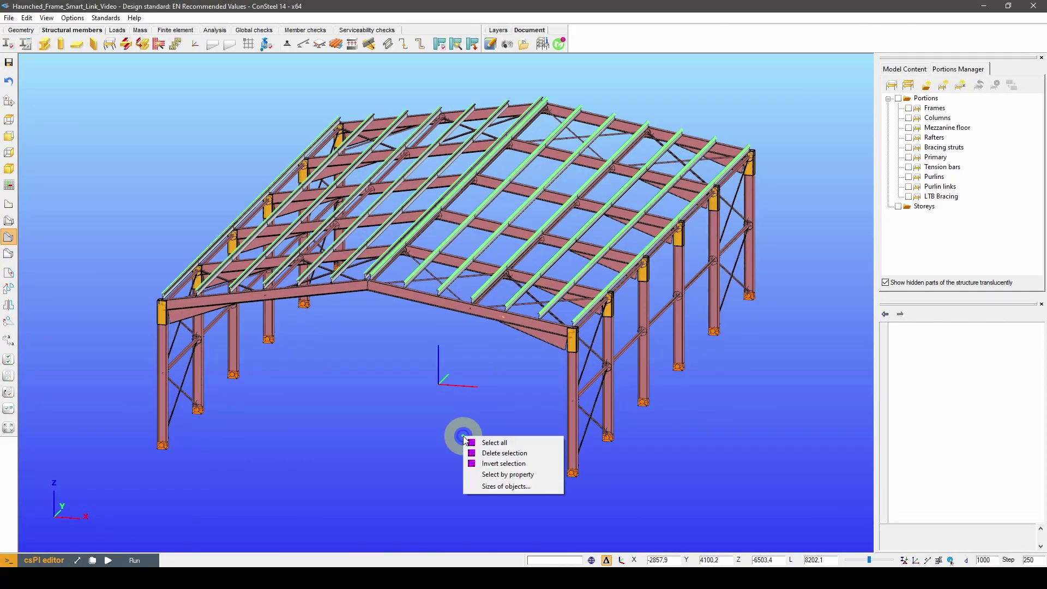
left_click(538, 477)
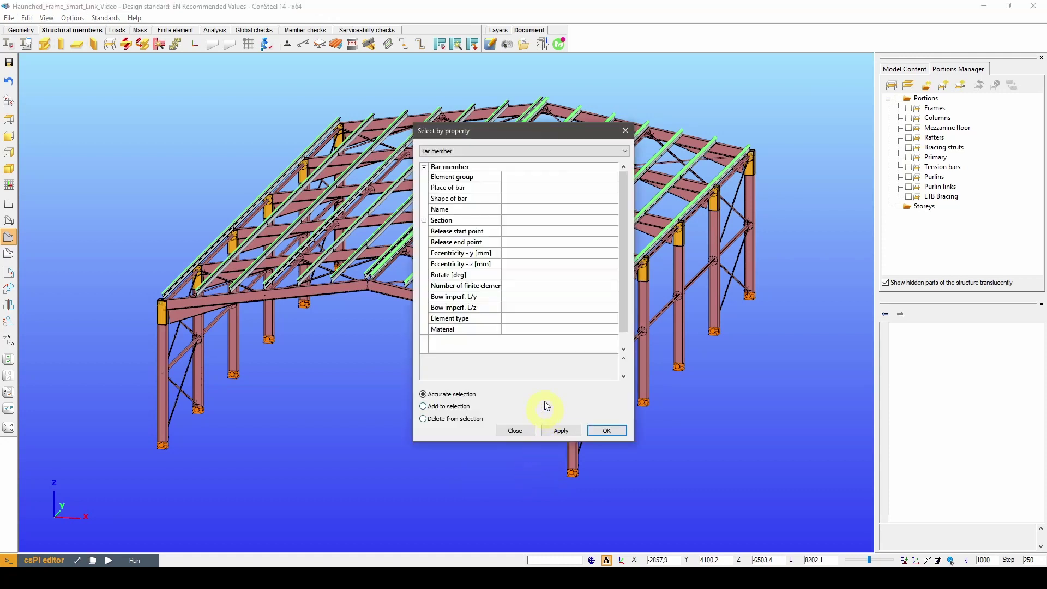
left_click(540, 221)
left_click(552, 221)
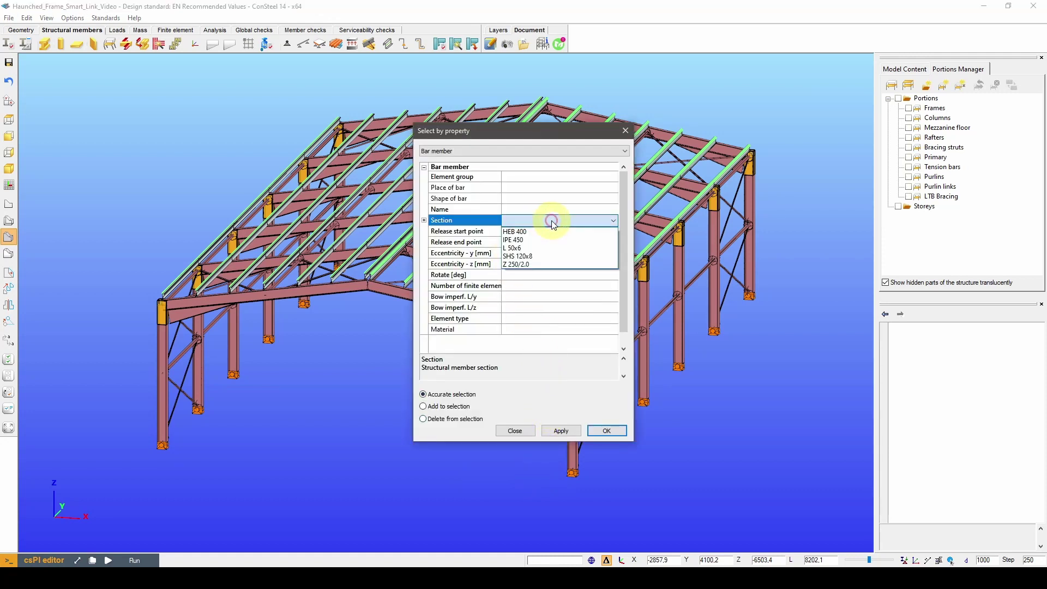
left_click(526, 265)
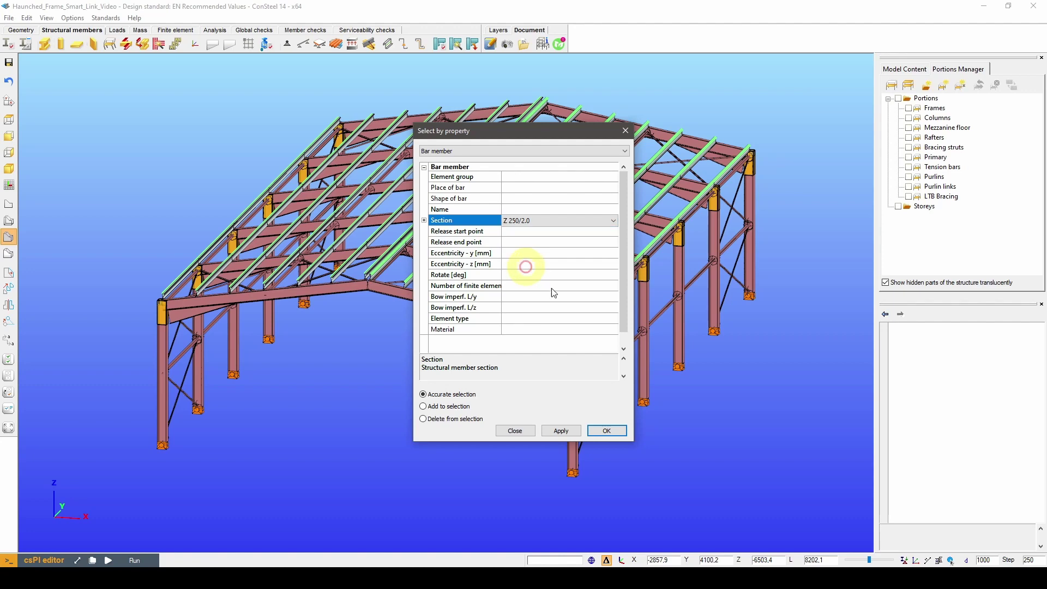
left_click(608, 429)
Step: Change the section of the selected purlins to Z 300/2.0
scroll(551, 333, "up", 3)
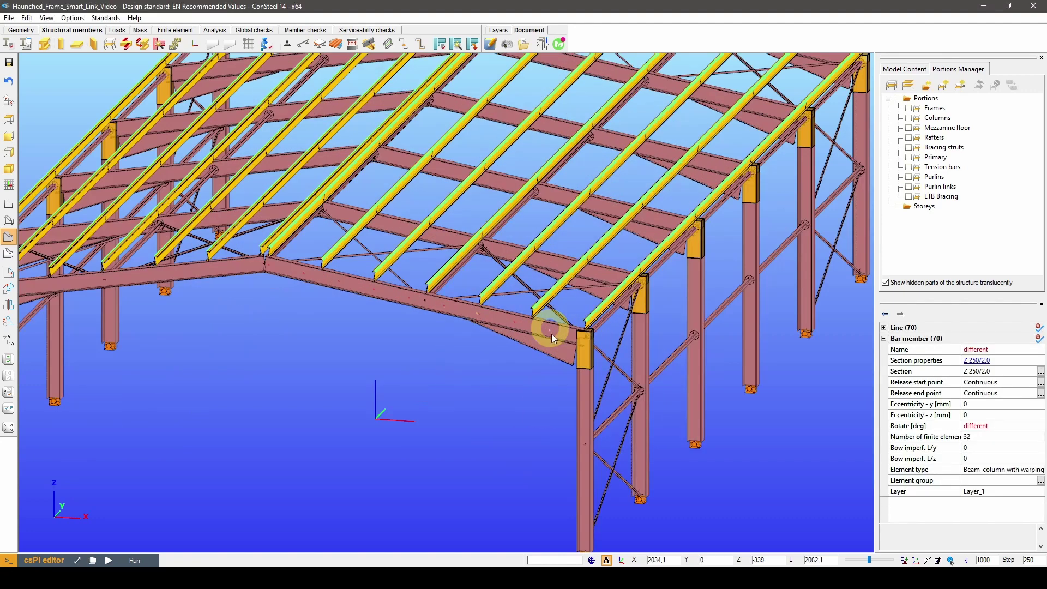
scroll(551, 334, "up", 2)
scroll(458, 330, "up", 2)
scroll(484, 374, "up", 2)
scroll(492, 353, "up", 2)
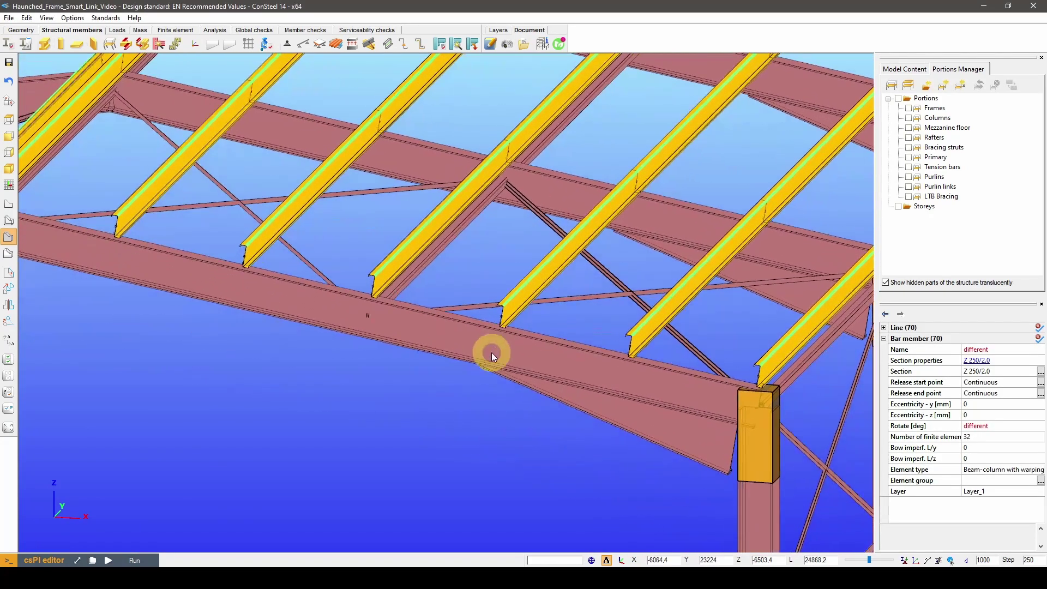
left_click(1001, 375)
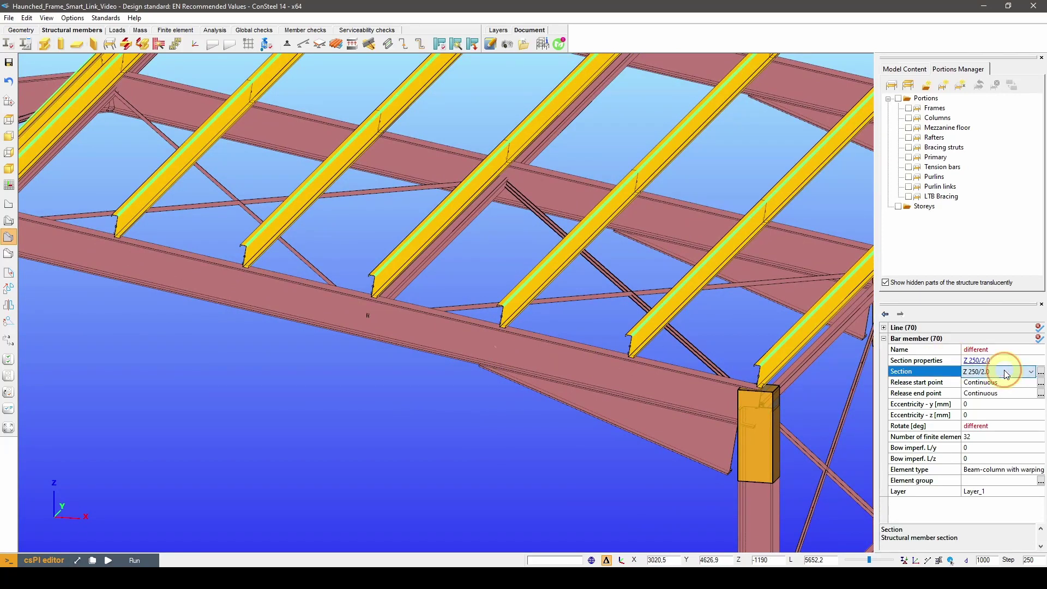
left_click(1001, 372)
left_click(991, 538)
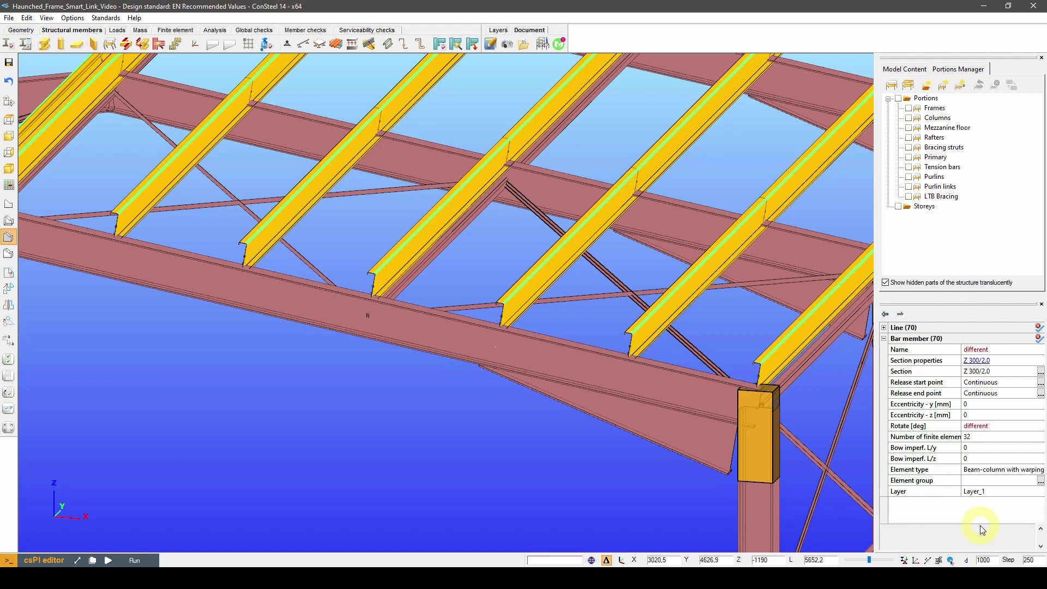
Step: Check how the resized purlins meet the rafter's top flange in front view with wireframe sections
left_click(10, 224)
left_click(10, 136)
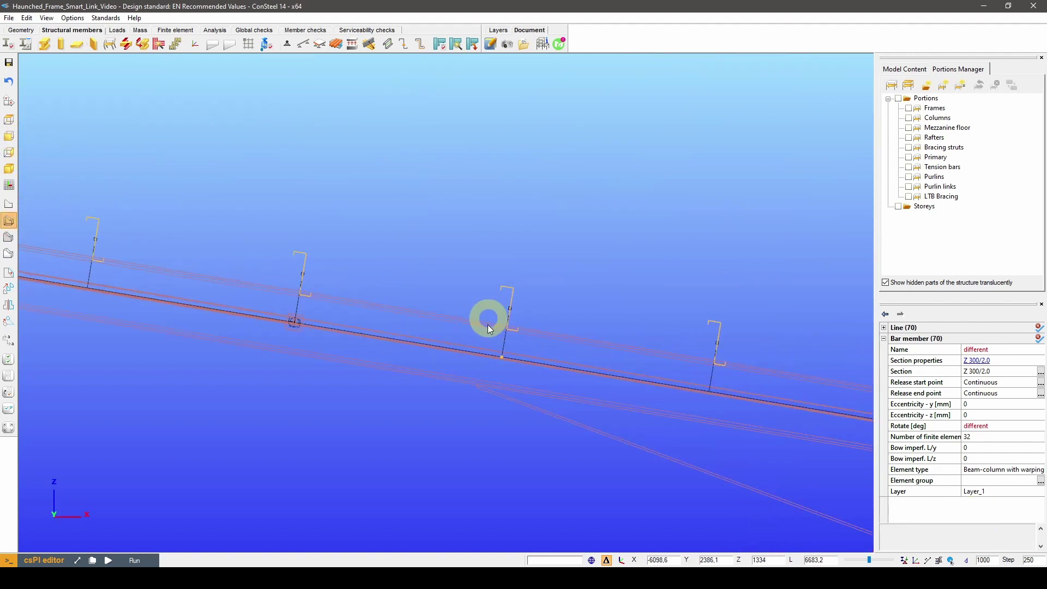
scroll(489, 329, "up", 2)
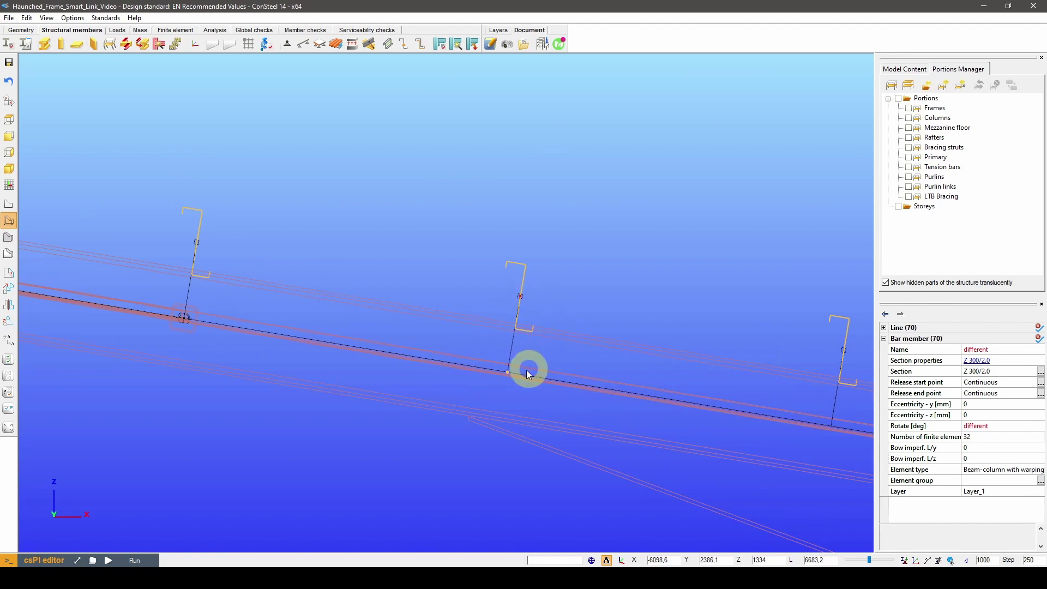
scroll(529, 374, "down", 5)
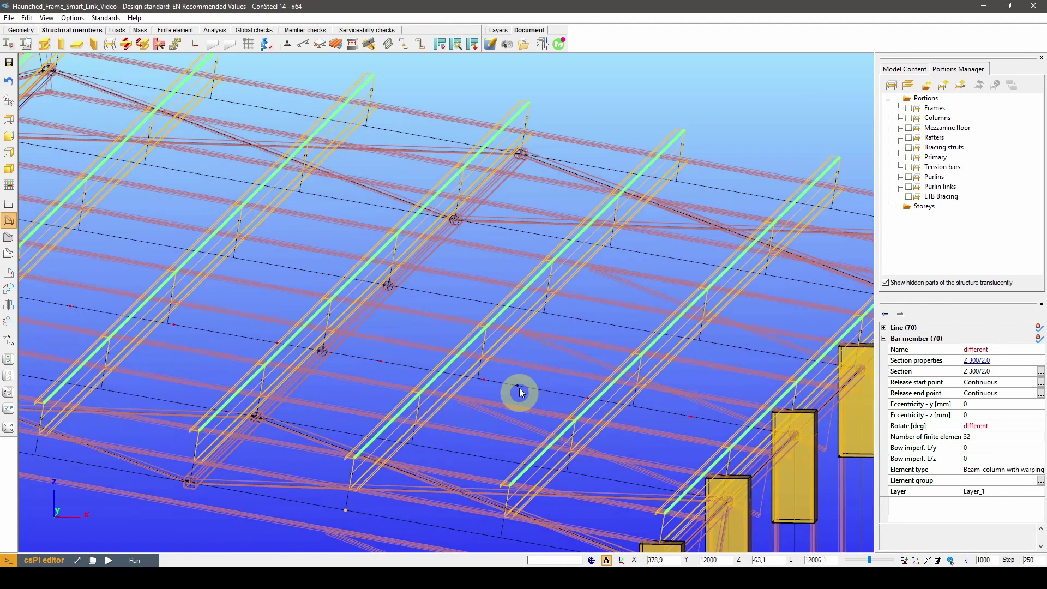
middle_click_drag(519, 388, 508, 369)
Step: Clear the purlin selection and select all smart links with eccentricity whose subsection is Z 250/2.0 by property
key("Escape")
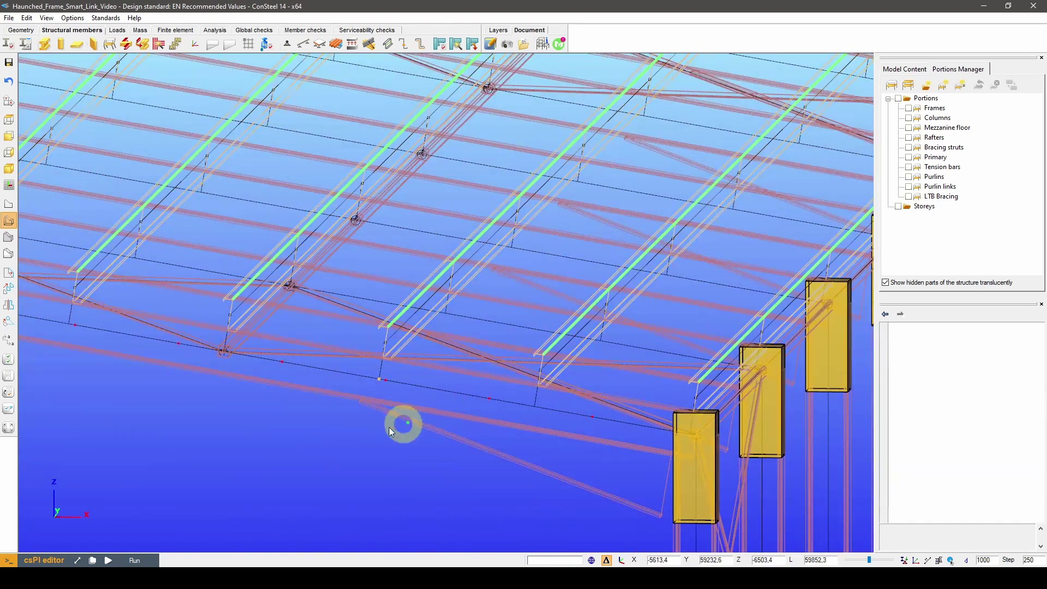
right_click(281, 463)
left_click(344, 497)
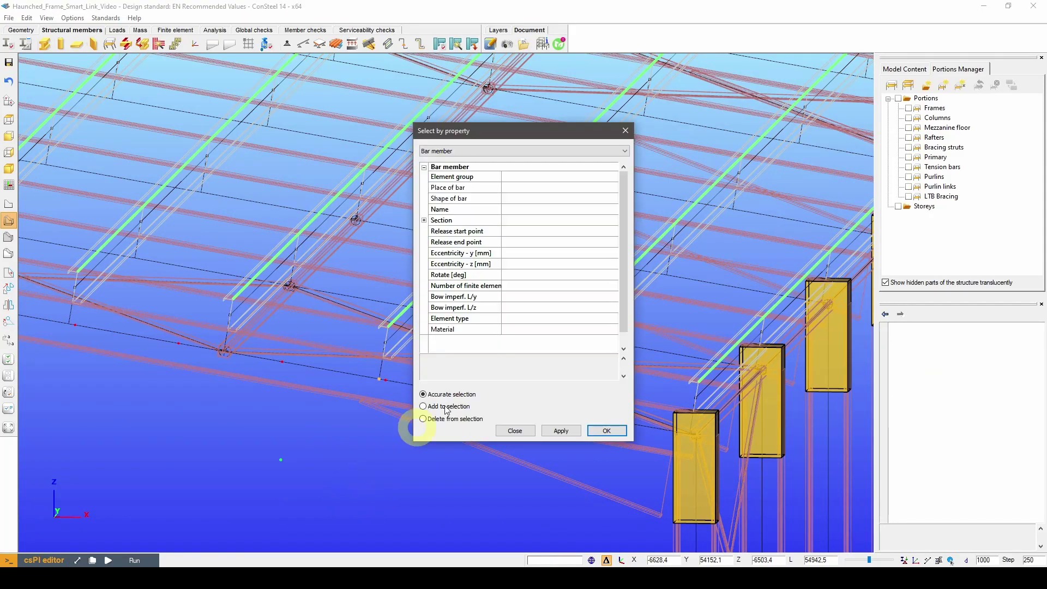
left_click(562, 151)
left_click(504, 175)
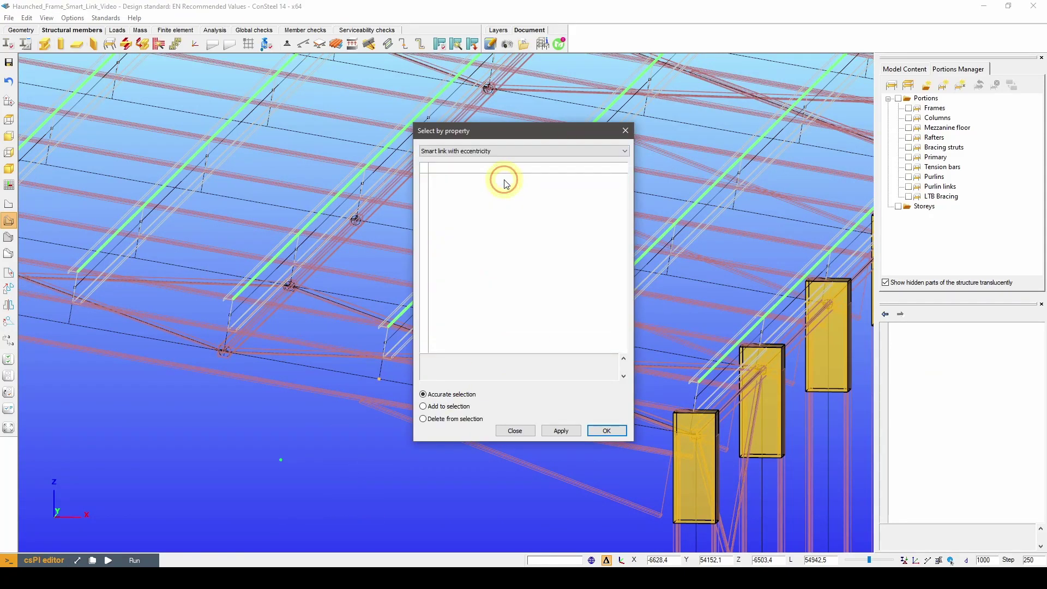
left_click(515, 275)
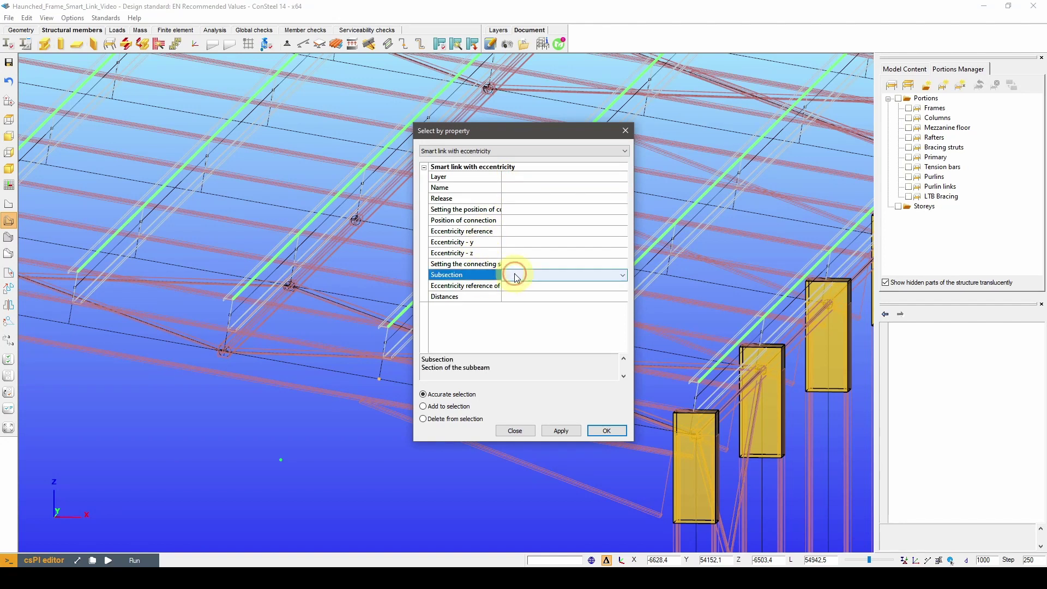
left_click(514, 275)
left_click(532, 426)
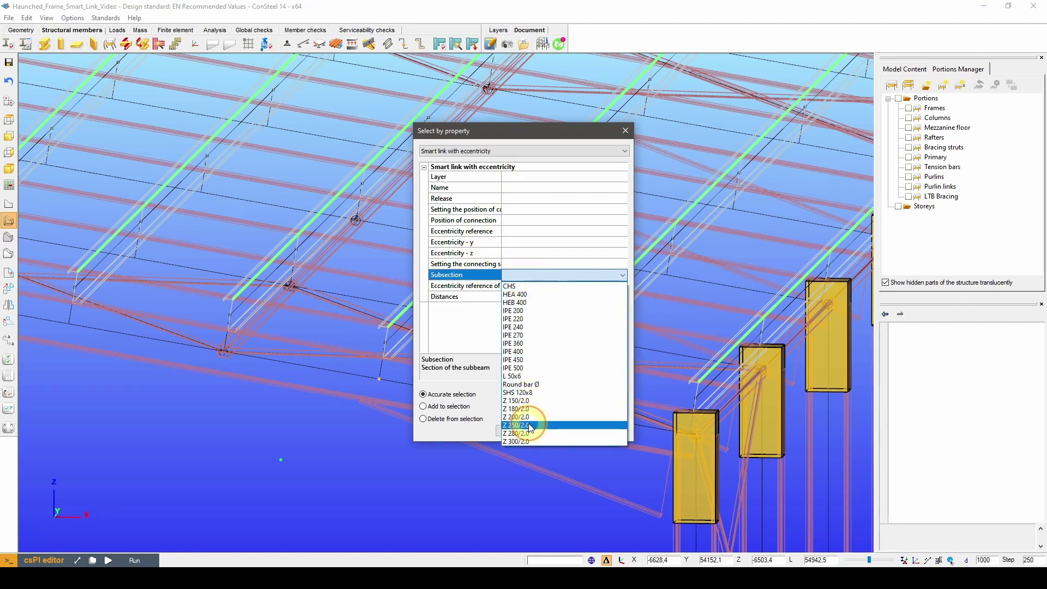
left_click(606, 430)
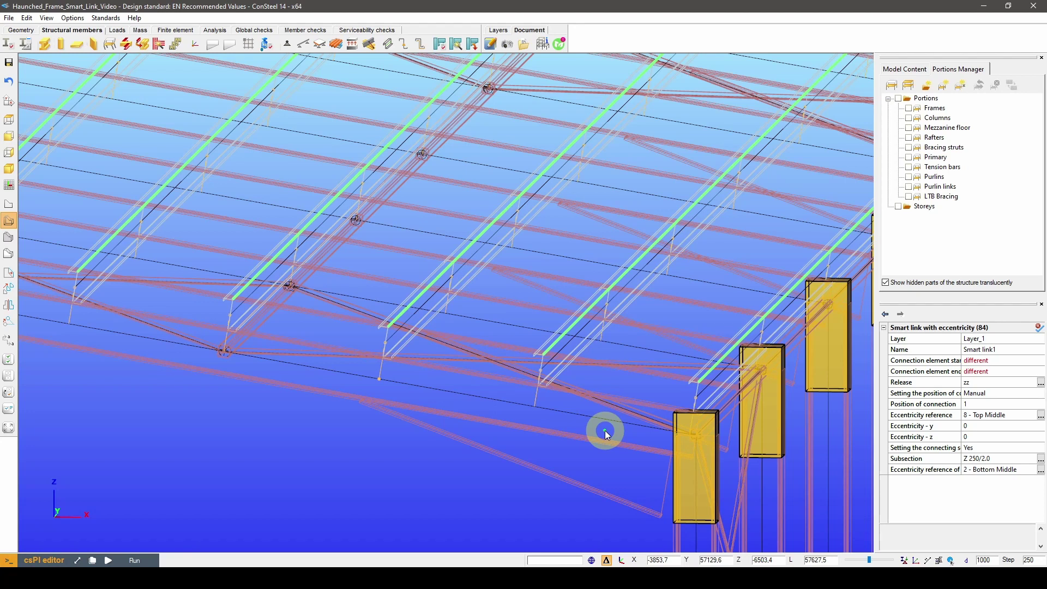
Step: Set the subsection of the selected smart links to Z 300/2.0
left_click(1016, 461)
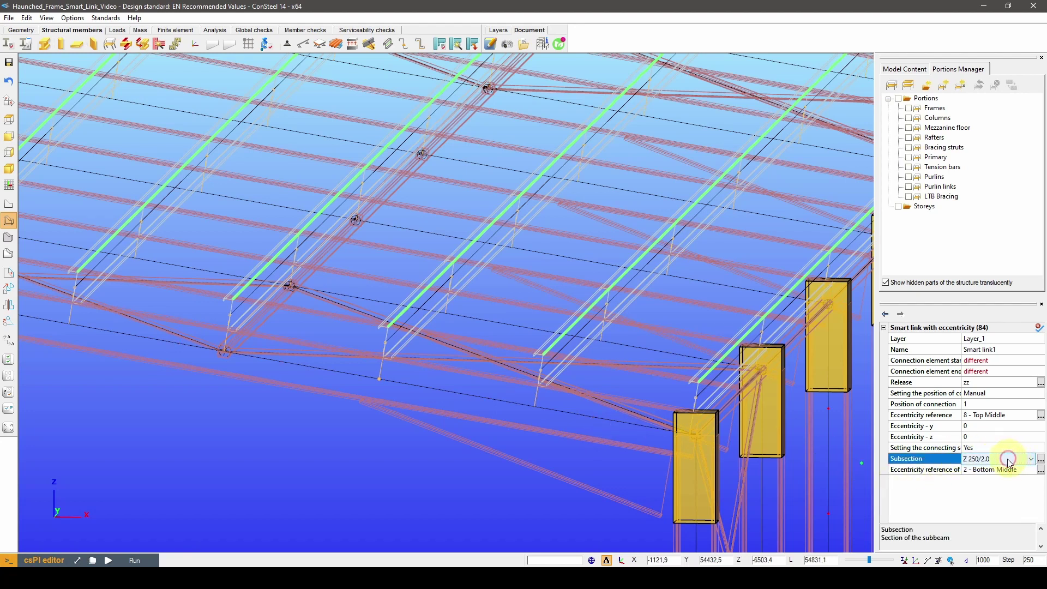
left_click(1006, 460)
left_click(991, 456)
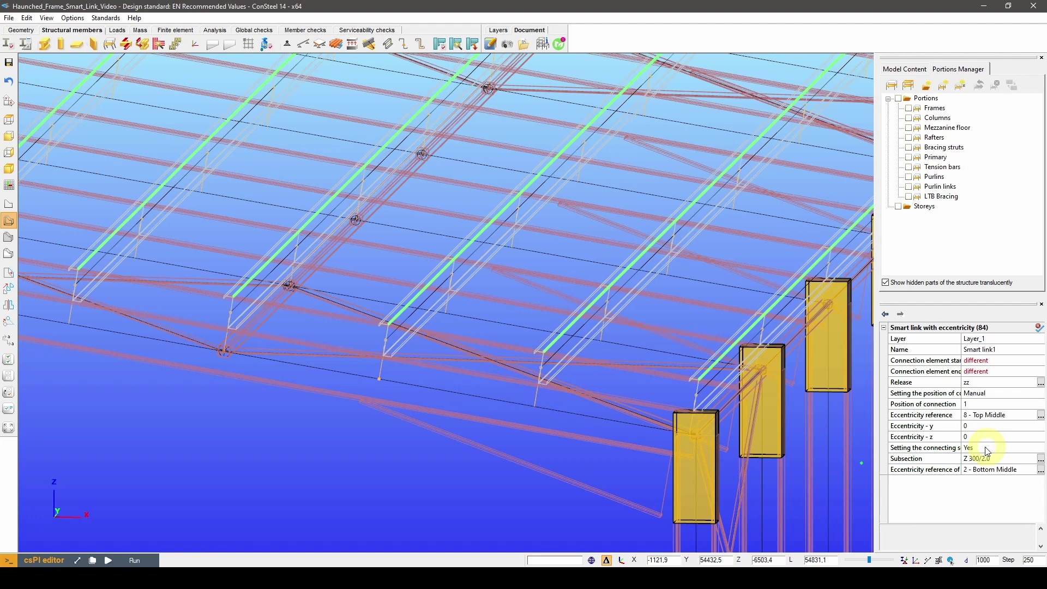
Step: Check the purlins' seating on the rafter near the eaves in front view
left_click(9, 136)
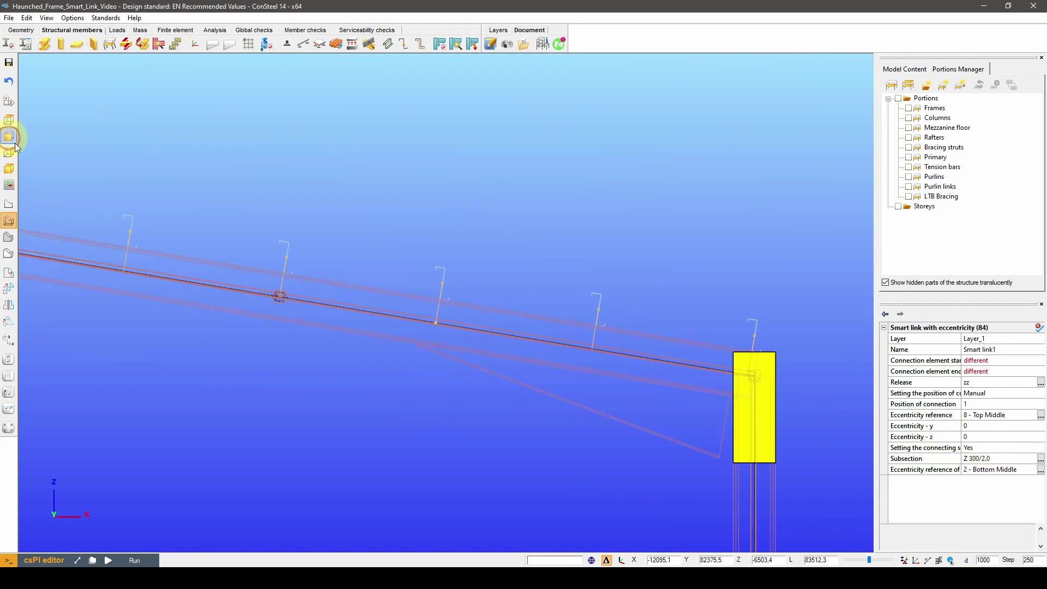
scroll(434, 311, "up", 3)
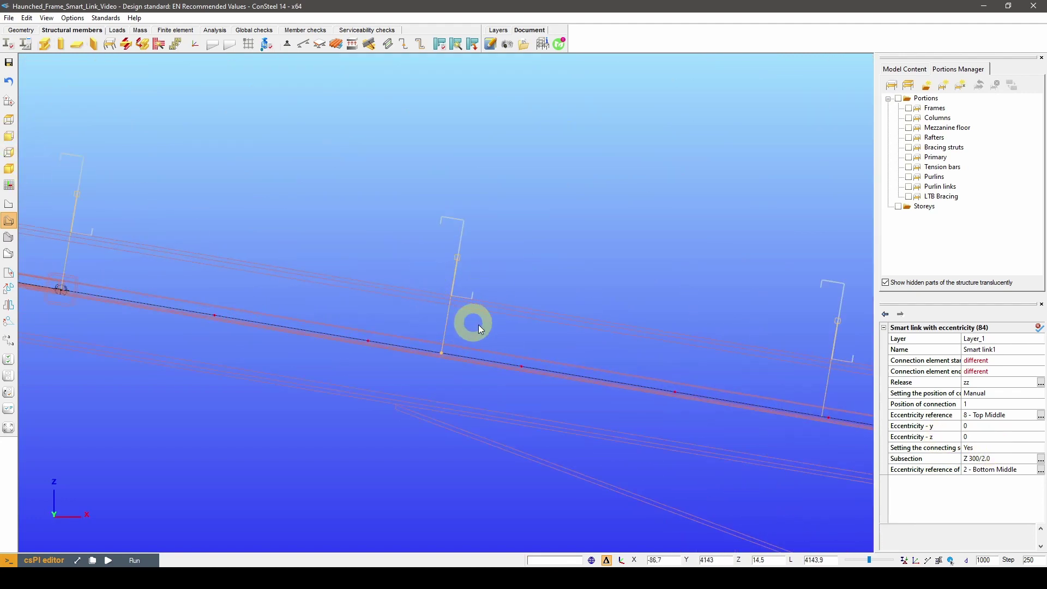
scroll(482, 329, "down", 2)
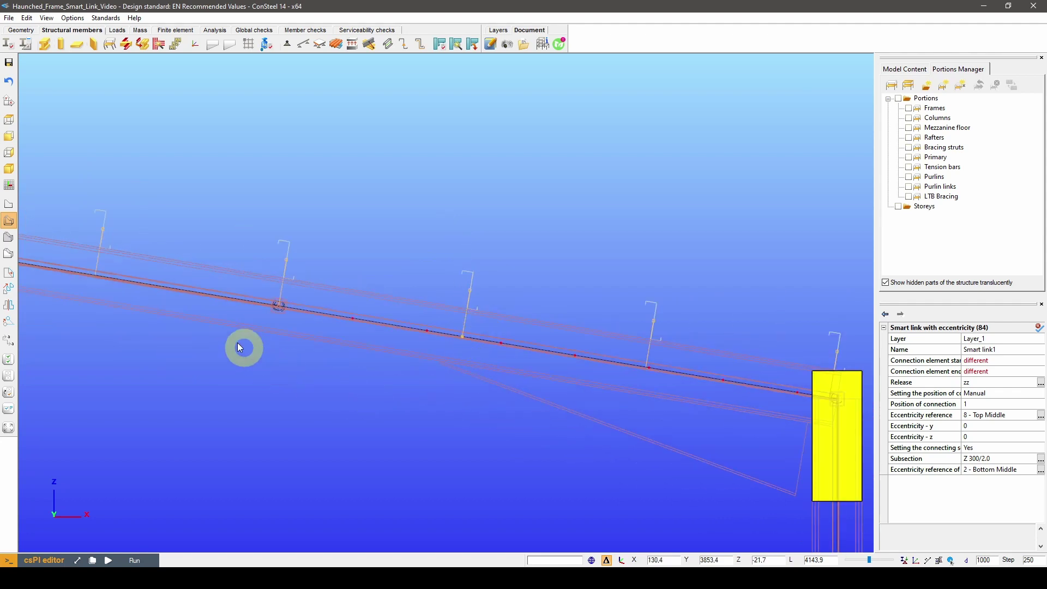
Step: Undo the last subsection change of the smart links and clear the selection
left_click(9, 83)
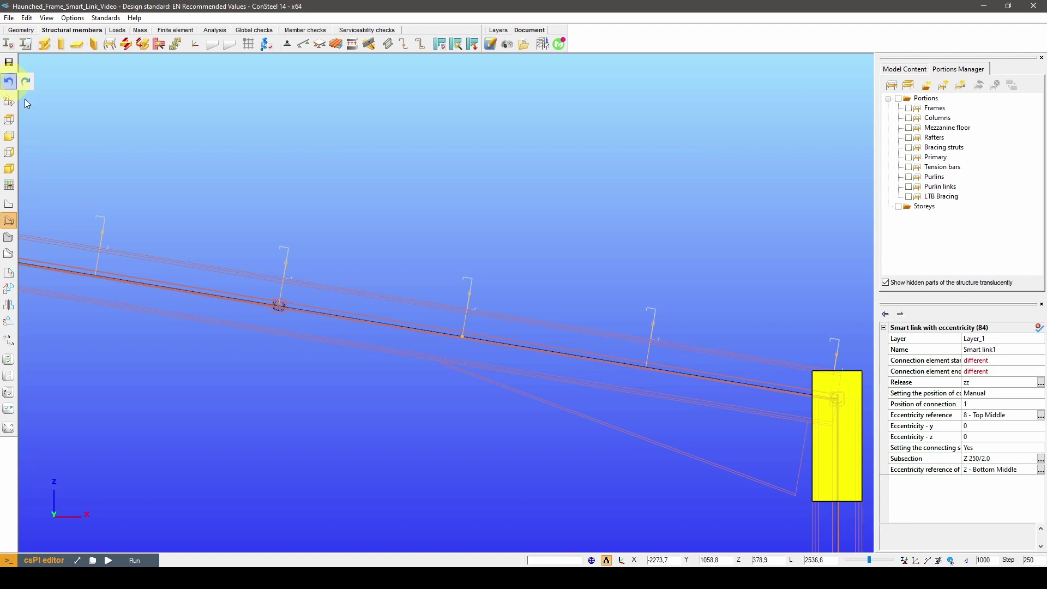
scroll(544, 289, "down", 3)
key("Escape")
Step: Place a smart link on the haunched rafter below the first purlin above the eaves, with Bottom Middle eccentricity and manual connection position 1
middle_click_drag(542, 280, 458, 374, "alt")
scroll(521, 373, "up", 3)
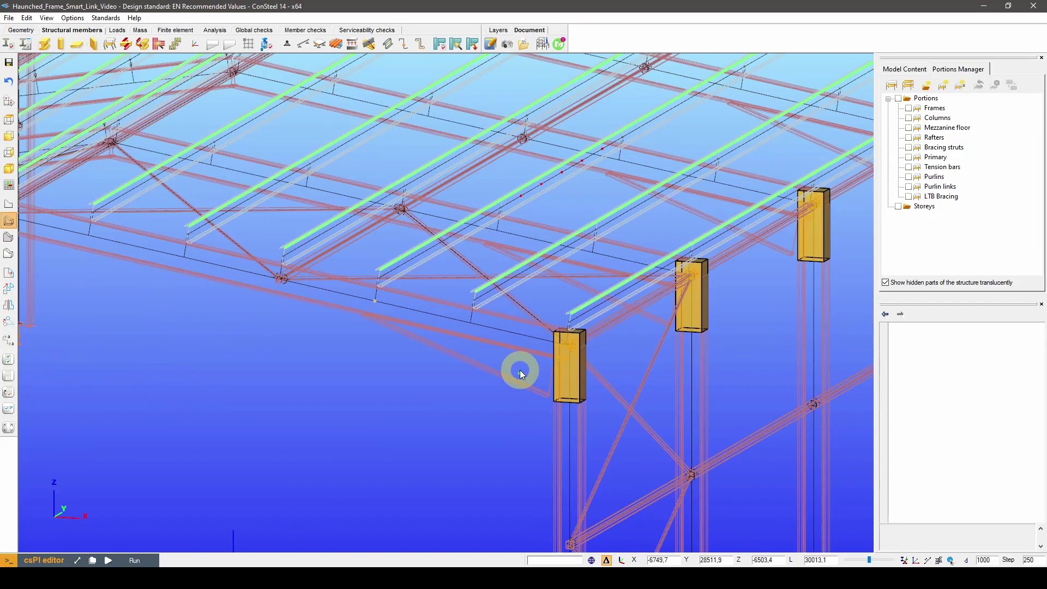
scroll(526, 365, "up", 2)
middle_click_drag(526, 365, 488, 422, "alt")
scroll(514, 377, "up", 3)
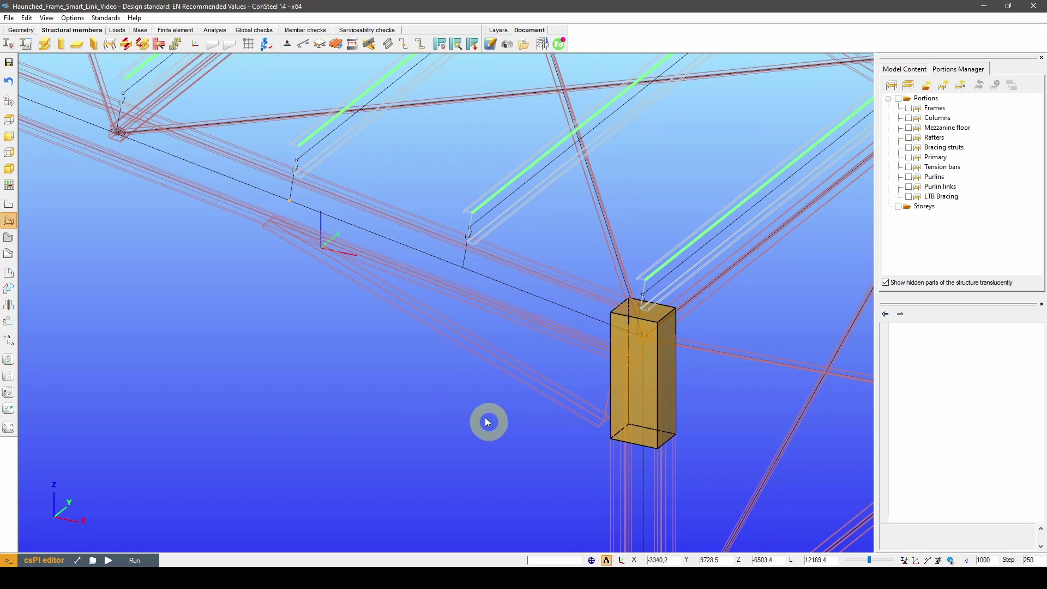
left_click(380, 174)
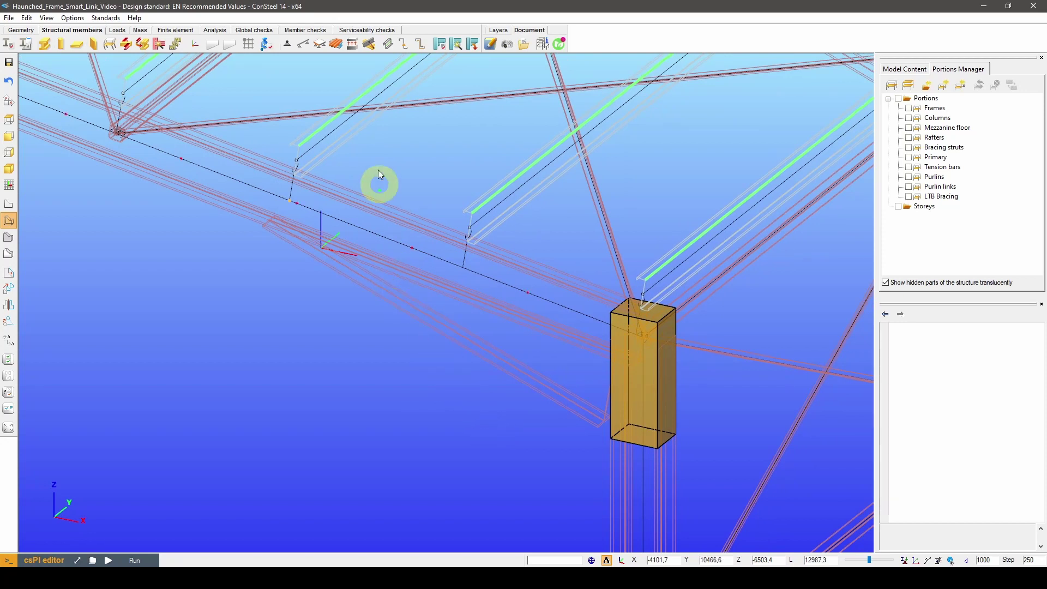
left_click(373, 46)
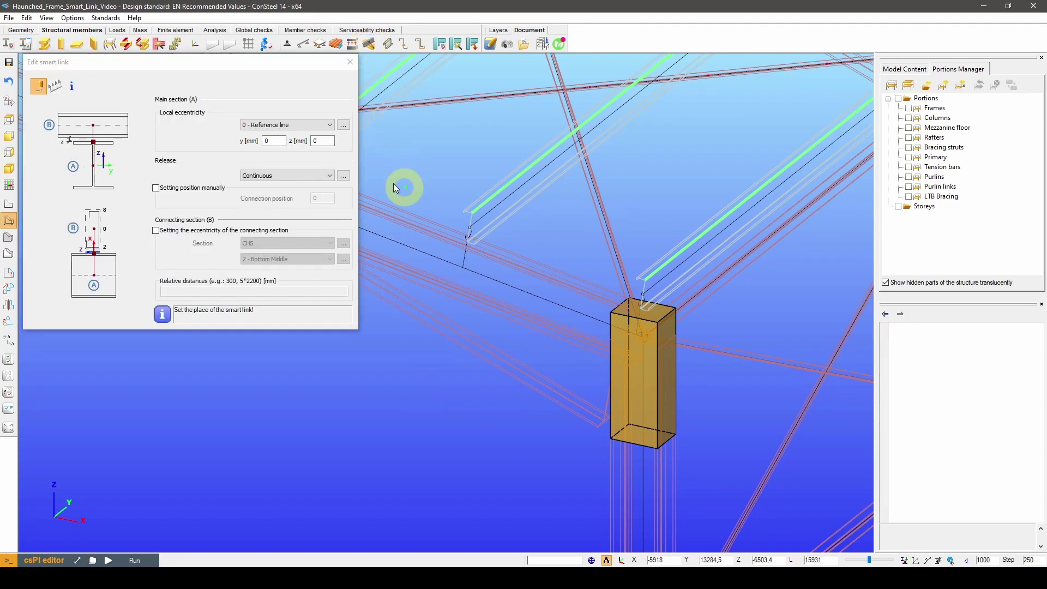
left_click(315, 124)
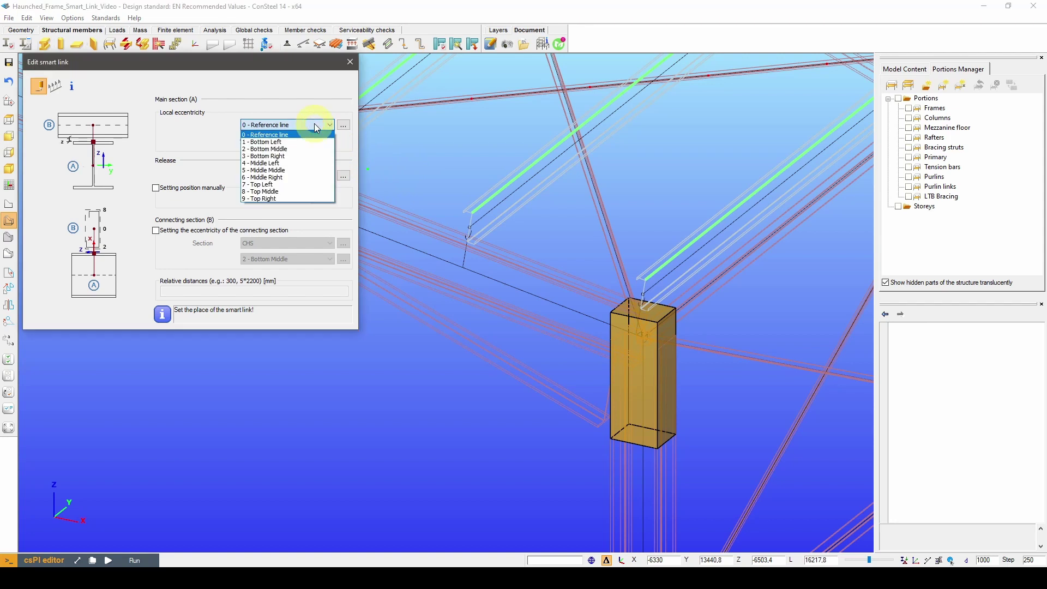
left_click(294, 149)
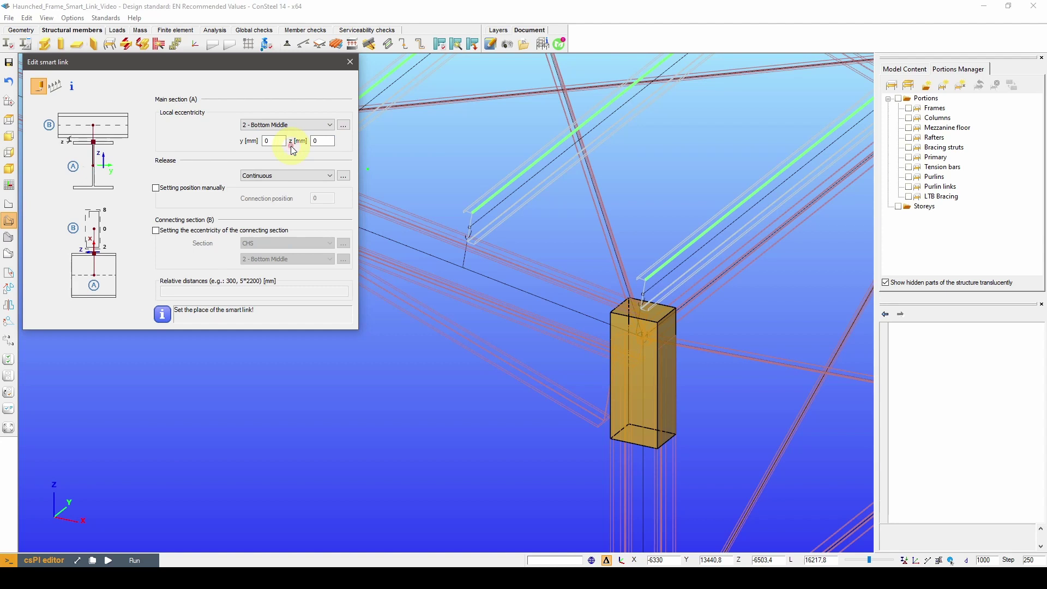
middle_click_drag(466, 368, 488, 370)
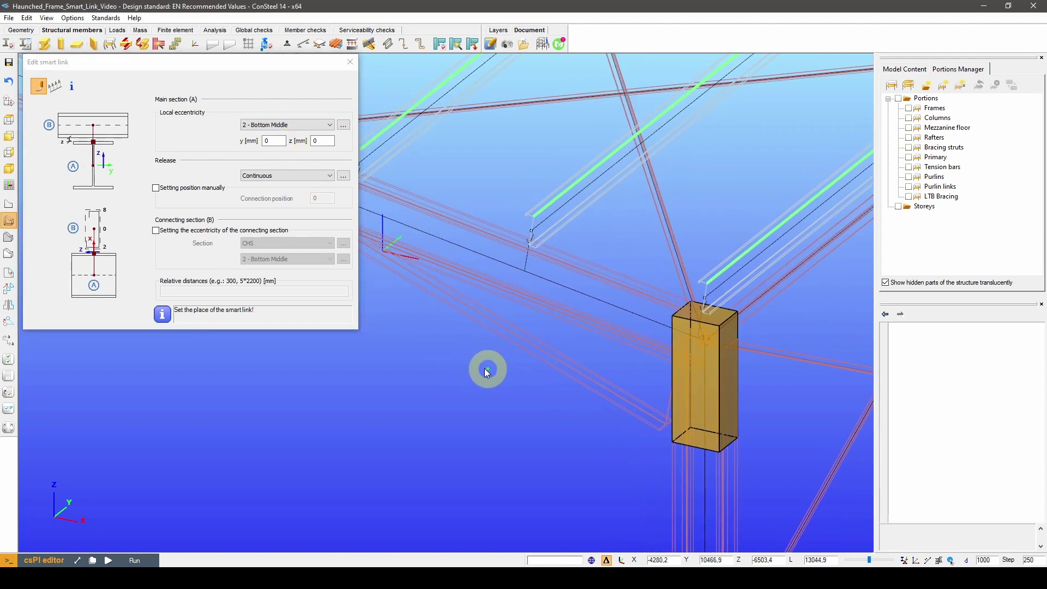
left_click(156, 188)
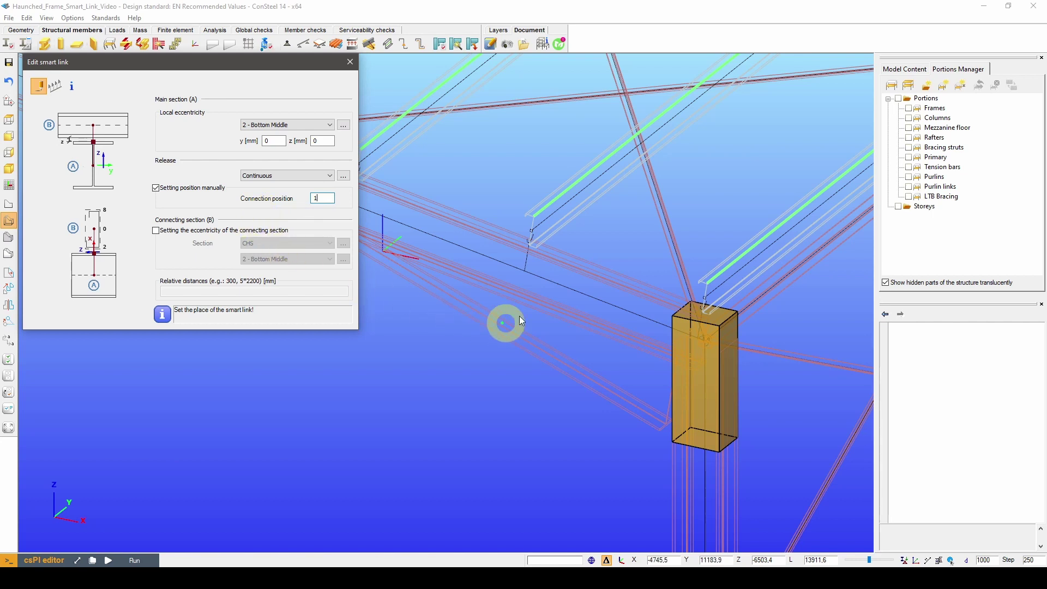
left_click(525, 276)
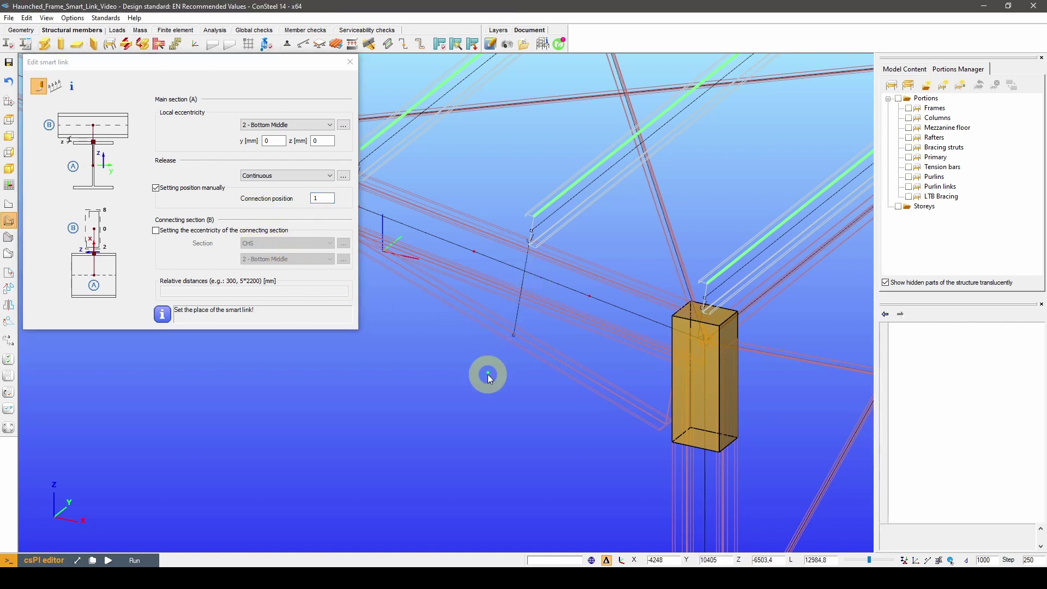
Step: Place a smart link on that purlin's line with Reference line eccentricity, z -10 mm, release yy,zz and connection position 0, and finish linking
scroll(503, 346, "up", 3)
middle_click_drag(495, 388, 551, 343)
left_click(321, 127)
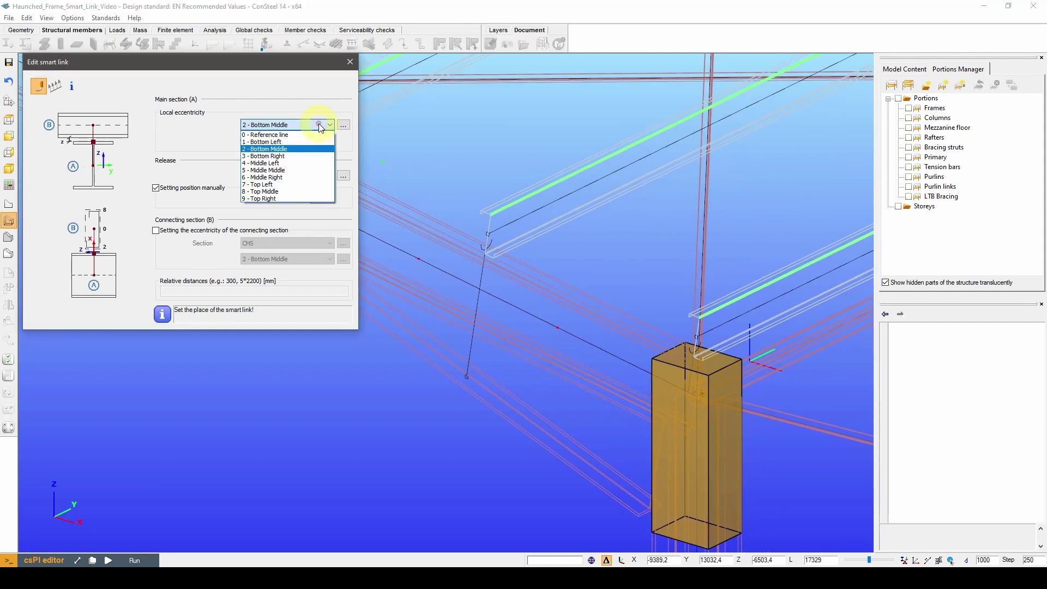
left_click(312, 140)
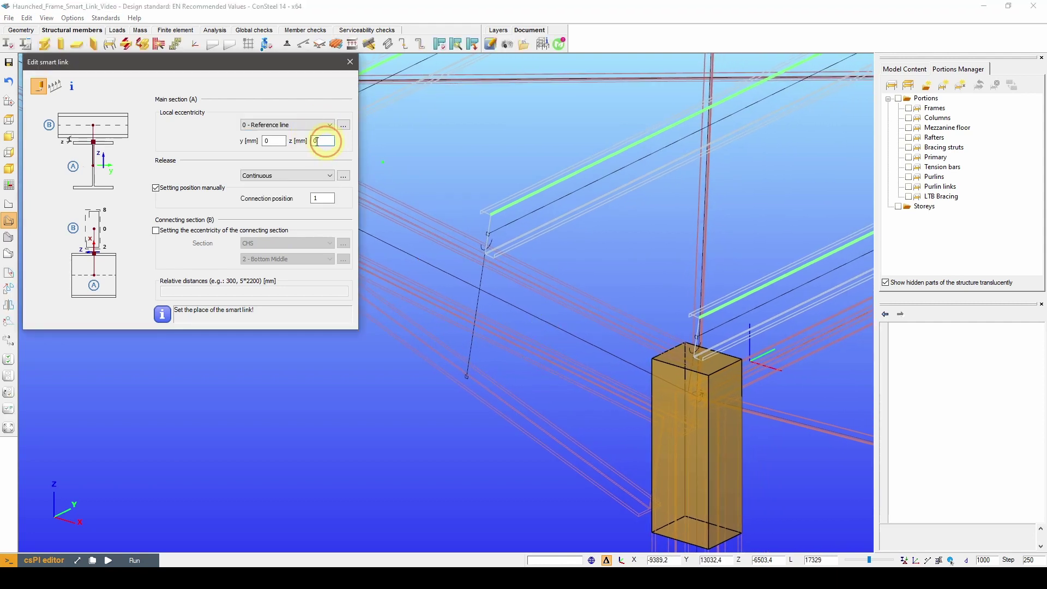
double_click(317, 141)
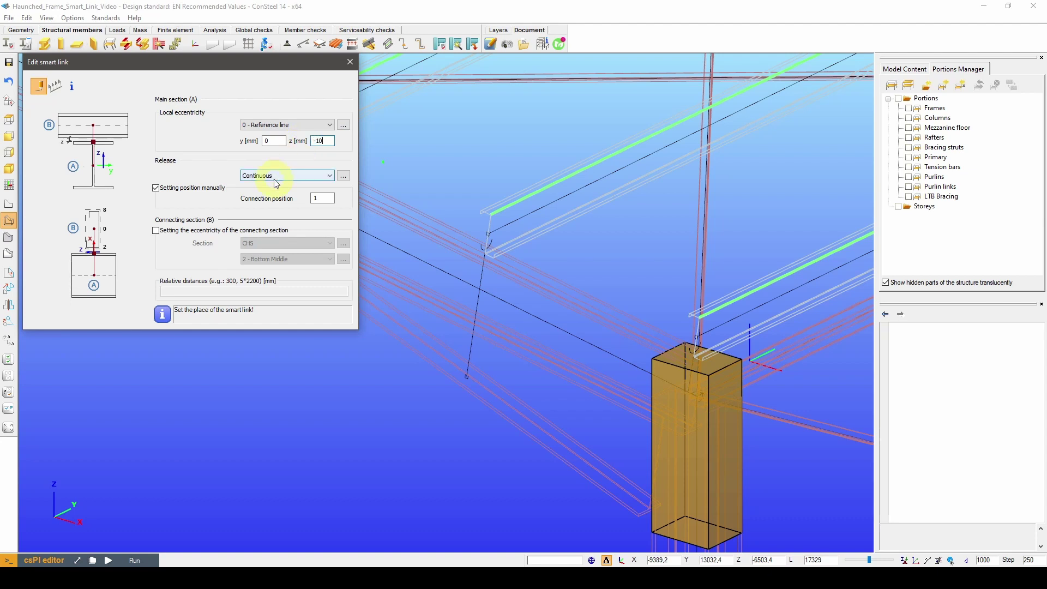
left_click(276, 184)
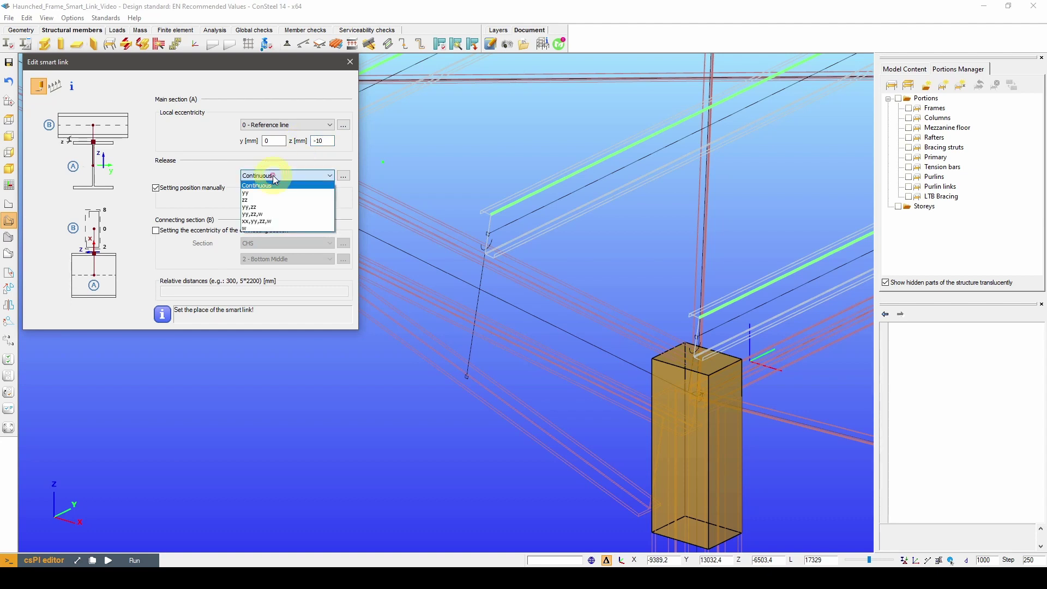
left_click(263, 211)
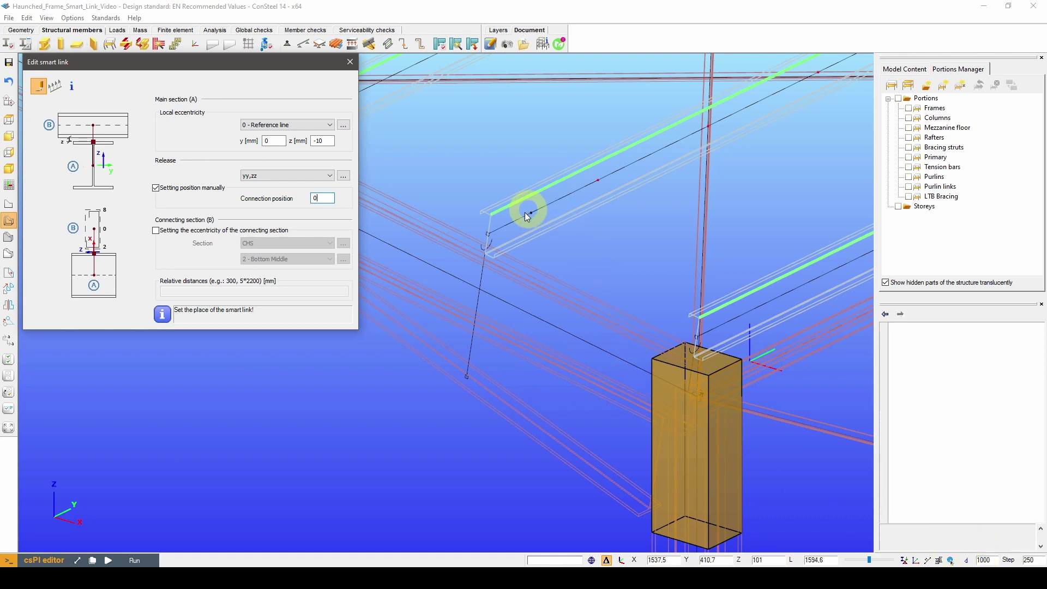
left_click(598, 179)
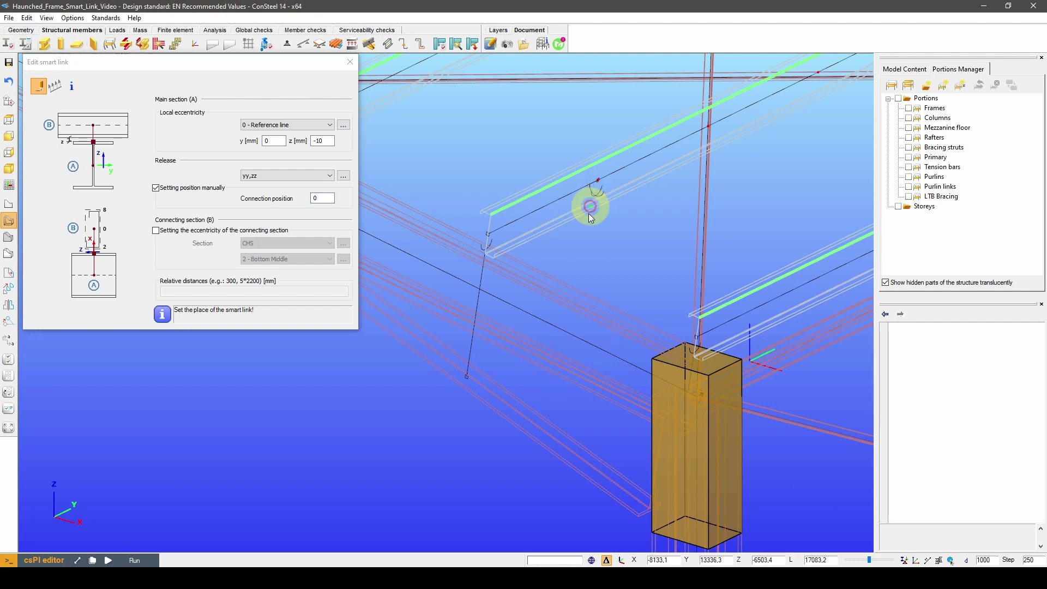
scroll(551, 210, "up", 5)
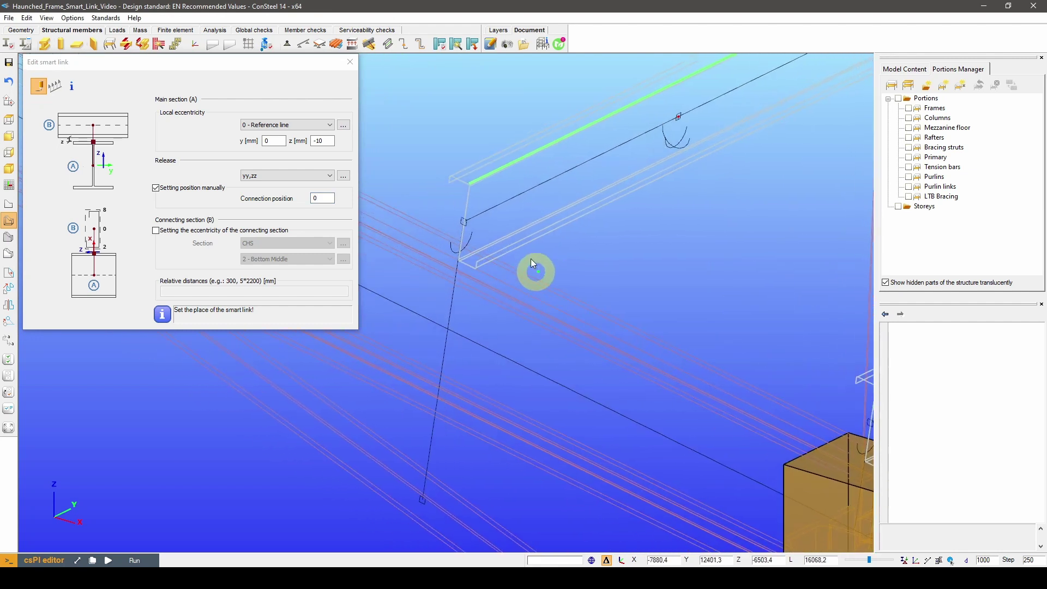
left_click(347, 62)
Step: Draw an L 50x6 bracing beam from the new smart link at the haunch bottom to the one on the purlin
scroll(551, 223, "up", 3)
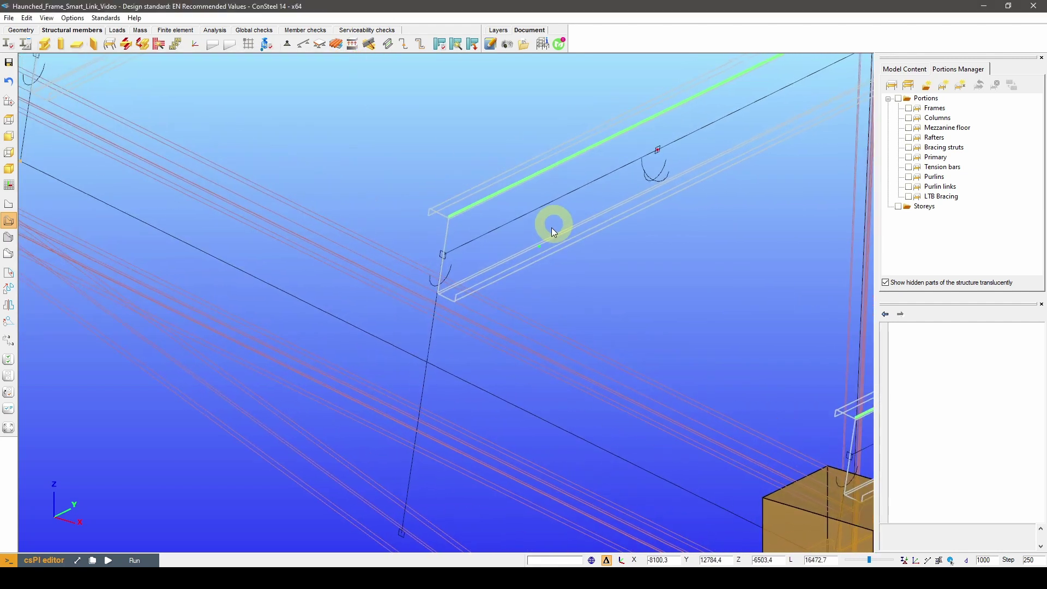
middle_click_drag(527, 250, 544, 299, "alt")
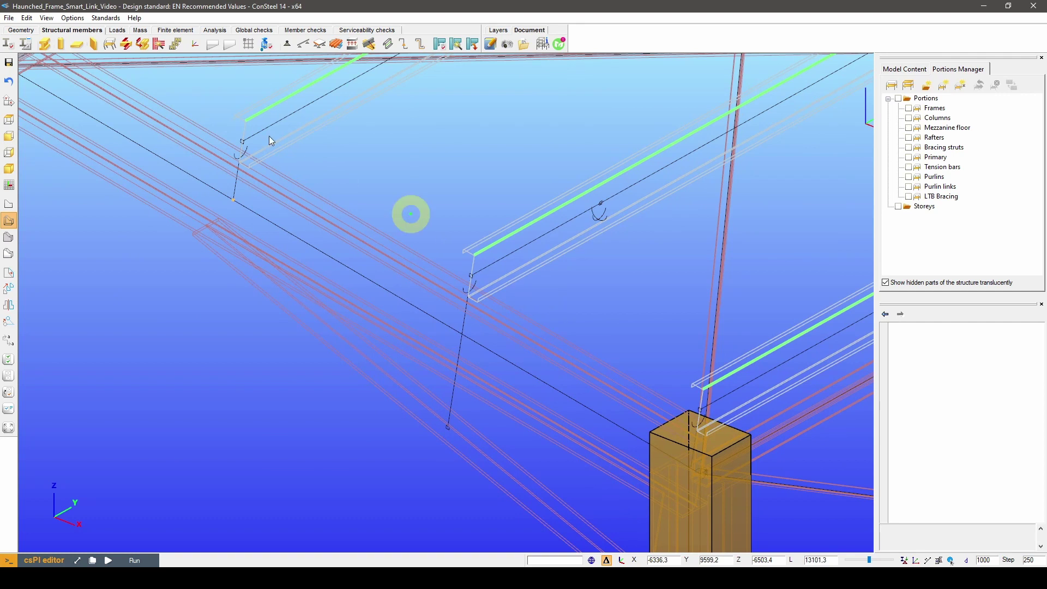
left_click(46, 45)
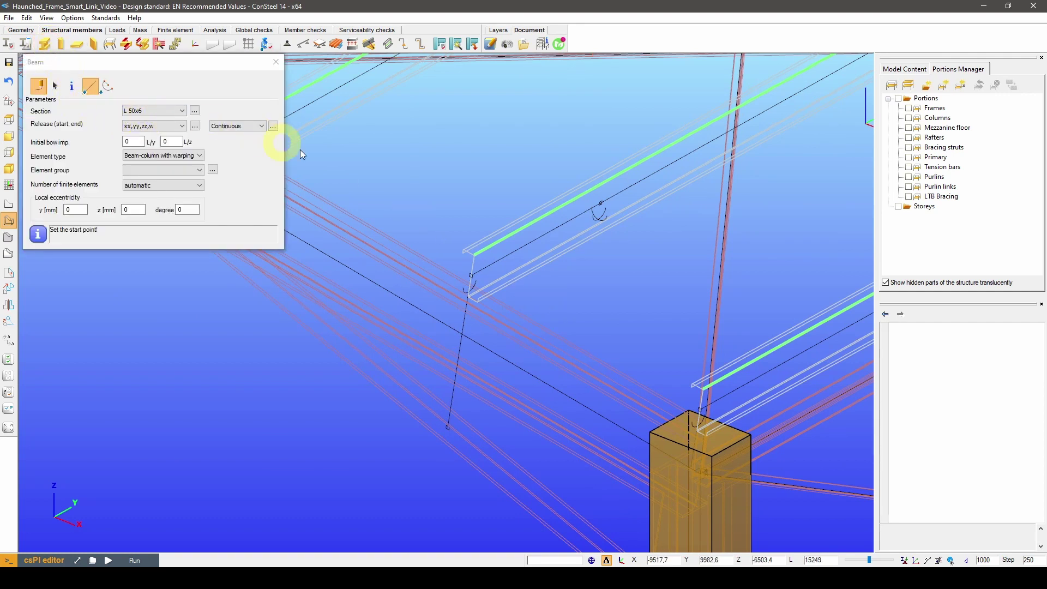
left_click(445, 434)
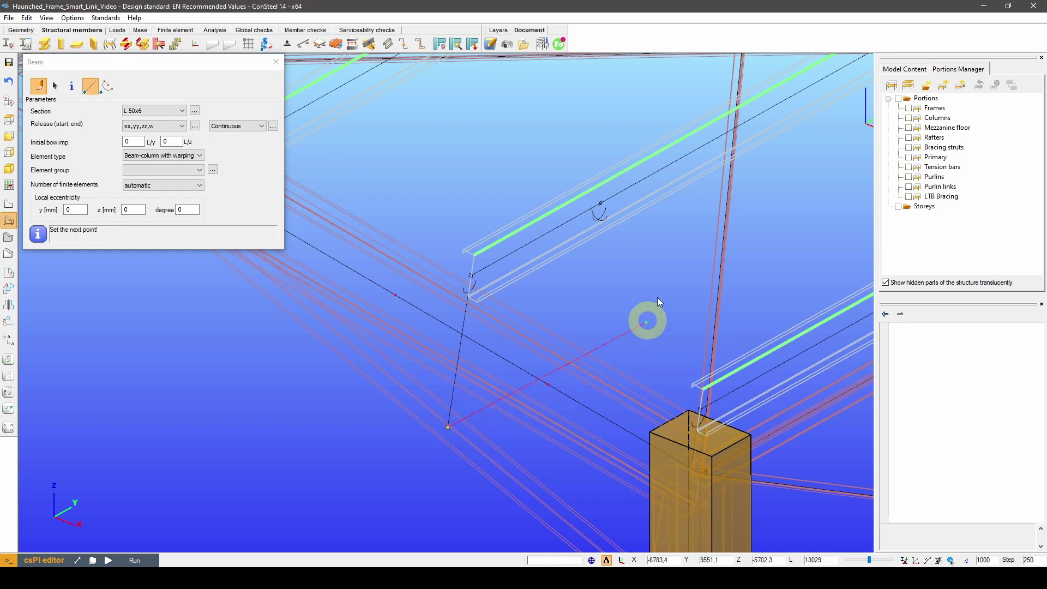
scroll(648, 224, "up", 5)
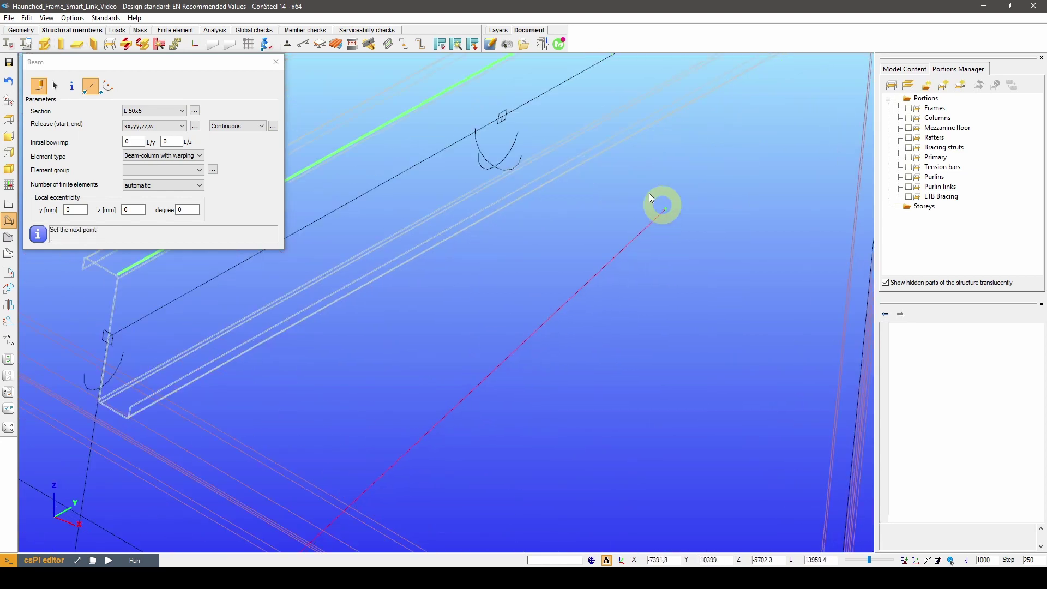
left_click(495, 113)
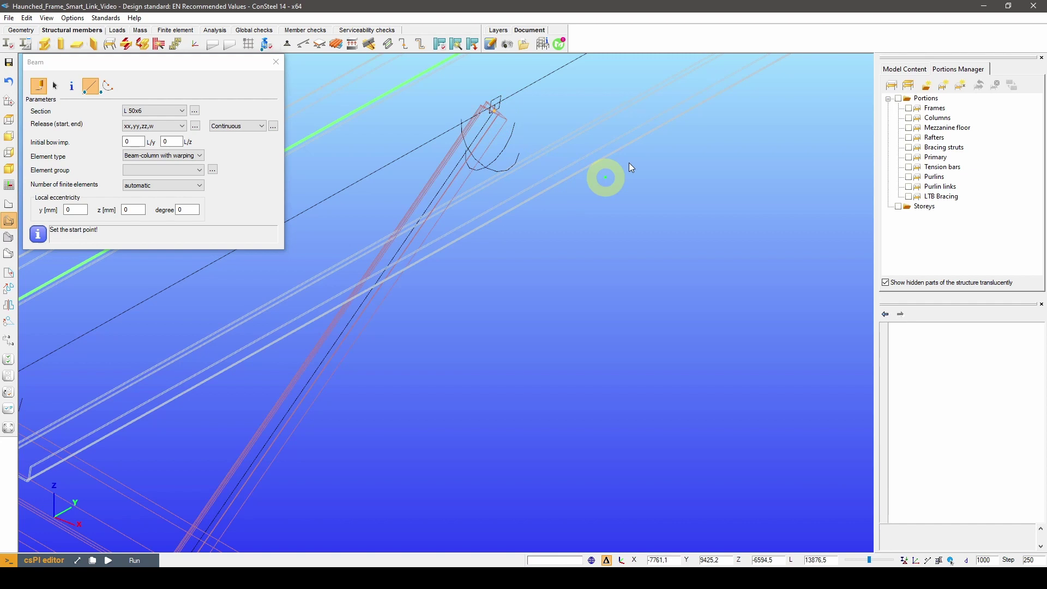
scroll(669, 135, "down", 3)
scroll(669, 134, "down", 3)
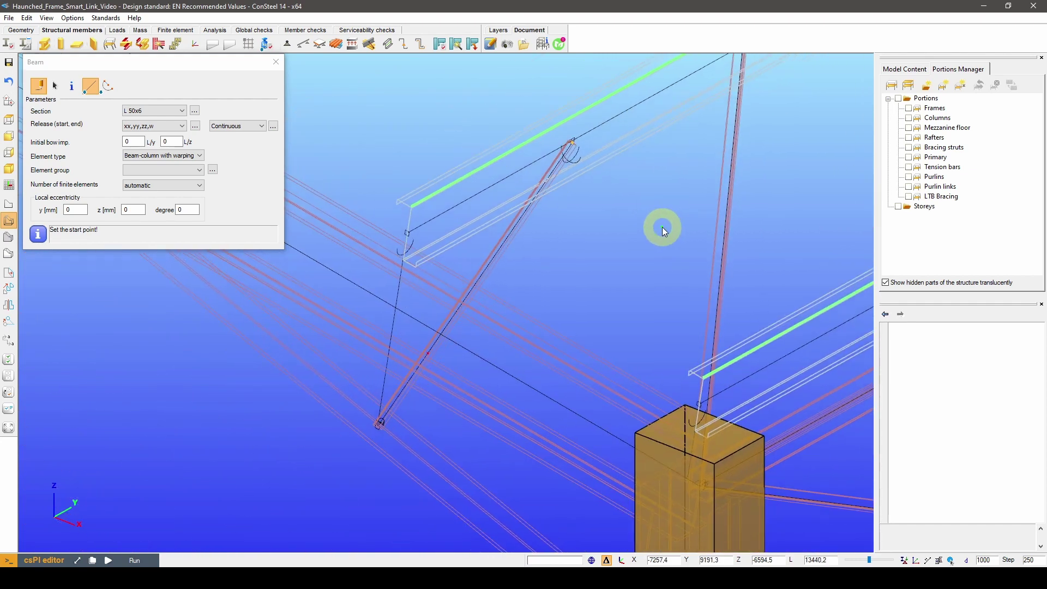
key("Escape")
scroll(606, 262, "down", 1)
mouse_move(485, 266)
middle_mouse_down()
mouse_move(392, 263)
mouse_move(489, 263)
middle_mouse_up()
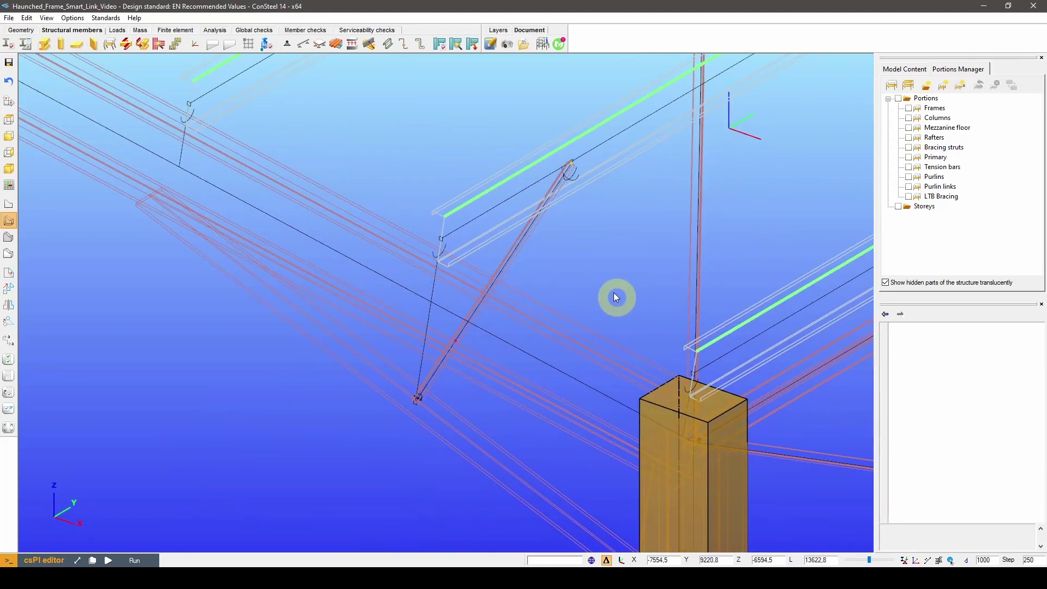
Step: Set the section of the braced rafter to IPE 500 and inspect the flange brace's connection
left_click(558, 362)
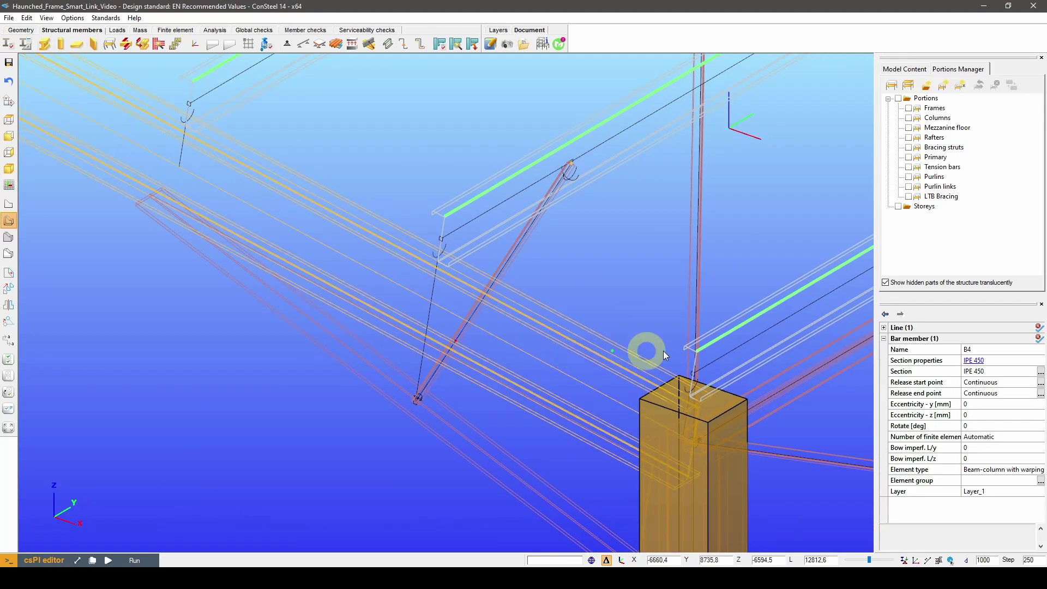
left_click(1006, 371)
left_click(1017, 373)
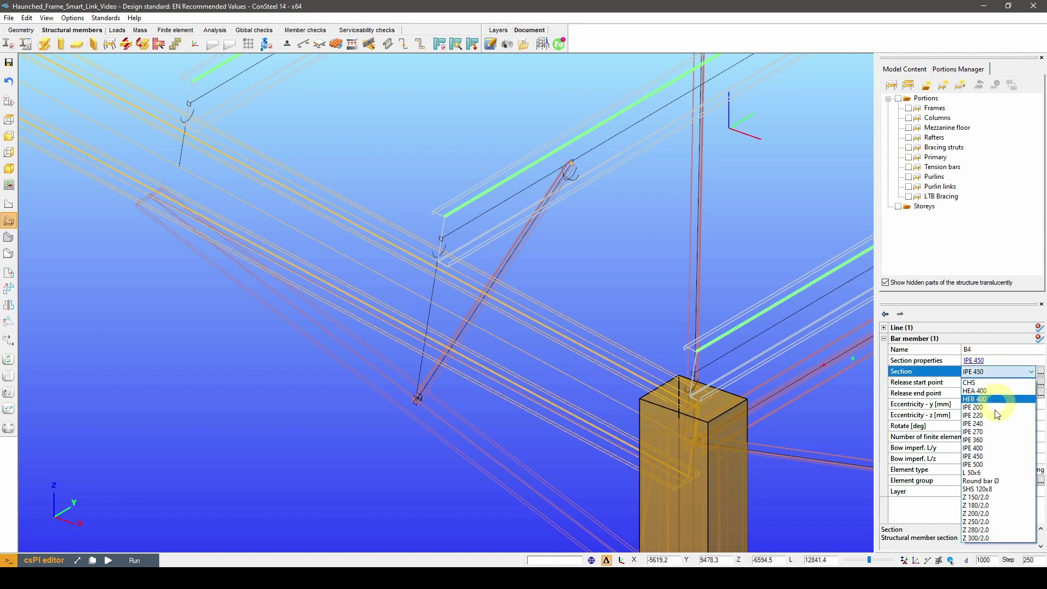
left_click(984, 465)
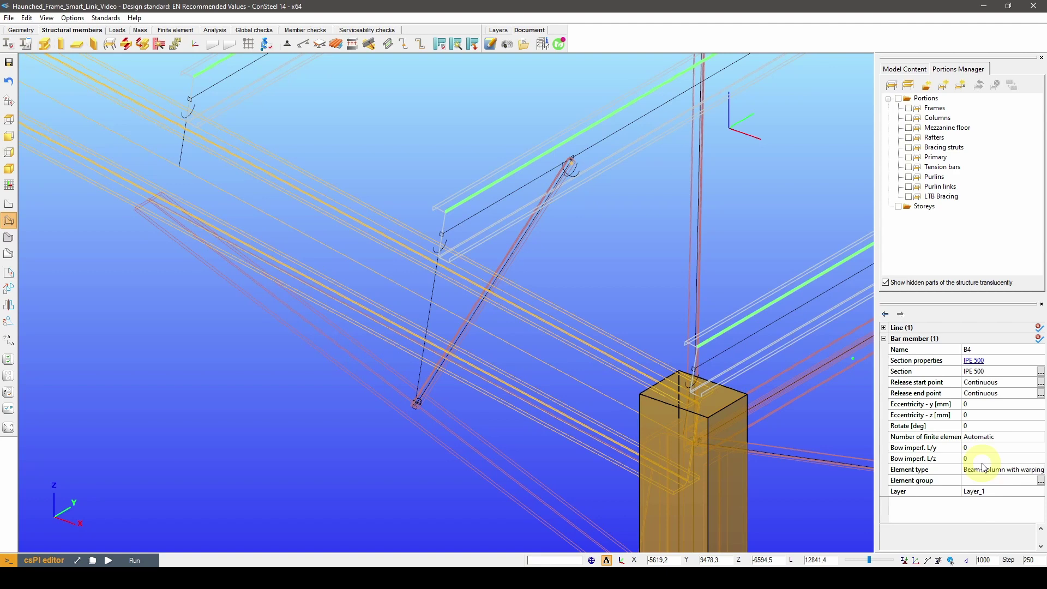
middle_click_drag(451, 322, 430, 313)
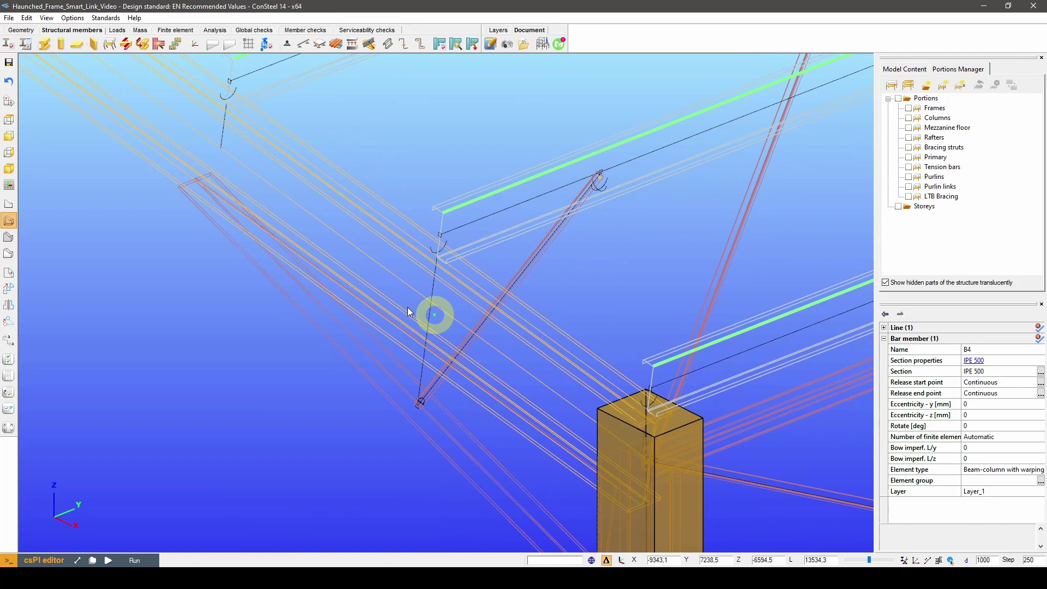
Step: Undo the rafter section change and clear the selection
left_click(8, 82)
middle_click_drag(606, 440, 479, 417)
key("Escape")
Step: Set the initial height of the rafter's haunch to 1000 and inspect how the flange brace follows it
left_click(499, 398)
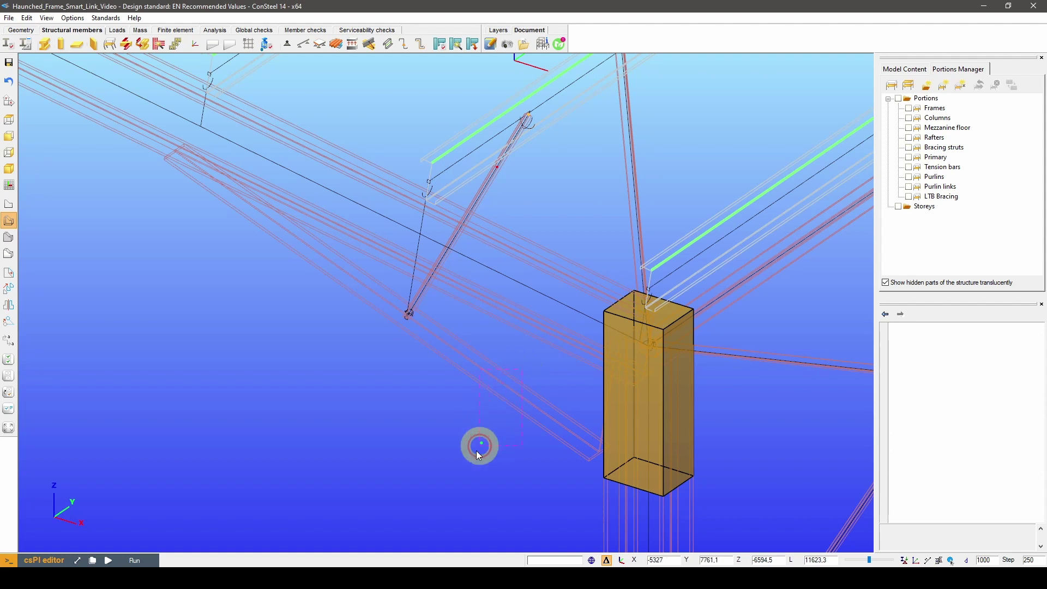
left_click(991, 361)
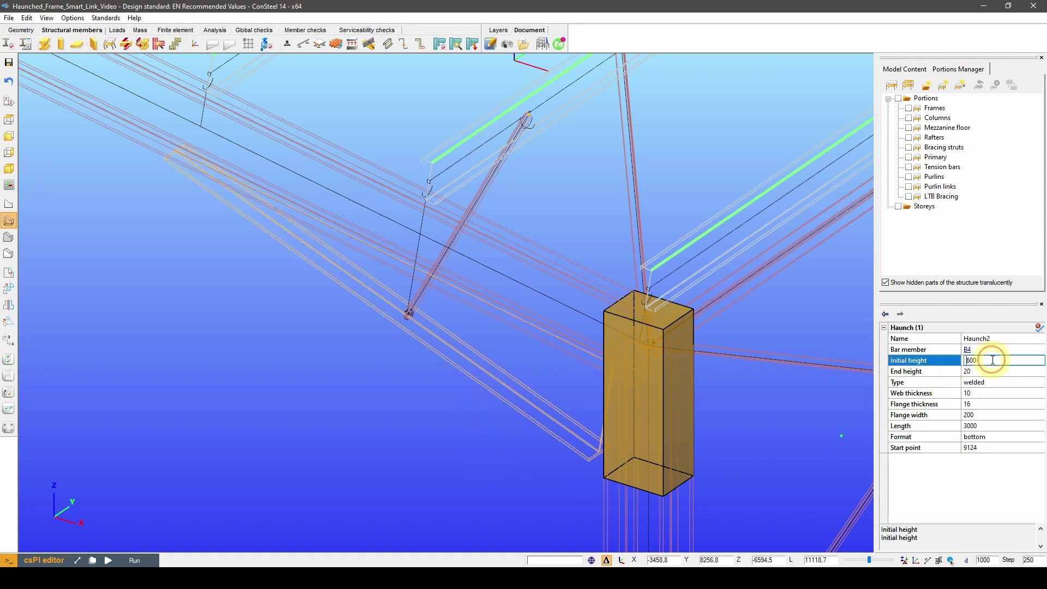
left_click(967, 362)
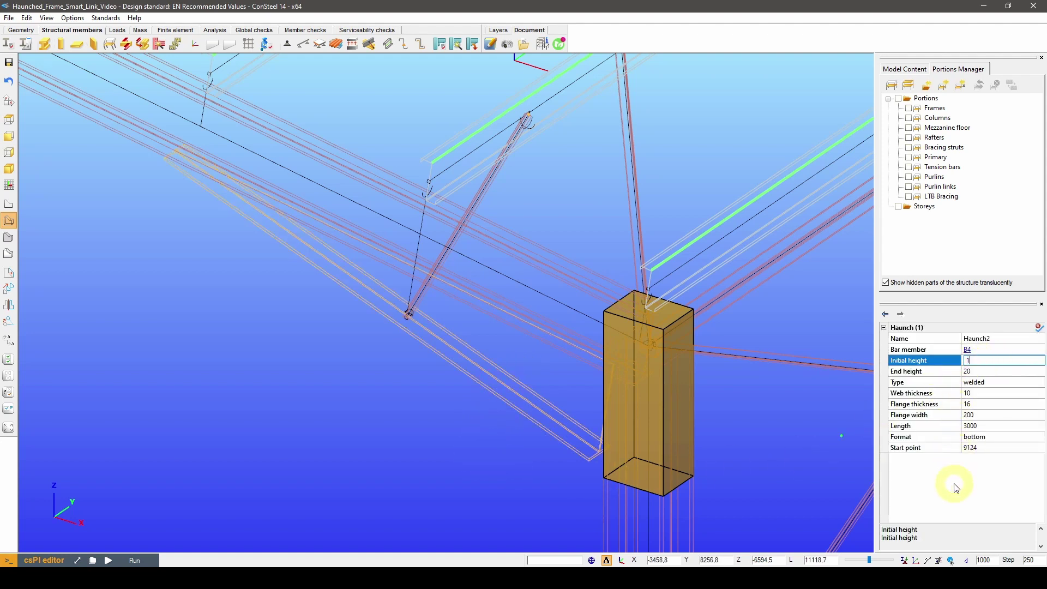
key("Return")
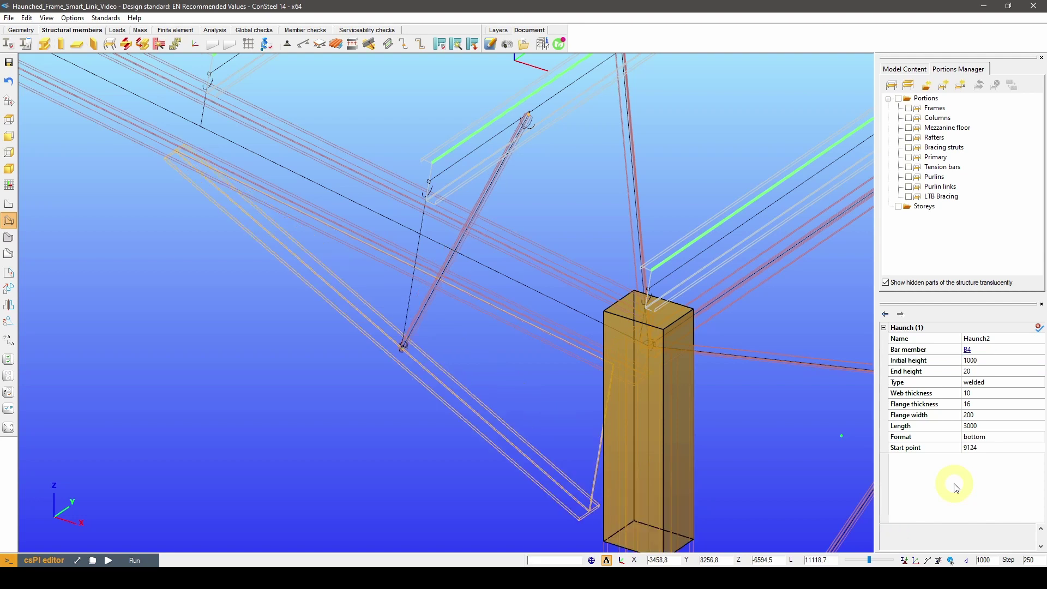
mouse_move(471, 274)
middle_mouse_down()
mouse_move(462, 260)
mouse_move(367, 262)
mouse_move(480, 264)
middle_mouse_up()
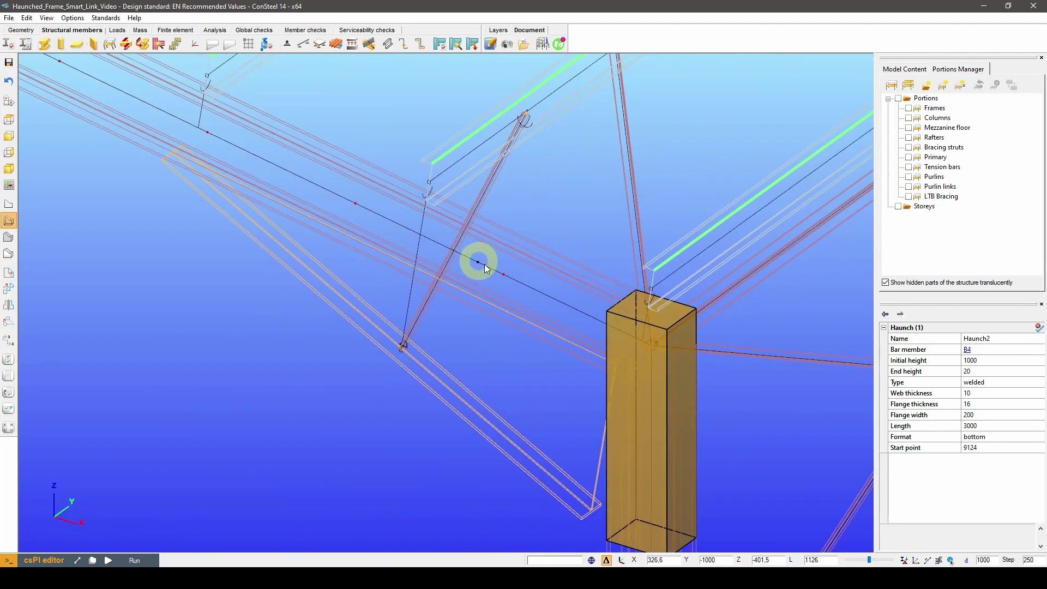
Step: Undo the haunch height change and clear the selection
left_click(9, 80)
key("Escape")
scroll(503, 297, "down", 4)
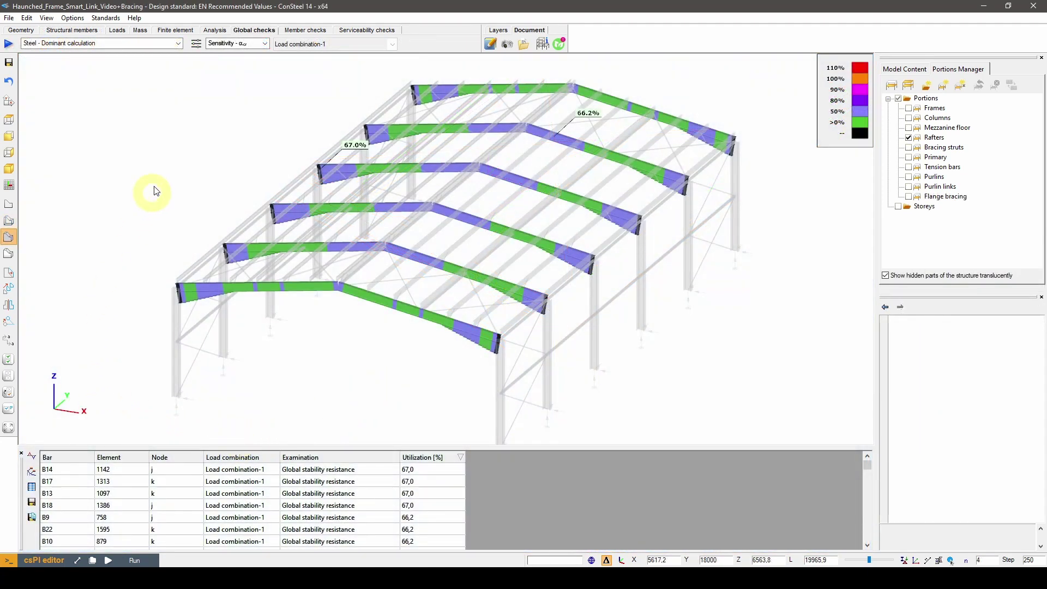
Step: Return to the structural members model and show the whole structure in wireframe instead of only the rafters
left_click(87, 31)
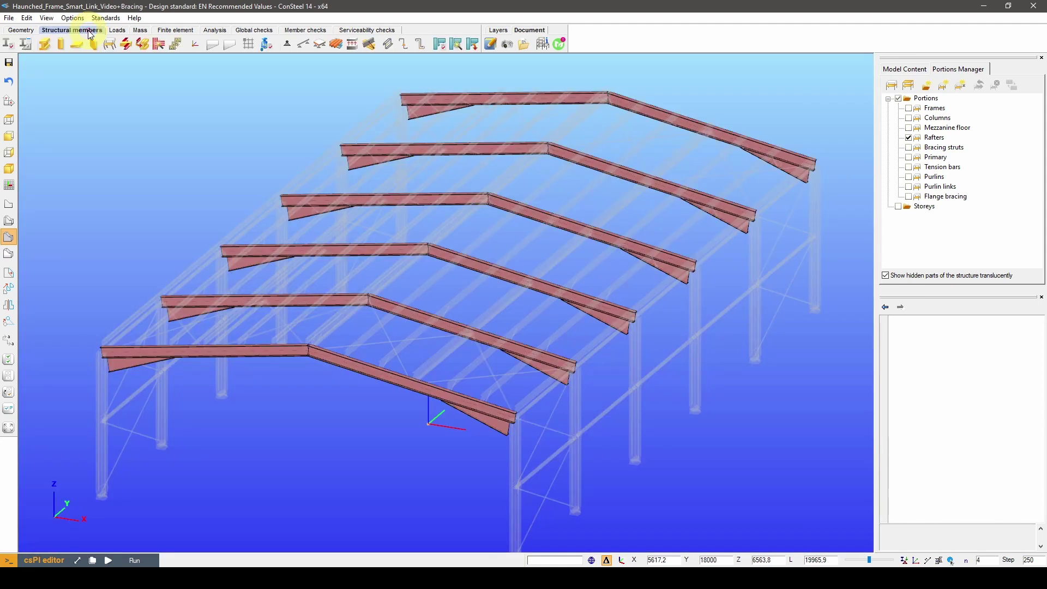
left_click(8, 220)
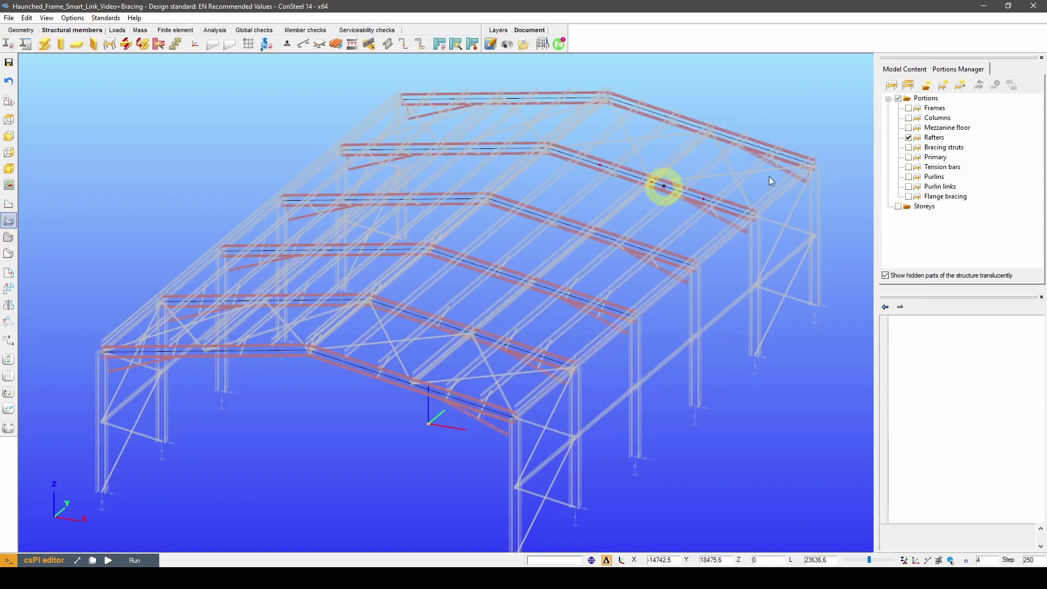
left_click(909, 138)
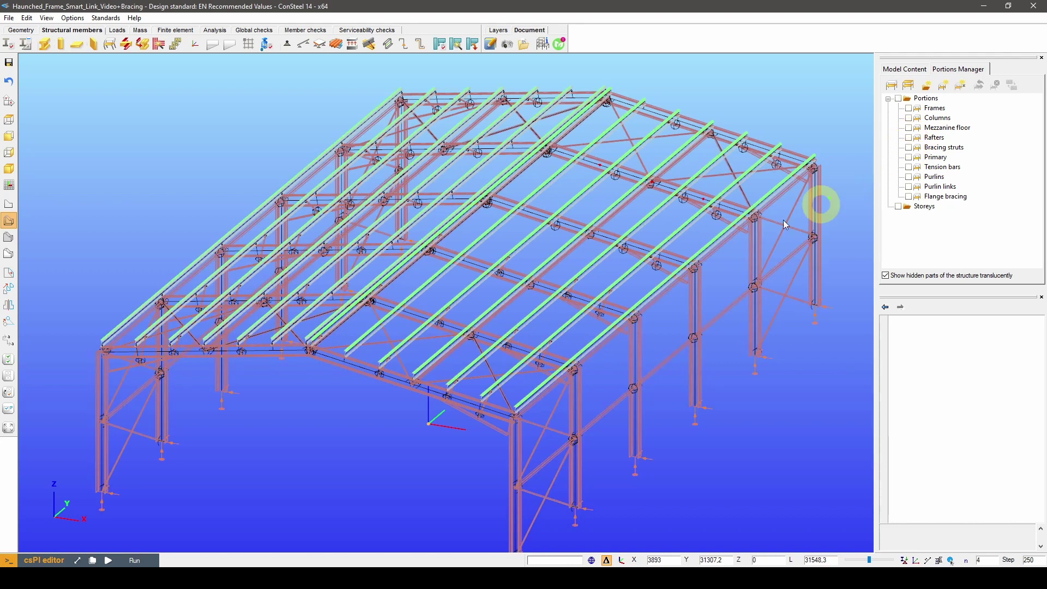
Step: Select all bar members with section IPE 450 by property, using accurate selection
right_click(332, 445)
left_click(401, 480)
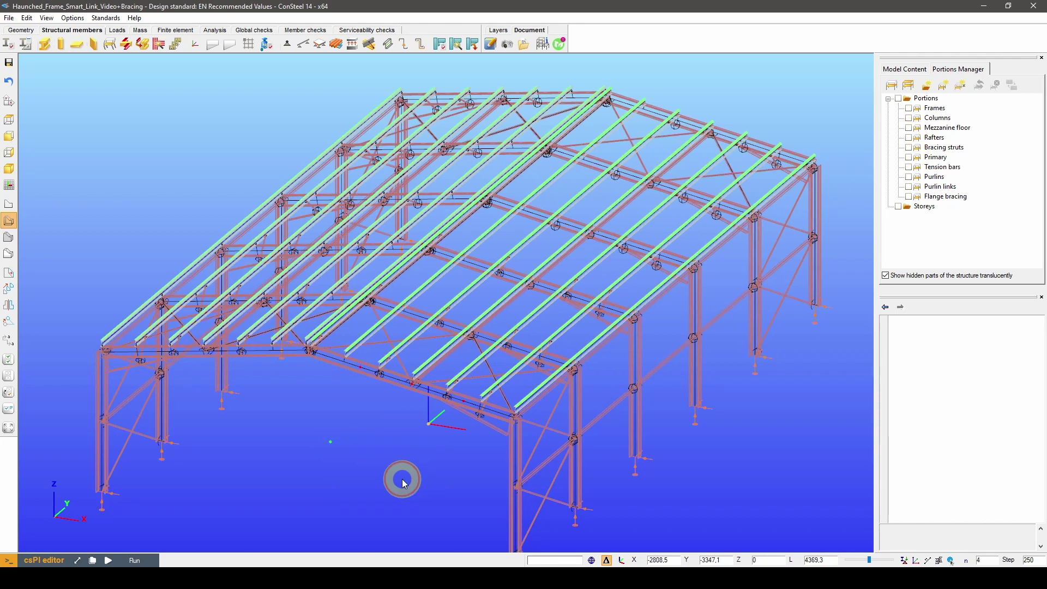
left_click(570, 222)
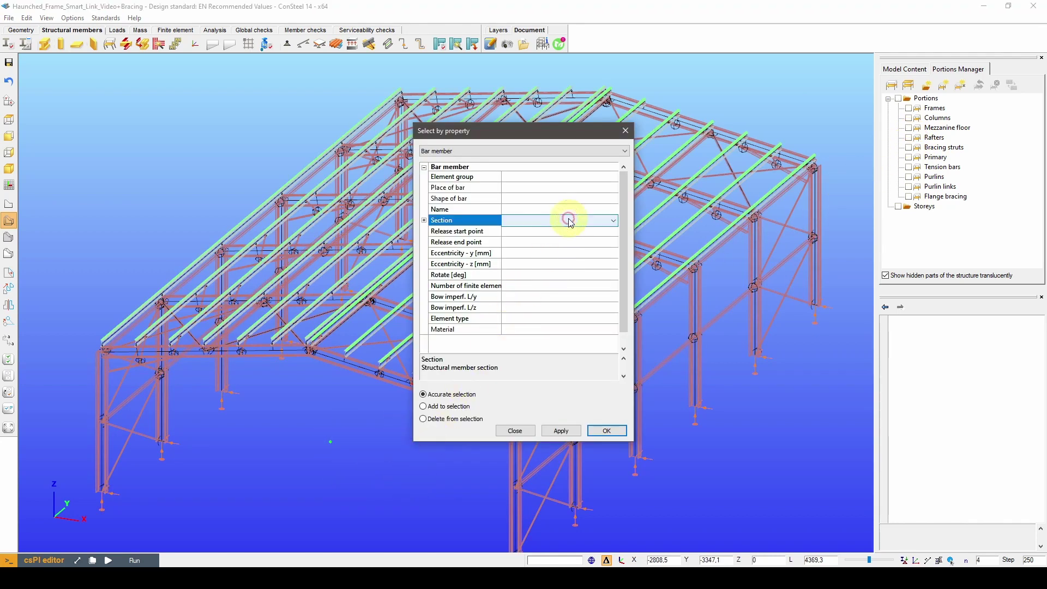
left_click(568, 218)
left_click(525, 240)
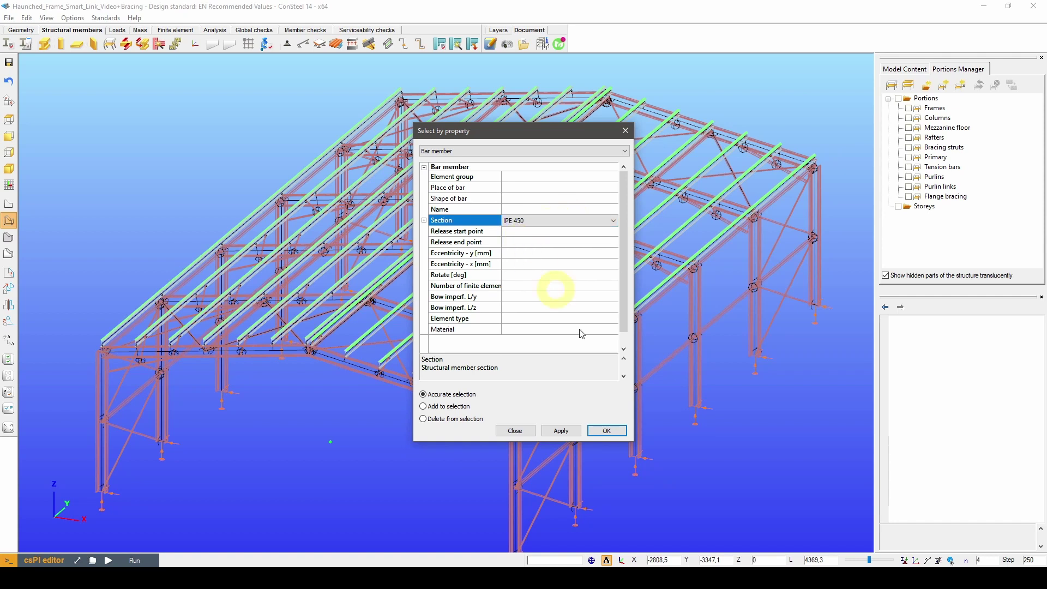
left_click(604, 432)
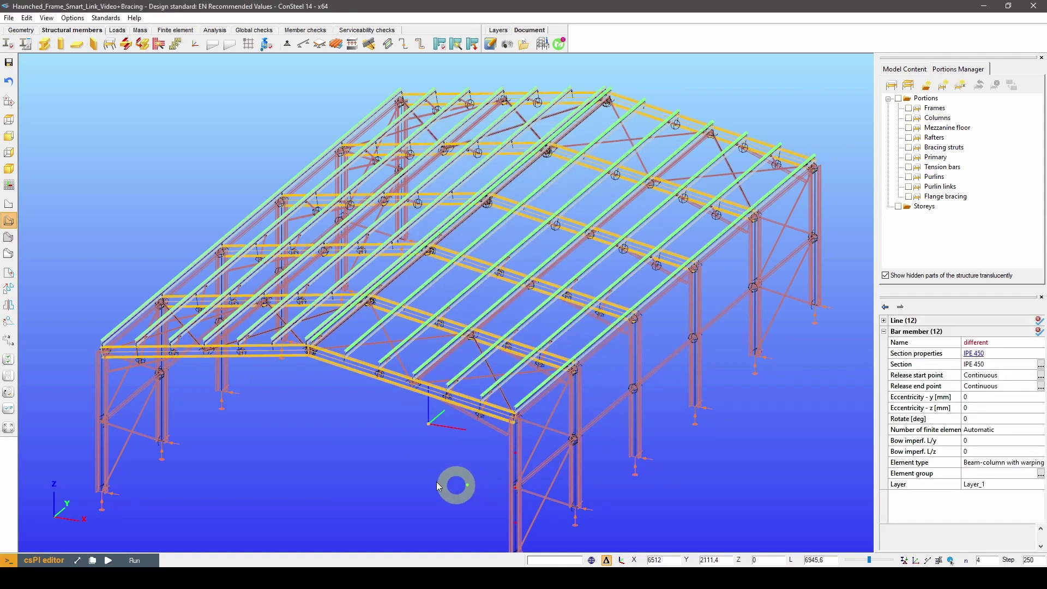
Step: Change the section of the selected rafters to IPE 360 and clear the selection
scroll(420, 383, "up", 3)
scroll(419, 382, "up", 4)
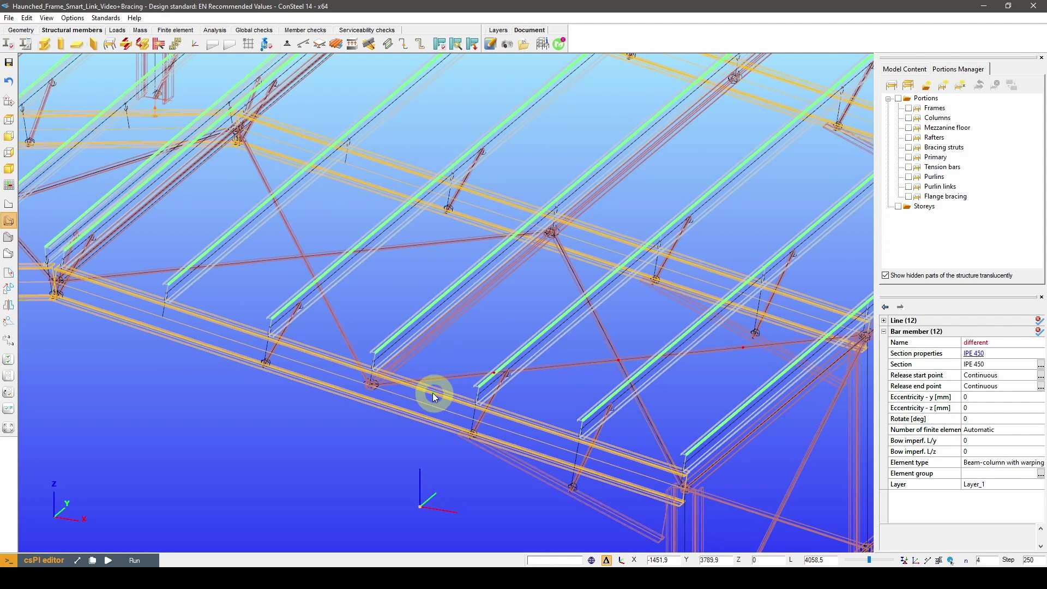
left_click(1004, 364)
left_click(1005, 365)
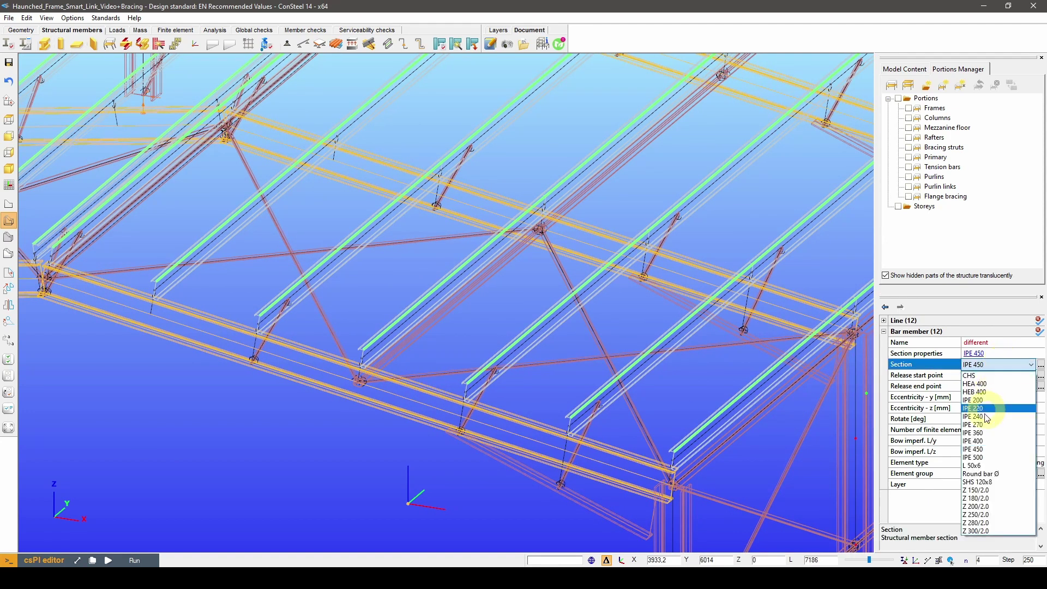
left_click(982, 433)
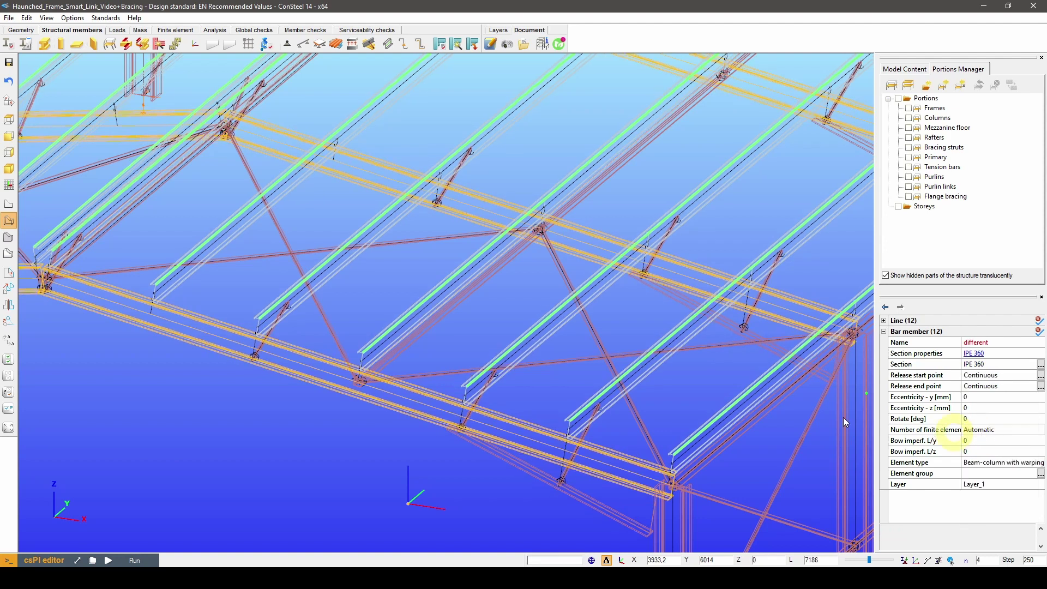
scroll(592, 342, "down", 8)
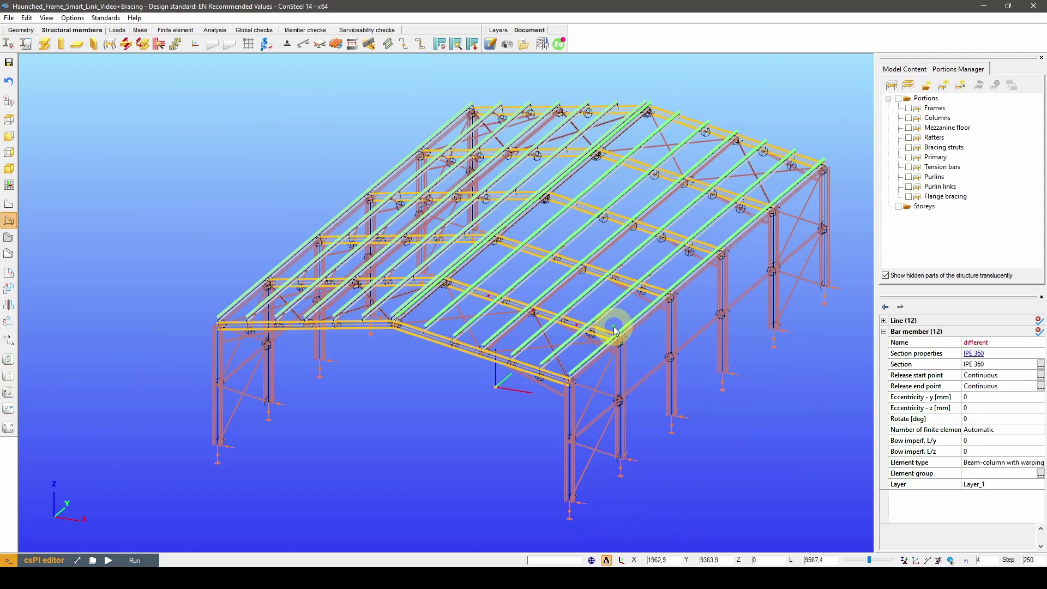
left_click(416, 397)
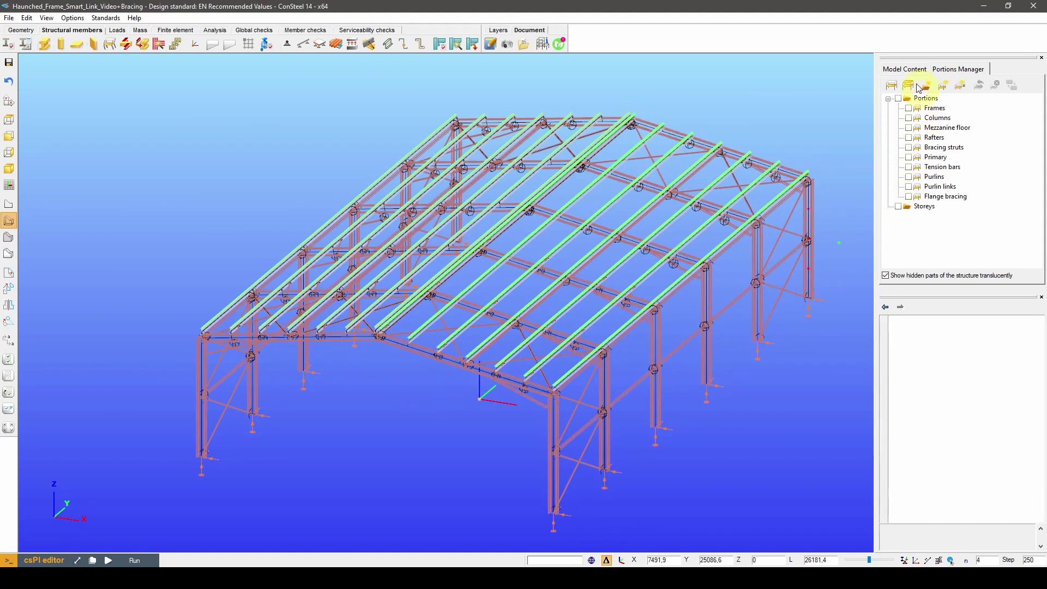
Step: Select all the haunches, Haunch1 through Haunch12, from the model's object list
left_click(904, 70)
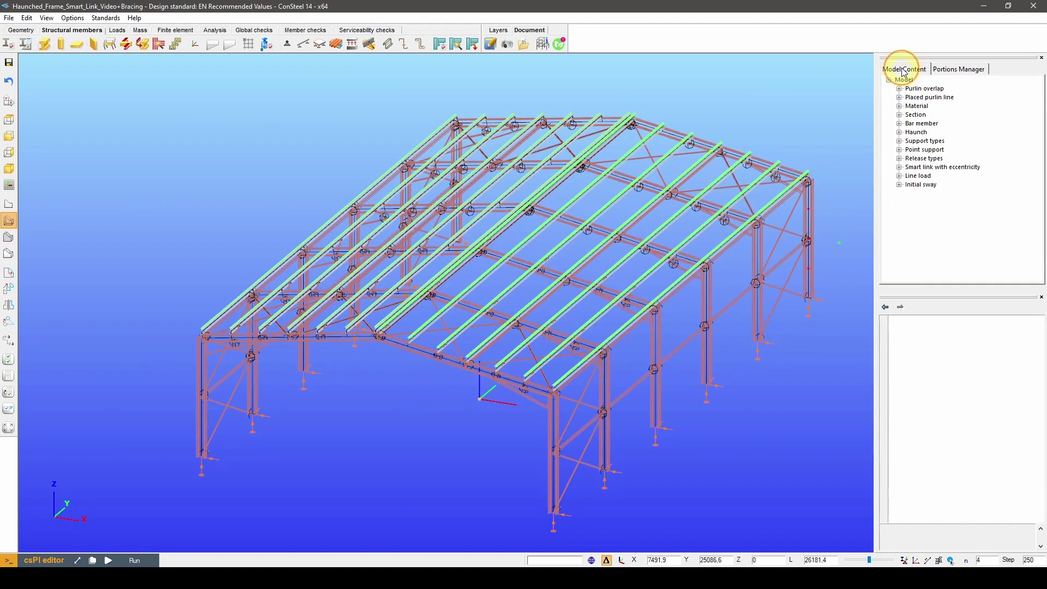
left_click(899, 133)
left_click(927, 141)
left_click(929, 237, "shift")
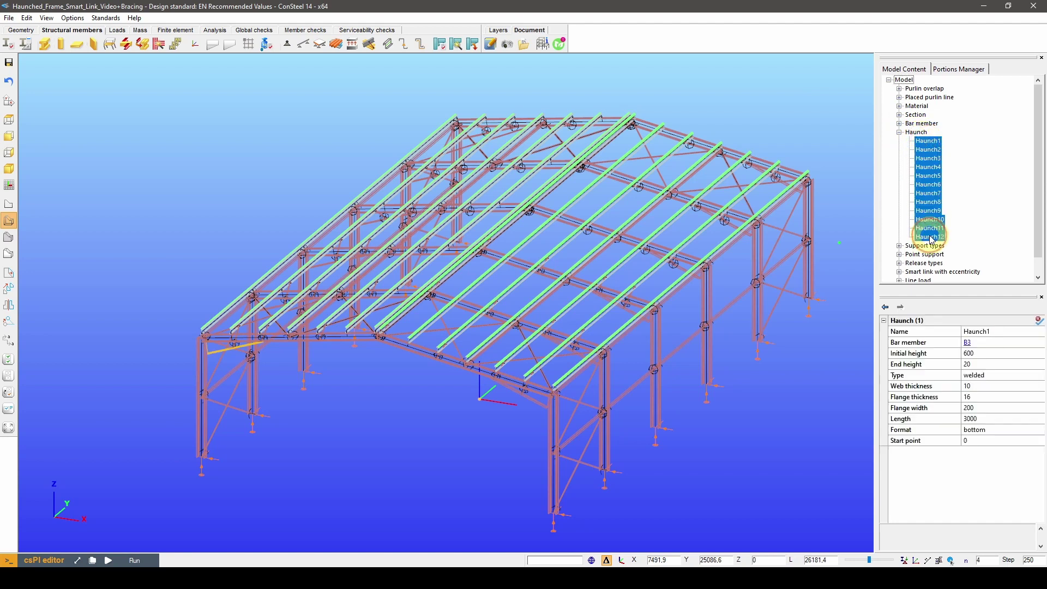
Step: Set the initial height of the selected haunches to 550 and clear the selection
scroll(591, 380, "up", 10)
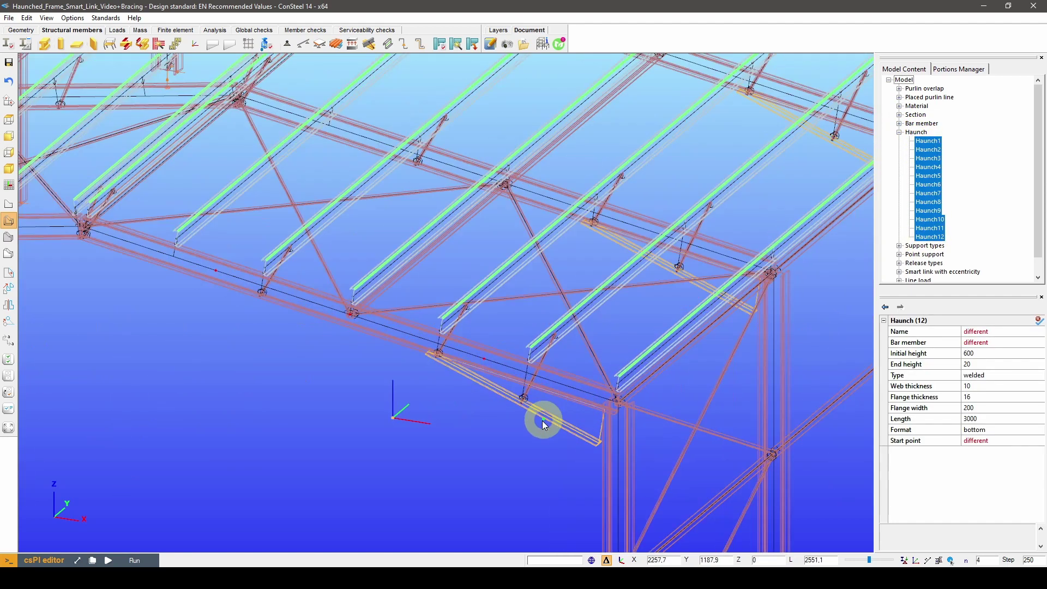
scroll(654, 402, "down", 6)
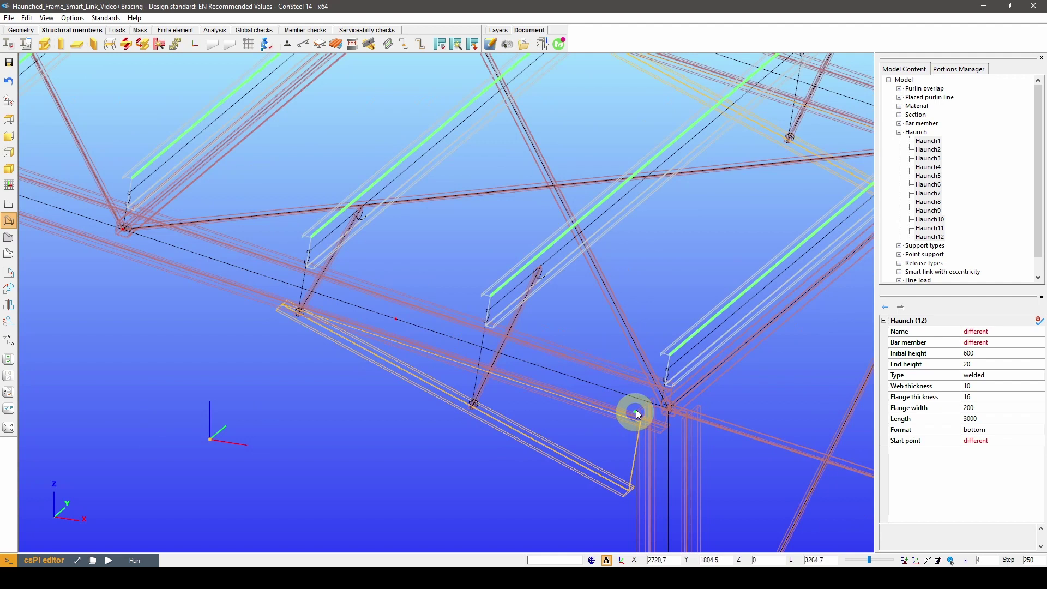
scroll(656, 418, "down", 2)
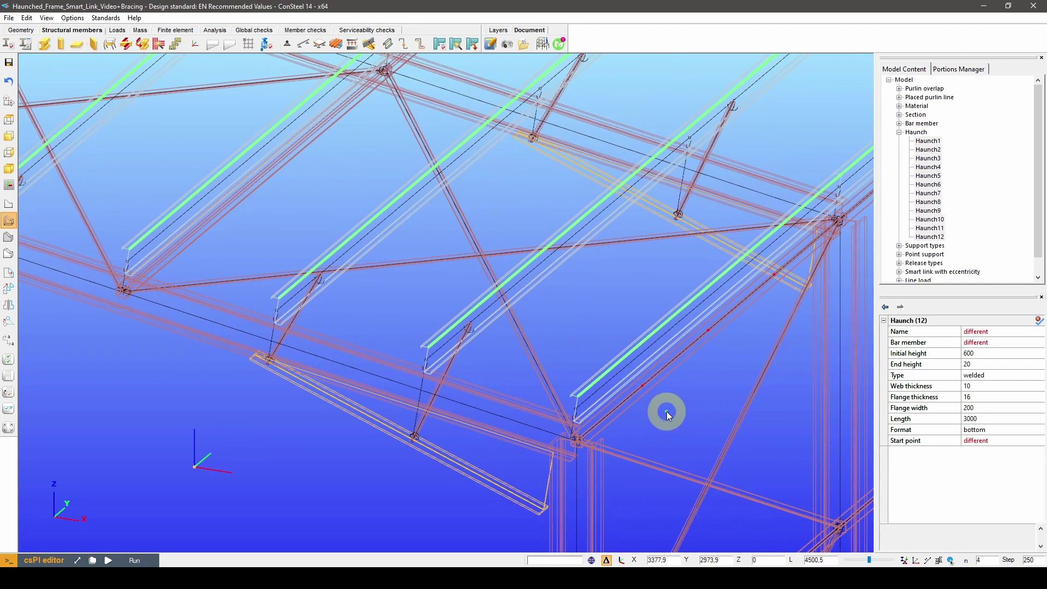
left_click(992, 353)
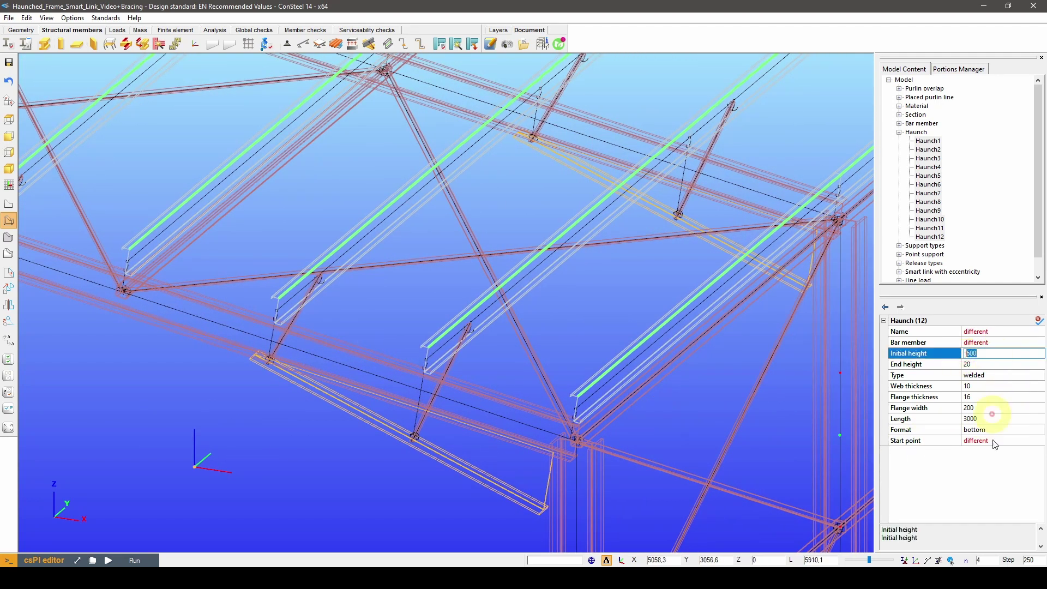
key("Return")
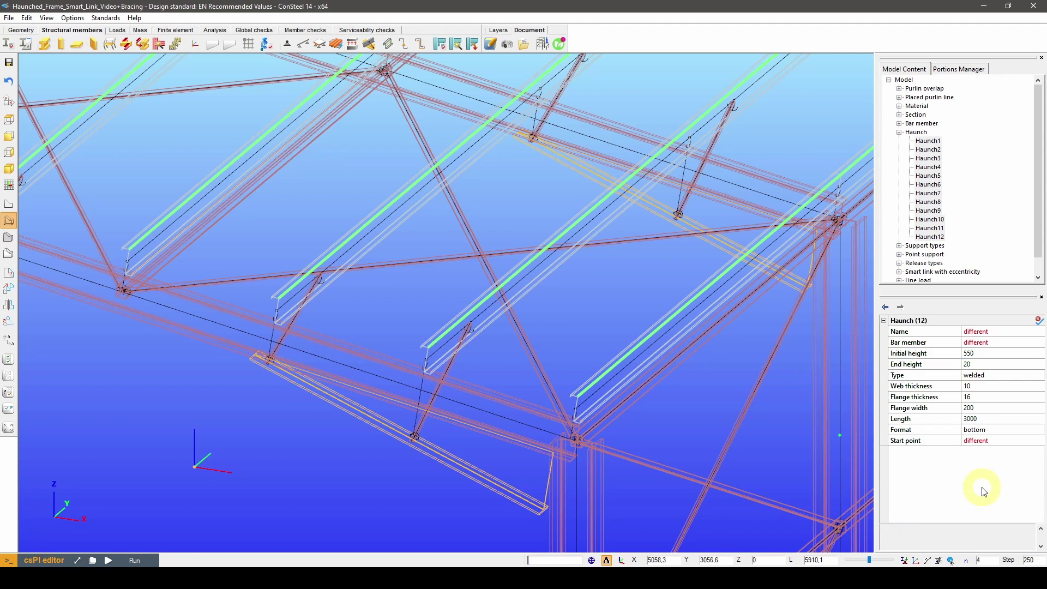
left_click(614, 310)
scroll(617, 311, "down", 2)
scroll(617, 308, "down", 4)
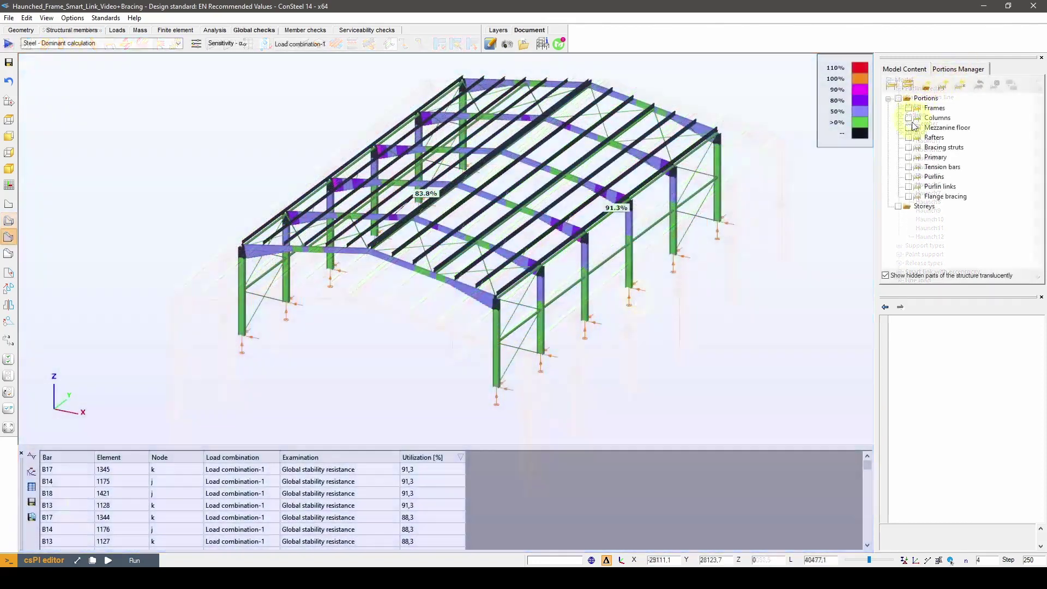
Step: Isolate the rafters to examine their global stability utilization, and show the whole structure again
left_click(908, 137)
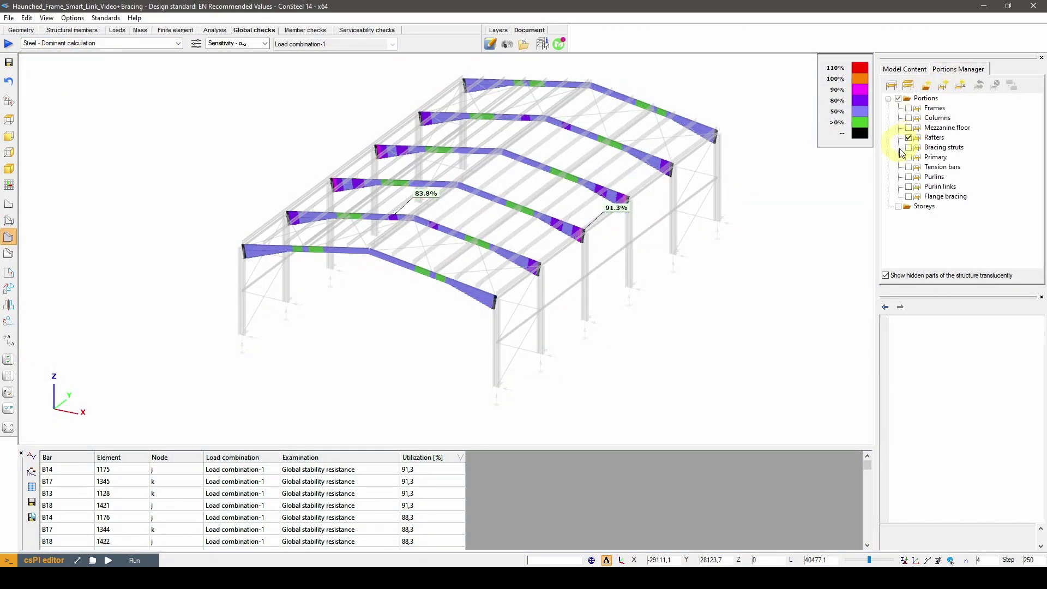
scroll(671, 213, "up", 2)
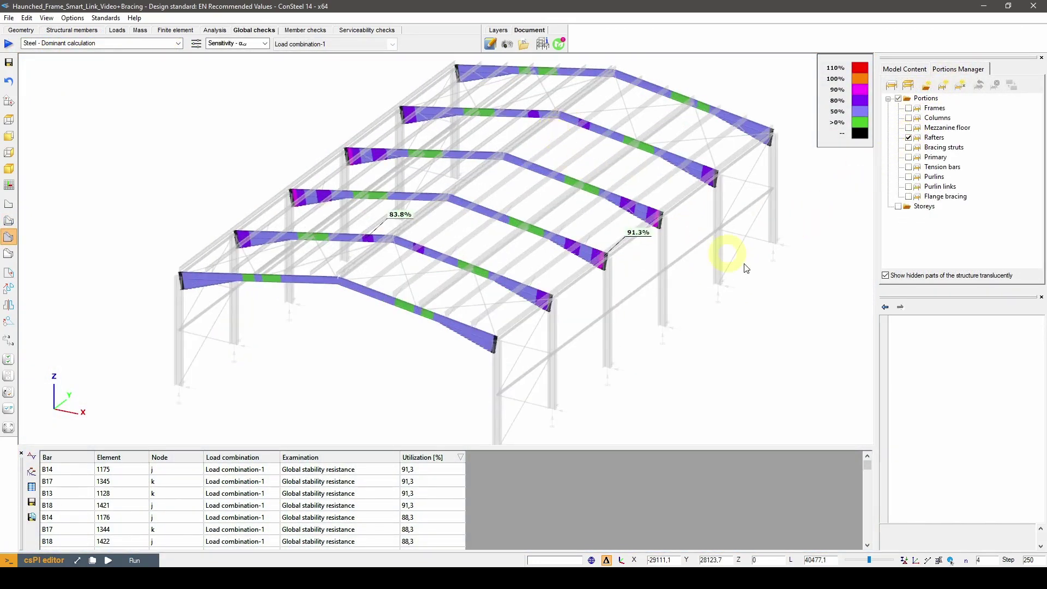
scroll(794, 312, "up", 1)
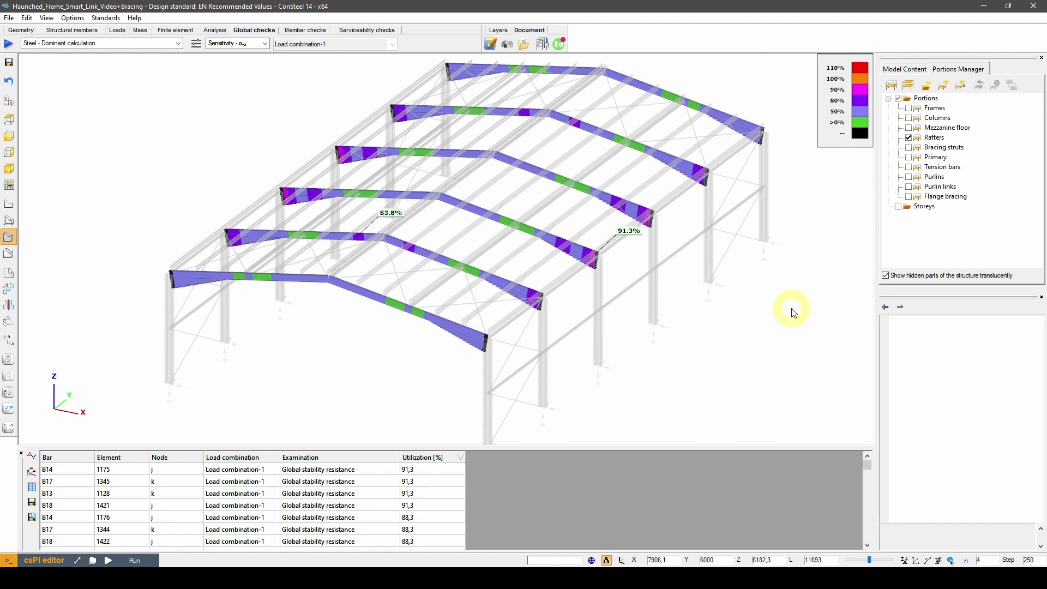
scroll(793, 312, "down", 1)
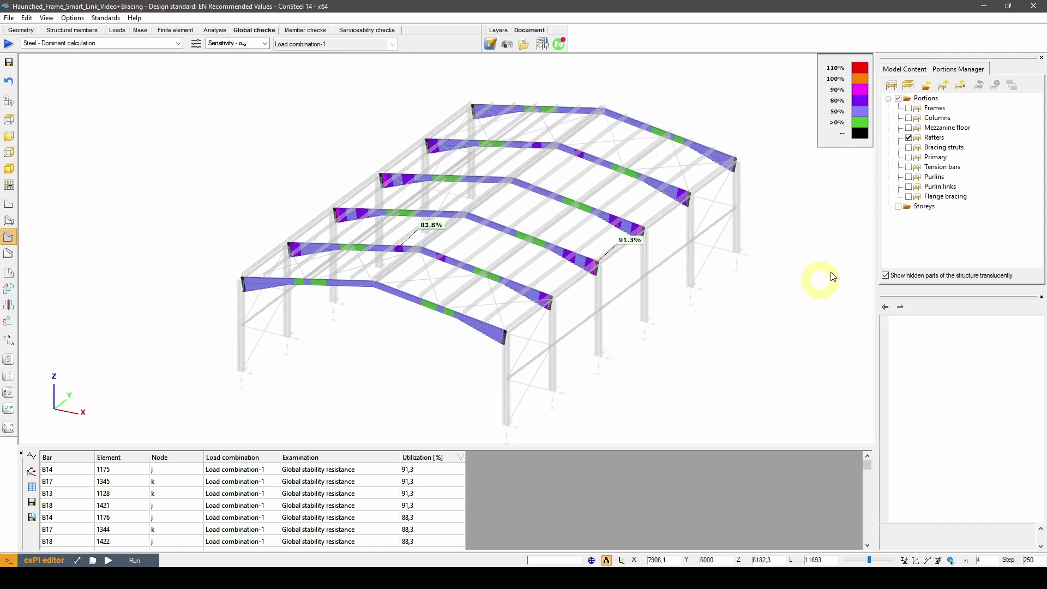
left_click(908, 137)
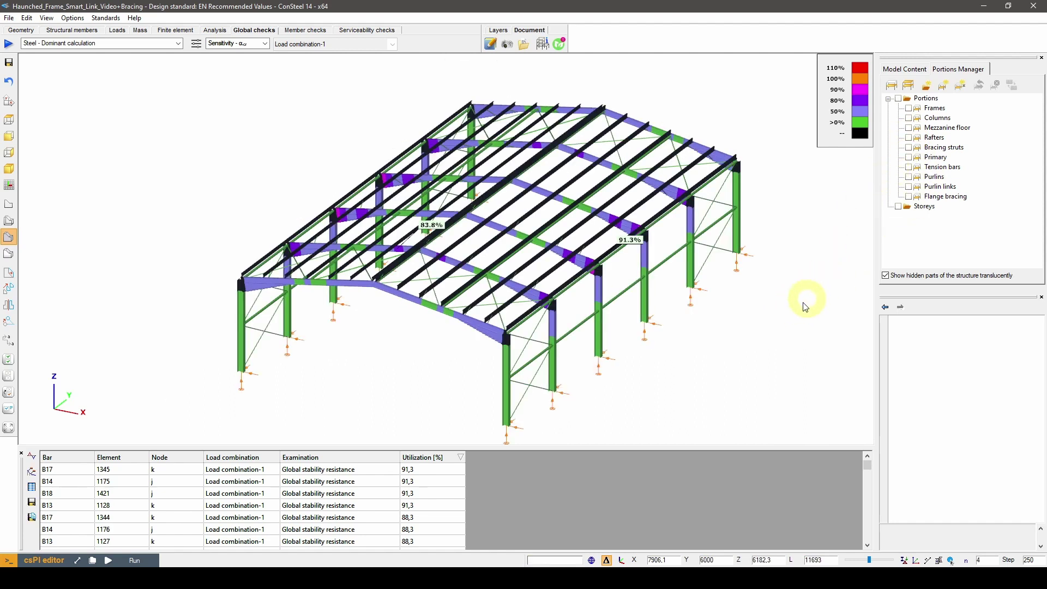
middle_click_drag(789, 323, 768, 313)
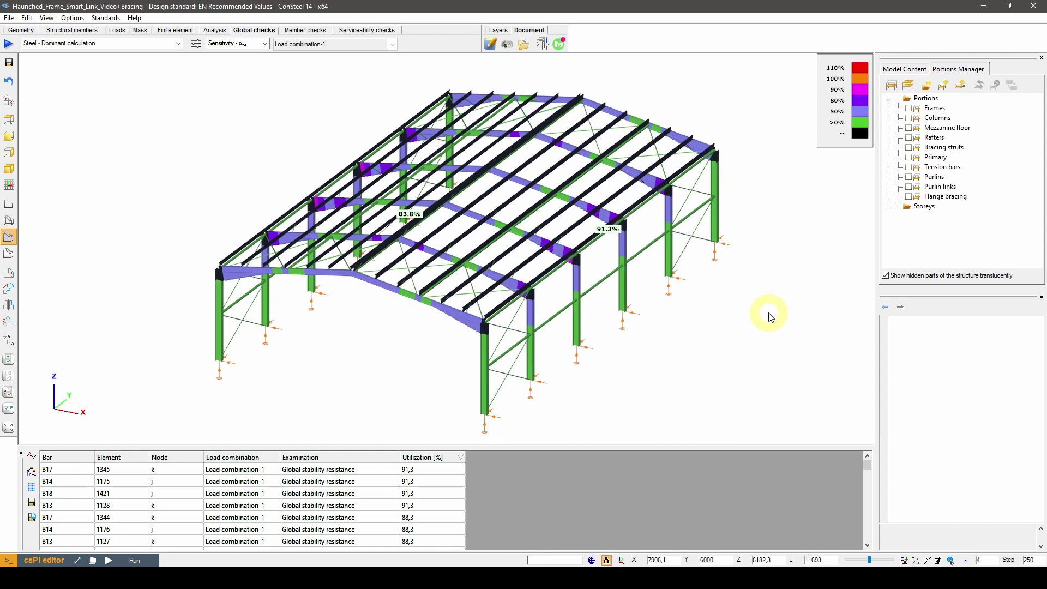